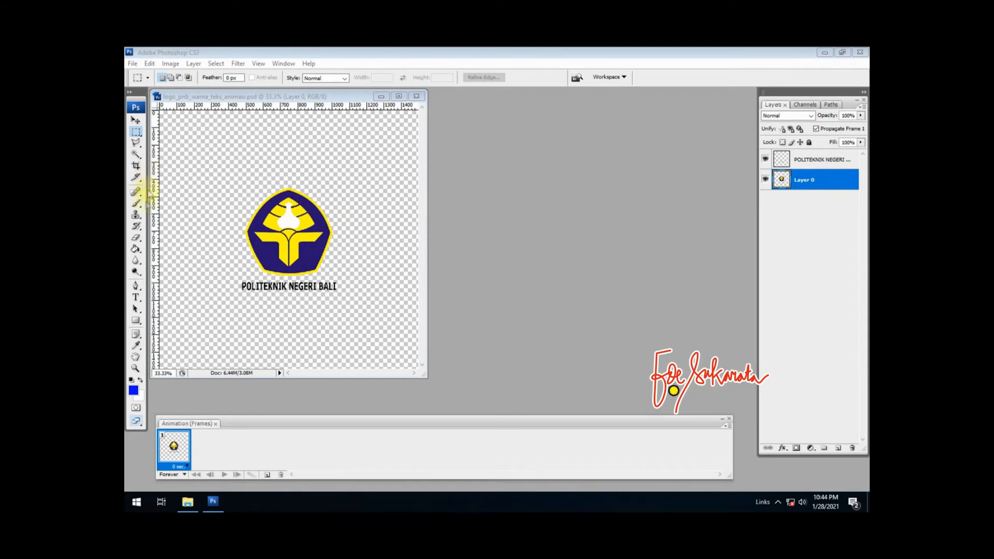
- Place seven roughly evenly spaced vertical guides across the logo, from its left edge through its centre to its right edge
{"action": "left_click", "coordinate": [135, 369]}
{"action": "left_click", "coordinate": [135, 368]}
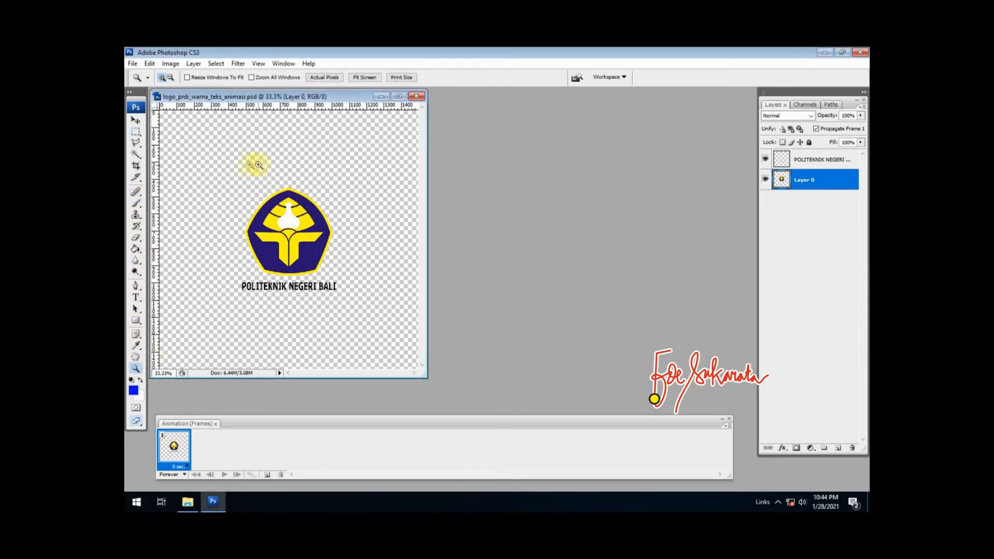
{"action": "left_click_drag", "start_coordinate": [221, 164], "coordinate": [374, 313]}
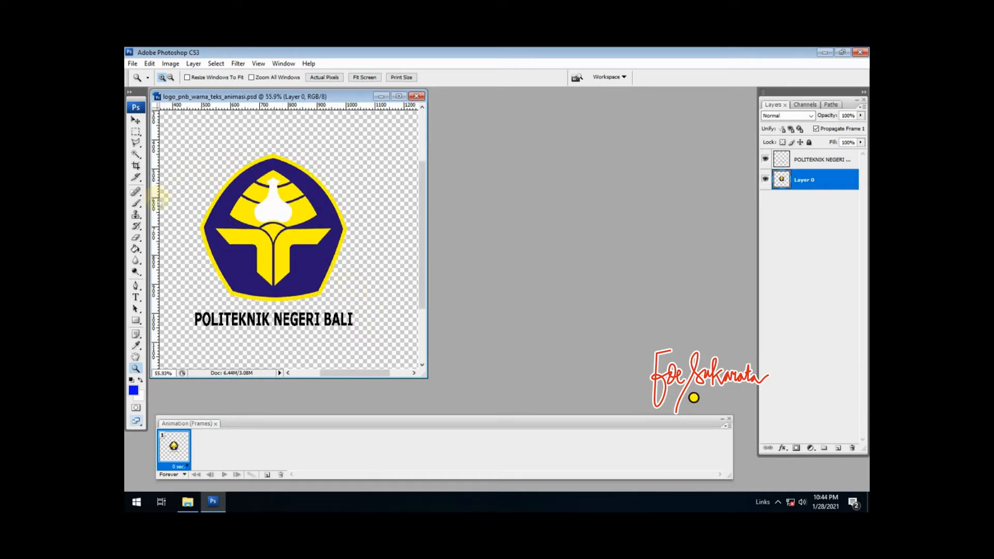
{"action": "left_click_drag", "start_coordinate": [156, 202], "coordinate": [273, 202]}
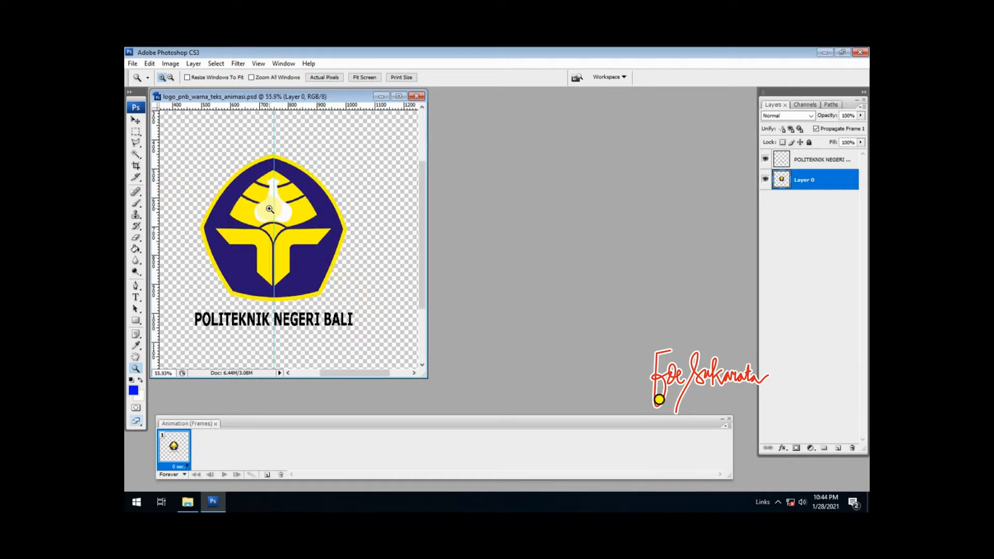
{"action": "left_click_drag", "start_coordinate": [158, 194], "coordinate": [246, 195]}
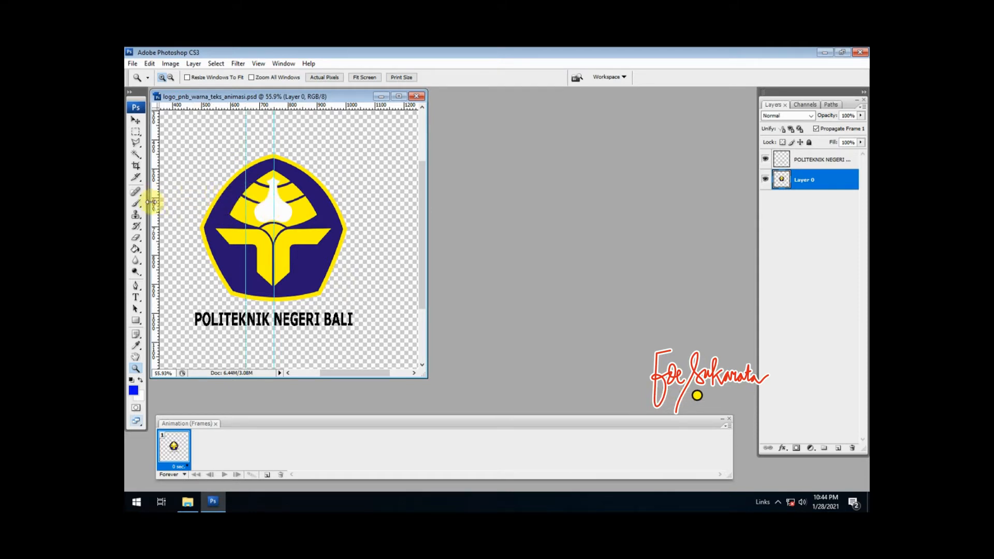
{"action": "left_click_drag", "start_coordinate": [154, 204], "coordinate": [220, 201]}
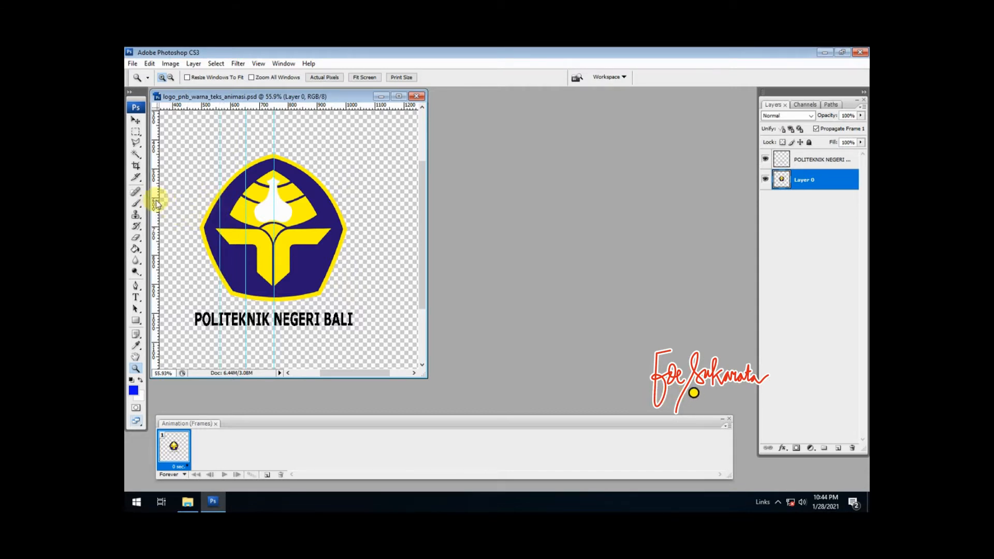
{"action": "left_click_drag", "start_coordinate": [155, 201], "coordinate": [299, 213]}
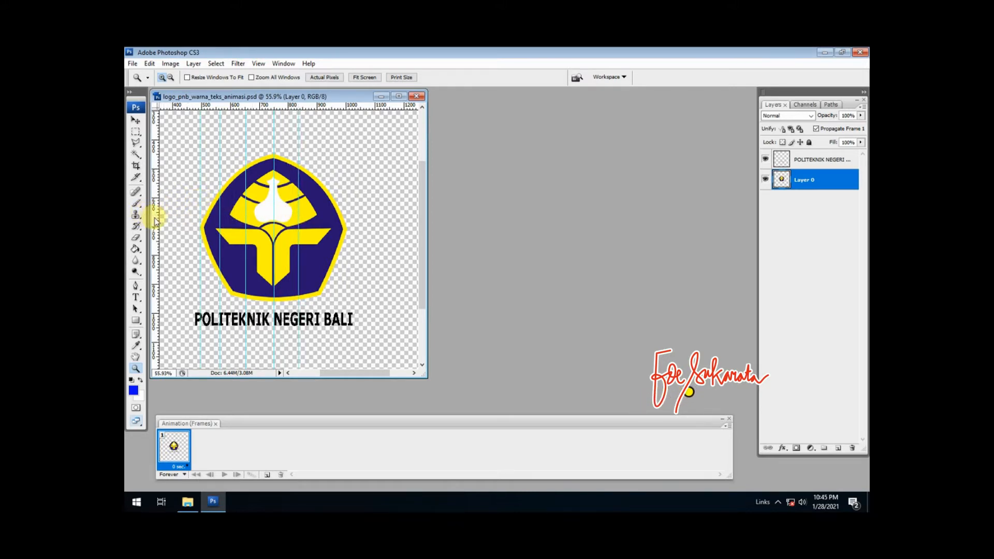
{"action": "left_click_drag", "start_coordinate": [156, 215], "coordinate": [317, 226]}
{"action": "left_click_drag", "start_coordinate": [155, 215], "coordinate": [347, 229]}
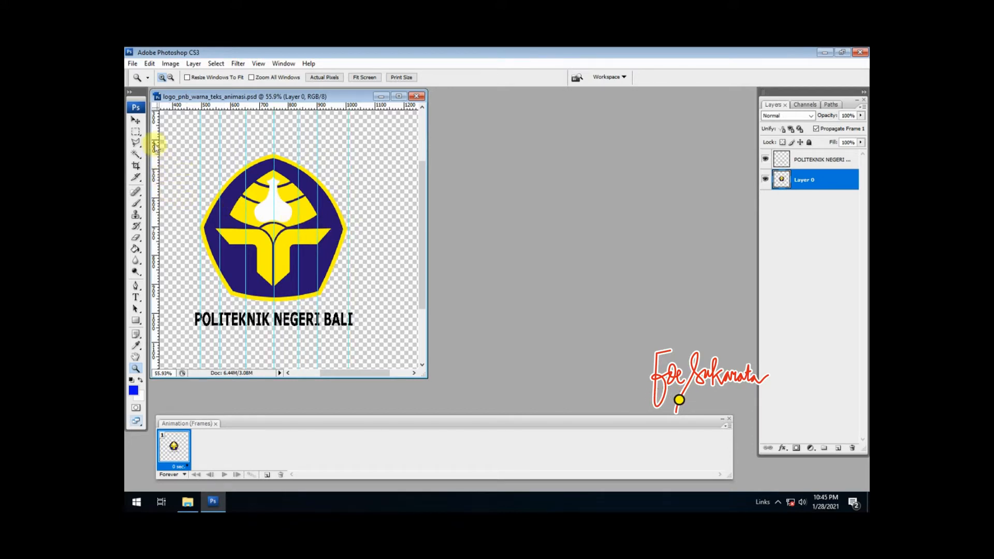
- Shift the guide before the logo's right edge slightly right to even the spacing, and add four more vertical guides right of the logo
{"action": "left_click", "coordinate": [135, 119]}
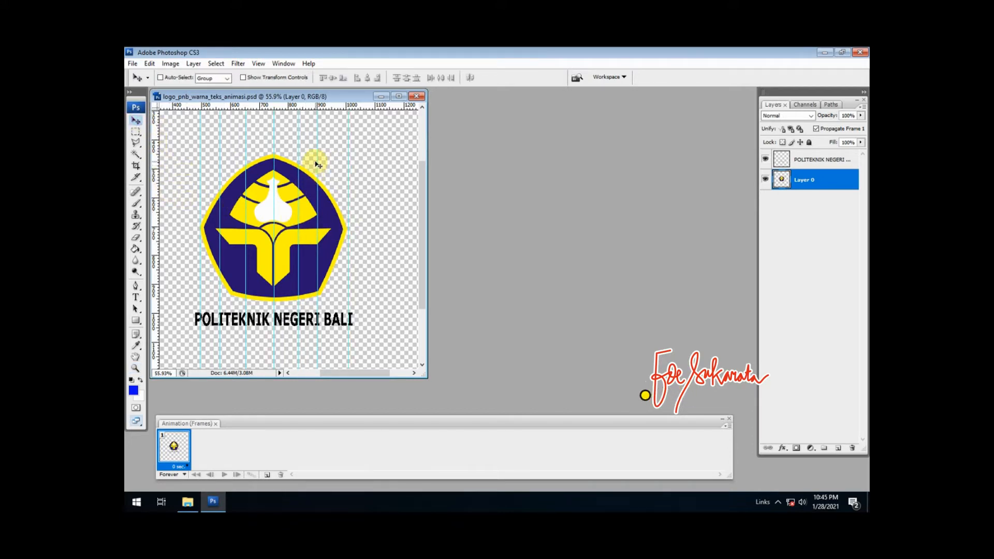
{"action": "left_click_drag", "start_coordinate": [317, 163], "coordinate": [322, 162]}
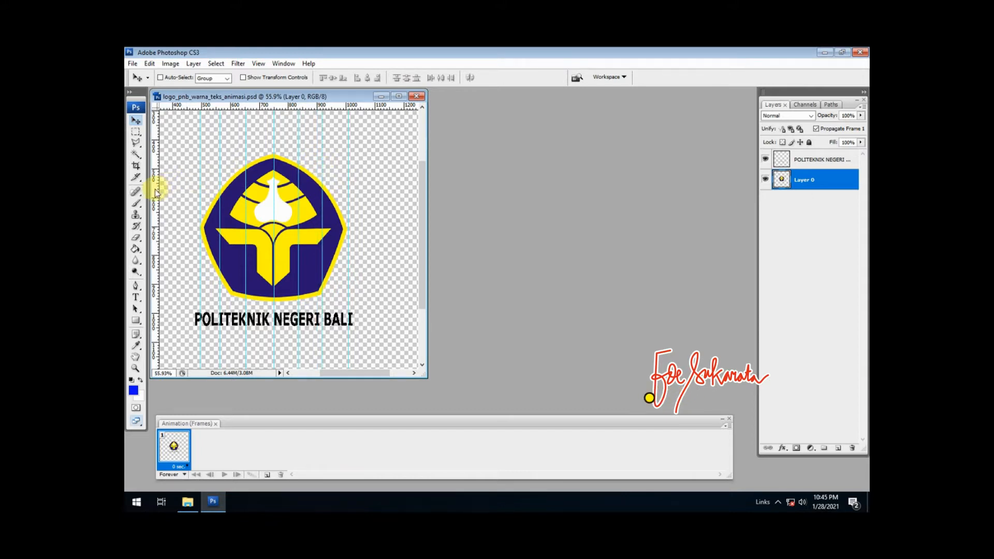
{"action": "mouse_move", "coordinate": [157, 193]}
{"action": "left_mouse_down"}
{"action": "mouse_move", "coordinate": [372, 195]}
{"action": "mouse_move", "coordinate": [158, 193]}
{"action": "left_mouse_up"}
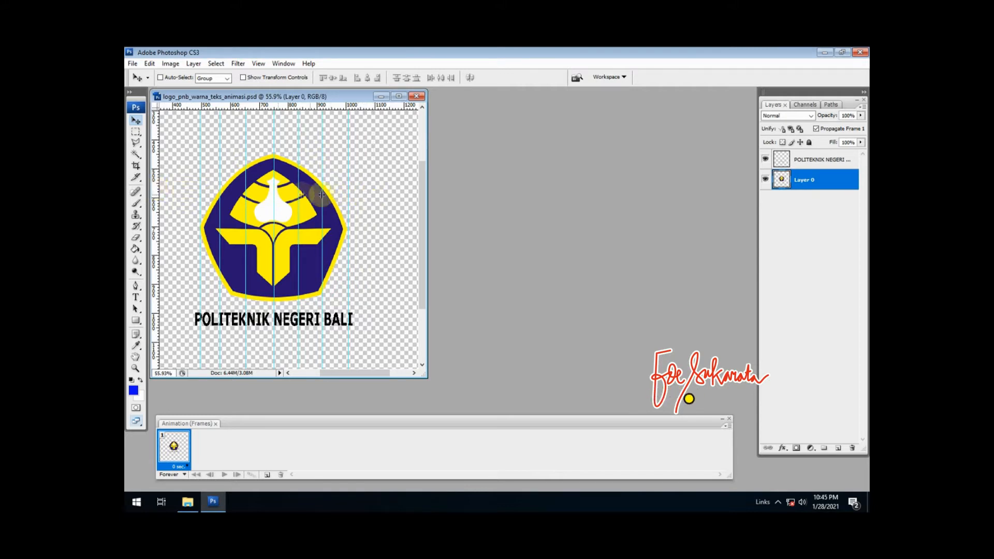
{"action": "left_click_drag", "start_coordinate": [321, 194], "coordinate": [371, 195]}
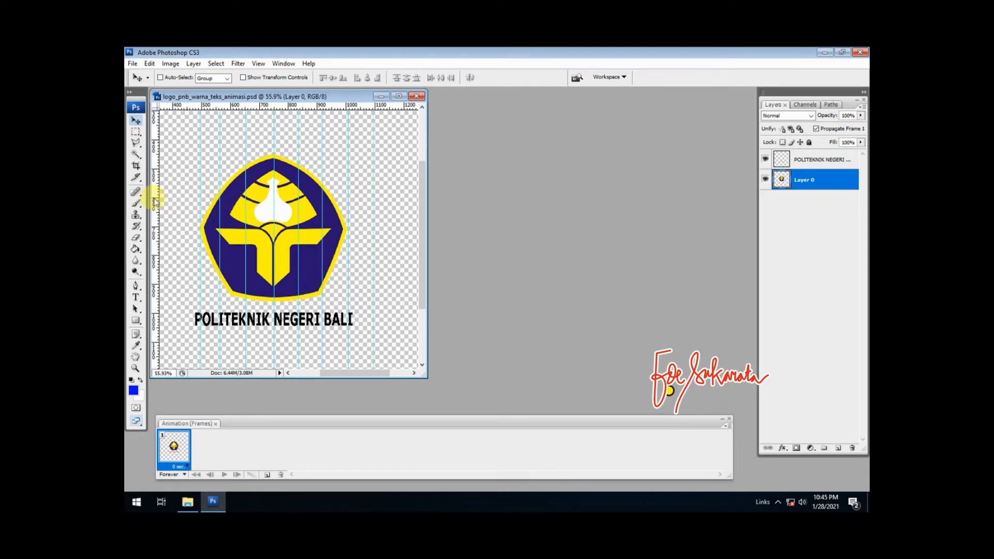
{"action": "left_click_drag", "start_coordinate": [153, 199], "coordinate": [541, 244]}
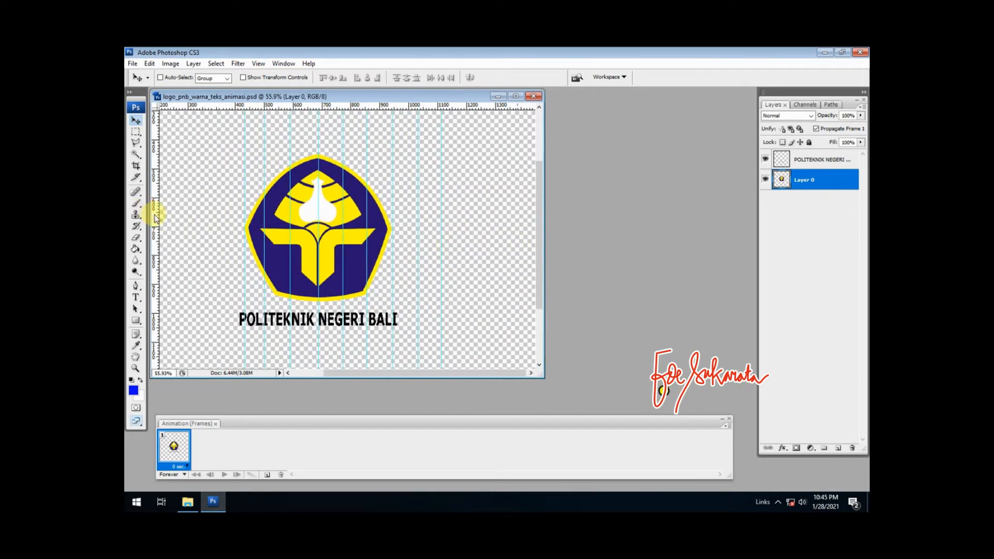
{"action": "left_click_drag", "start_coordinate": [155, 218], "coordinate": [464, 233]}
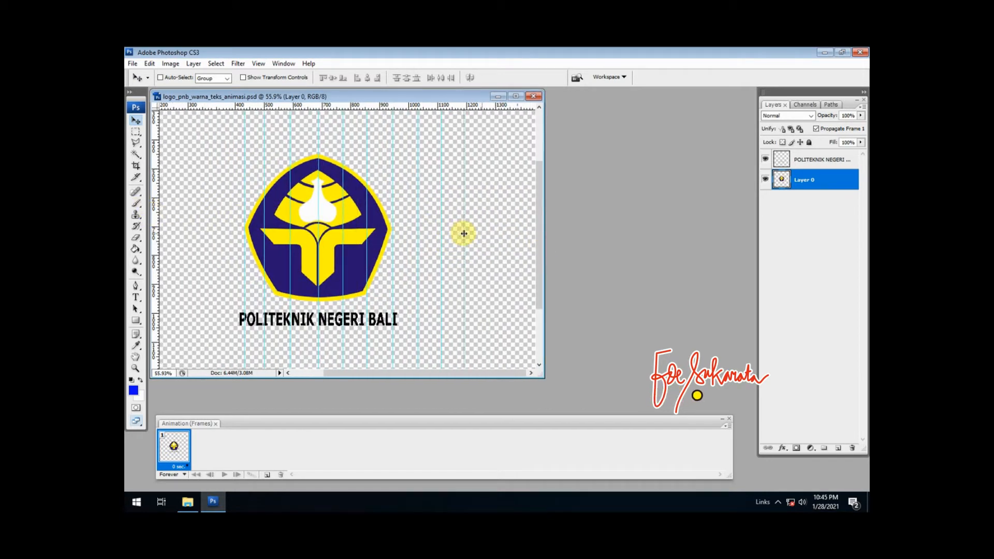
{"action": "left_click_drag", "start_coordinate": [155, 202], "coordinate": [490, 223]}
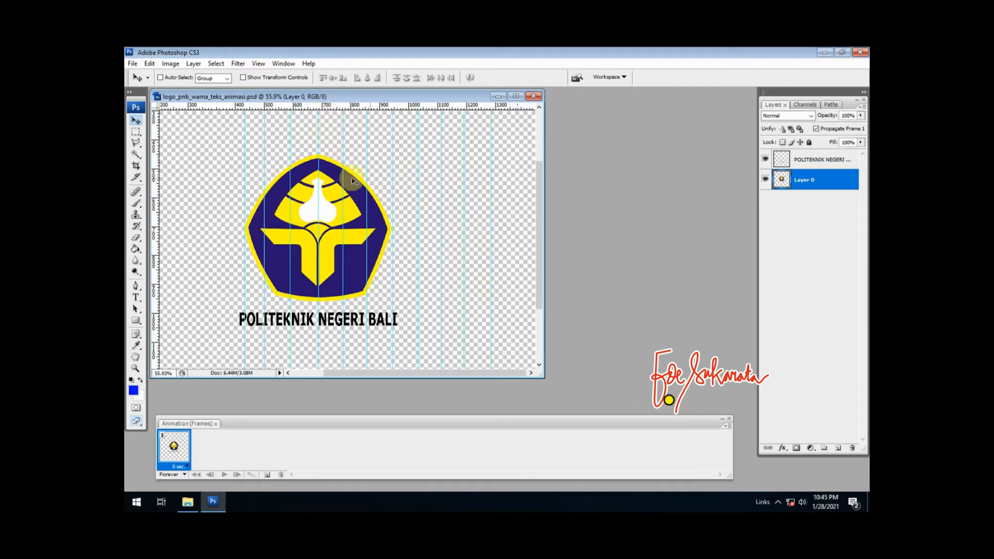
- Add two horizontal guides, one well above the logo and one just below the POLITEKNIK NEGERI BALI text
{"action": "key", "text": "ctrl+minus"}
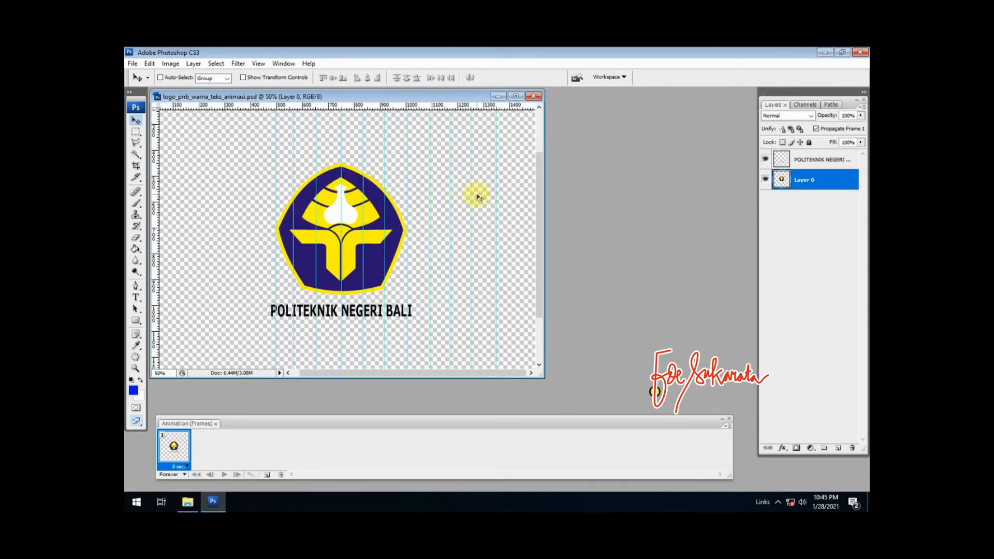
{"action": "key", "text": "ctrl+minus"}
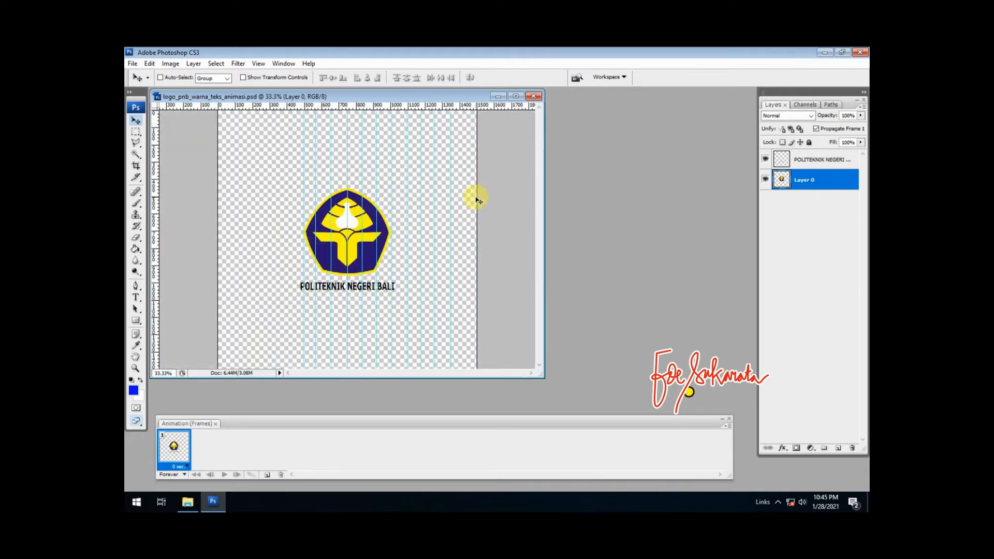
{"action": "left_click_drag", "start_coordinate": [365, 105], "coordinate": [355, 158]}
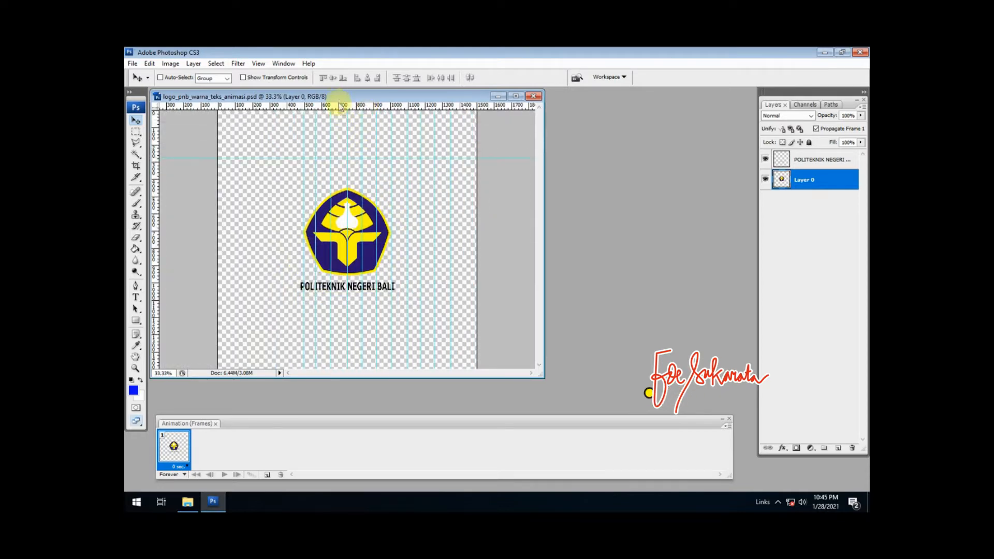
{"action": "left_click_drag", "start_coordinate": [340, 106], "coordinate": [322, 308]}
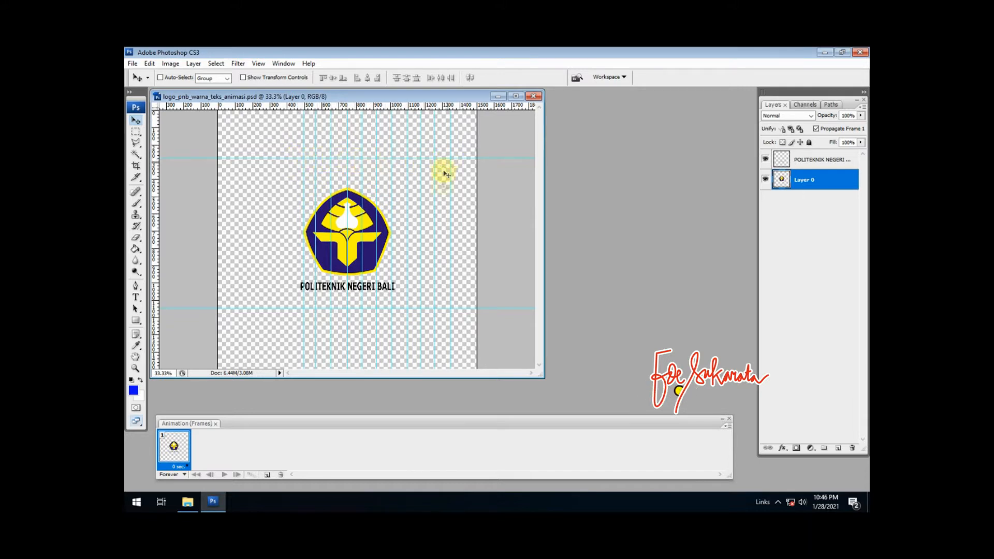
- Create a new layer directly above Layer 0 and name it bayang1
{"action": "left_click", "coordinate": [839, 449]}
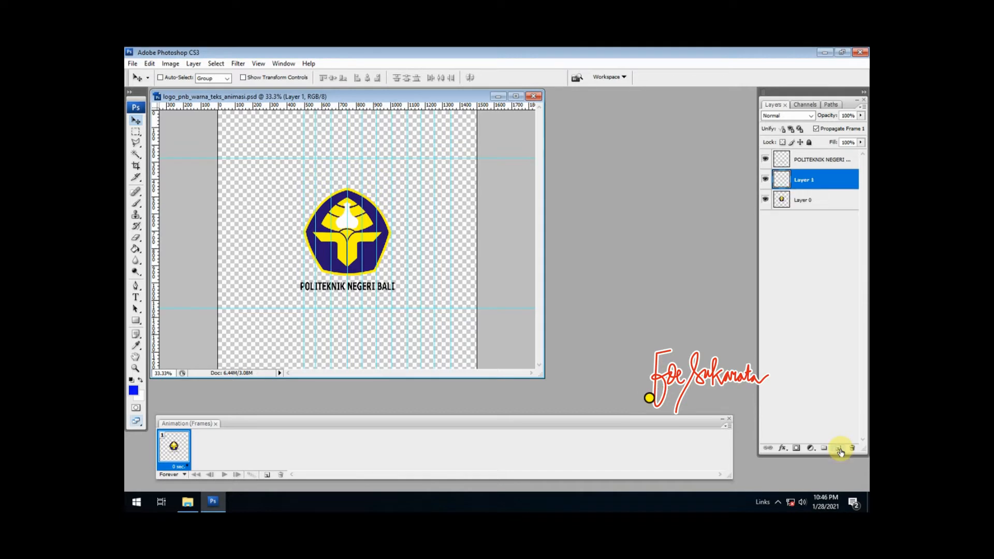
{"action": "double_click", "coordinate": [804, 184]}
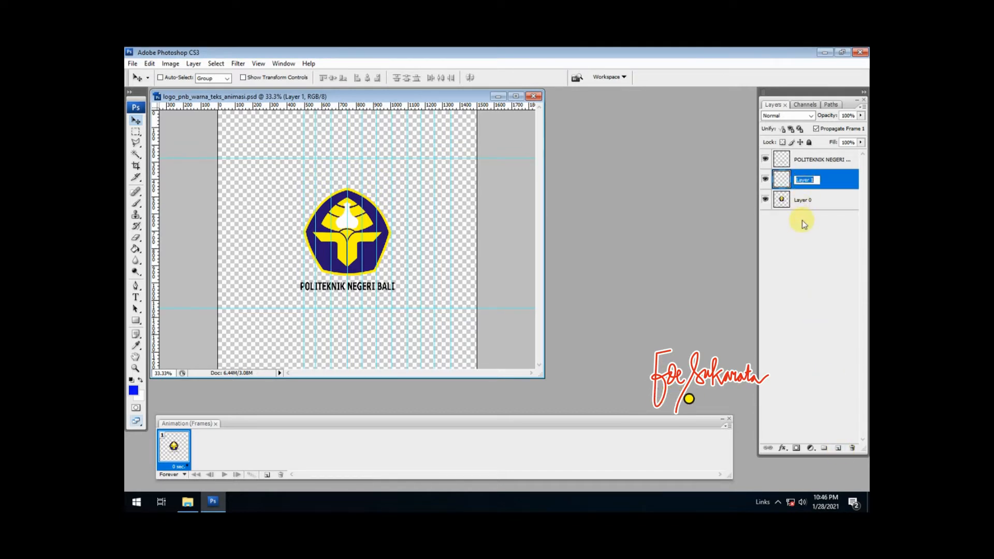
{"action": "type", "text": "bayang1"}
{"action": "key", "text": "Return"}
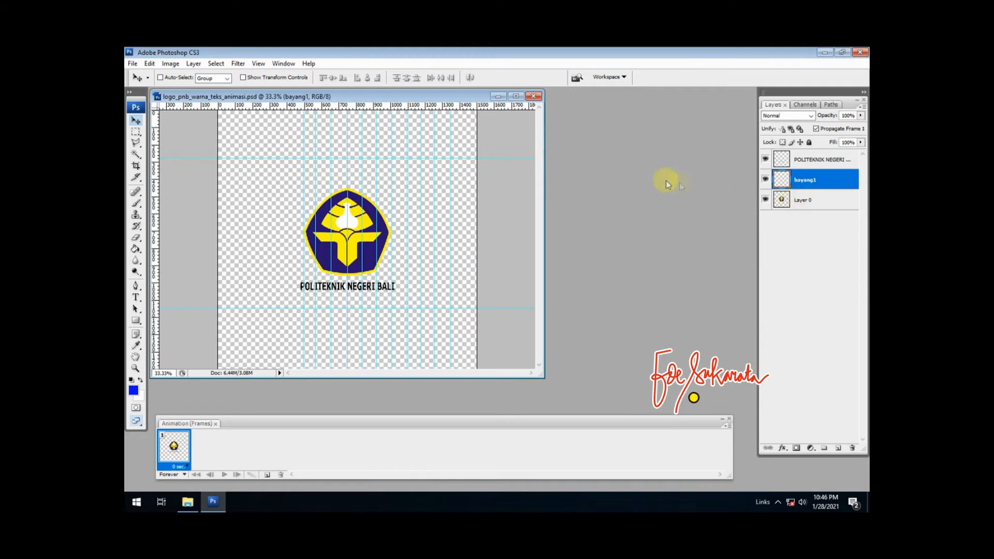
- Select a tall rectangle about 160 px wide between the horizontal guides, left of the logo, and fill it with white (ffffff)
{"action": "left_click", "coordinate": [136, 132]}
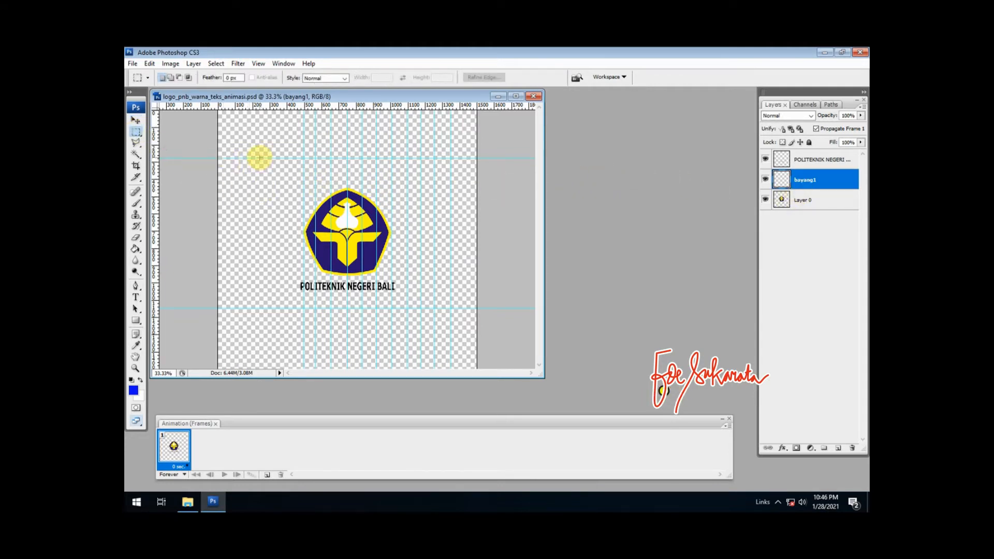
{"action": "left_click_drag", "start_coordinate": [259, 157], "coordinate": [286, 307]}
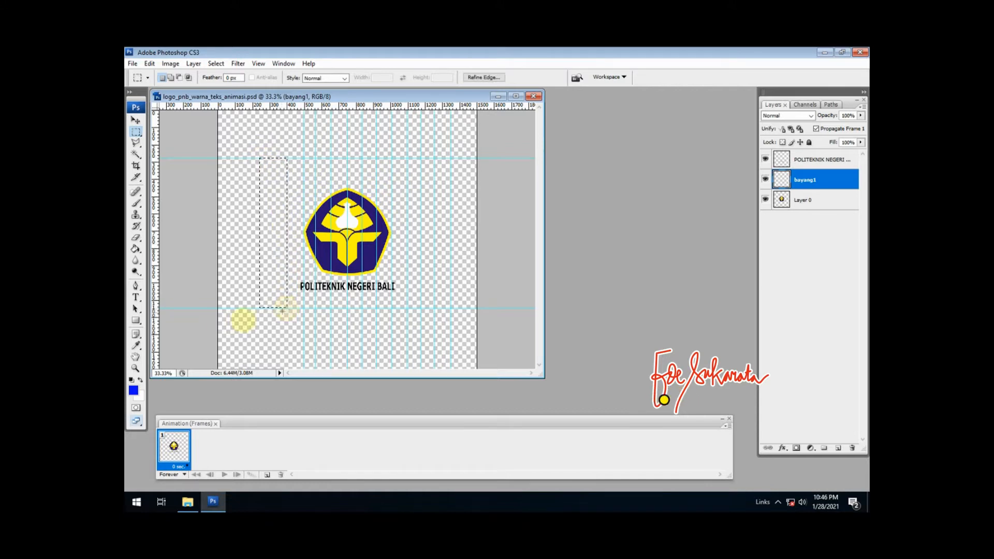
{"action": "left_click", "coordinate": [133, 390]}
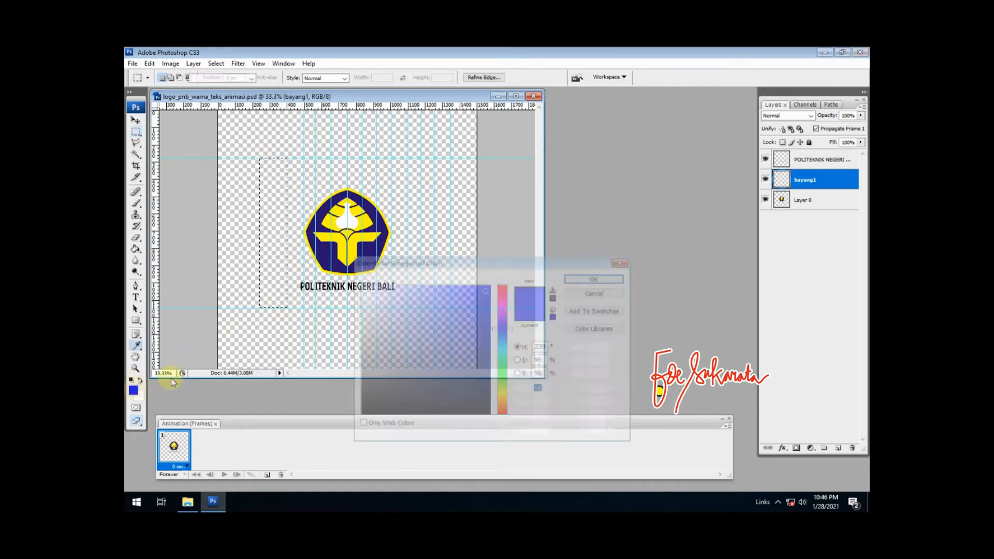
{"action": "left_click_drag", "start_coordinate": [408, 321], "coordinate": [357, 282]}
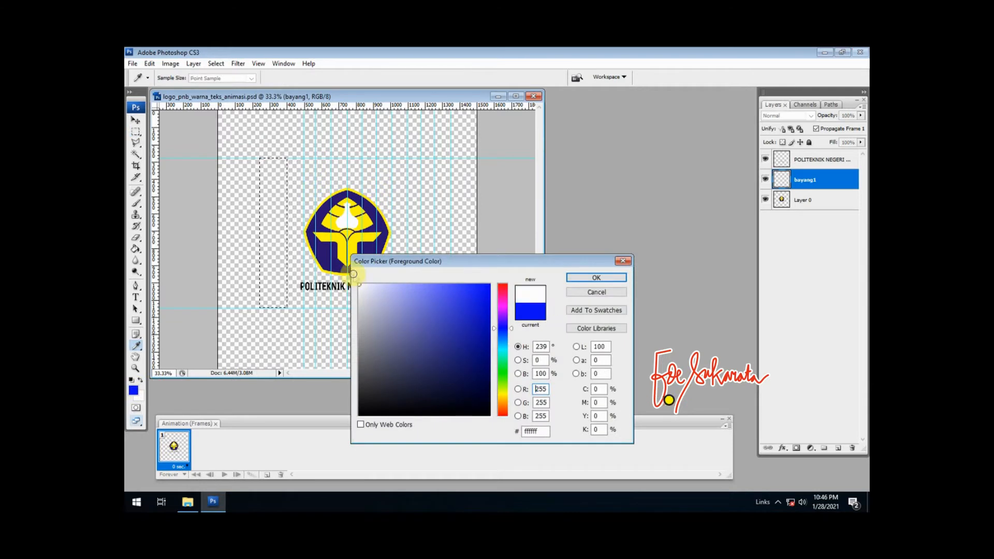
{"action": "left_click", "coordinate": [575, 278]}
{"action": "left_click", "coordinate": [135, 249]}
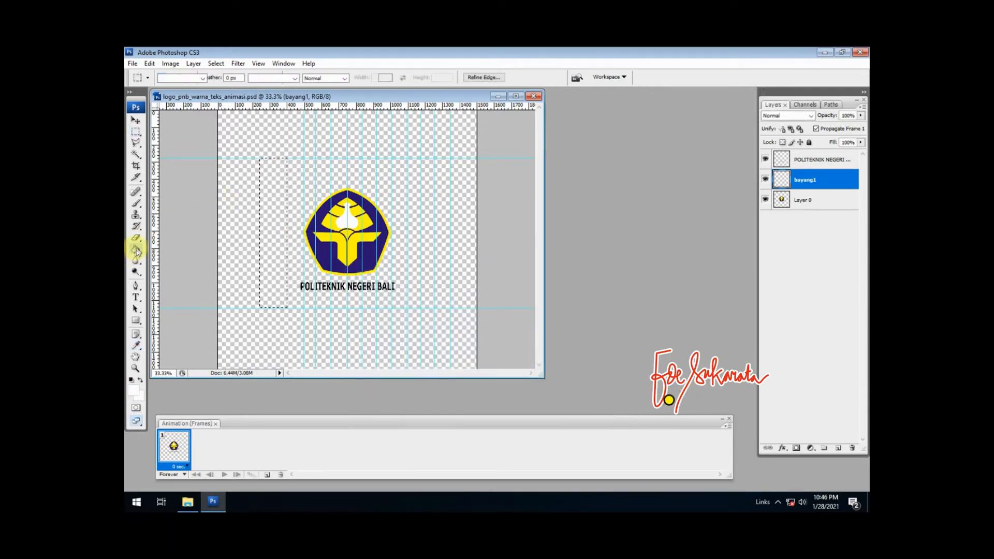
{"action": "left_click", "coordinate": [274, 217]}
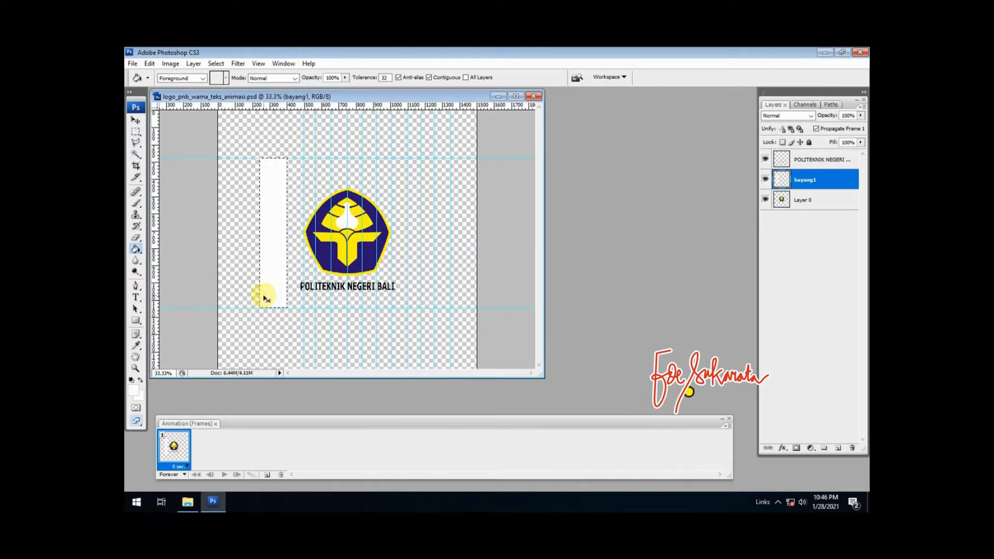
- Select a narrower strip about 60 px wide just left of the white rectangle, at the same height, and fill it with white
{"action": "left_click", "coordinate": [136, 131]}
{"action": "left_click", "coordinate": [240, 157]}
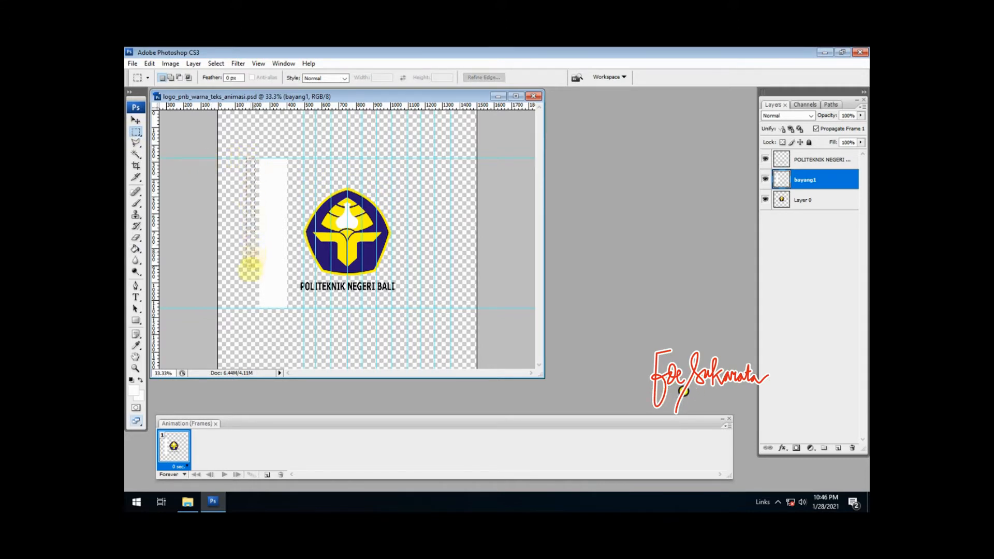
{"action": "left_click_drag", "start_coordinate": [256, 307], "coordinate": [256, 308]}
{"action": "left_click", "coordinate": [136, 249]}
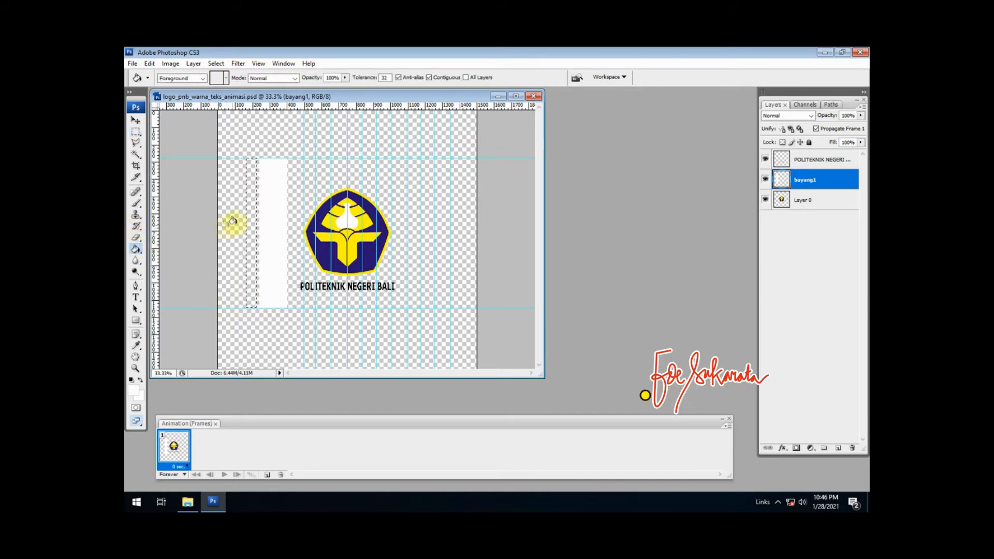
{"action": "left_click", "coordinate": [242, 250]}
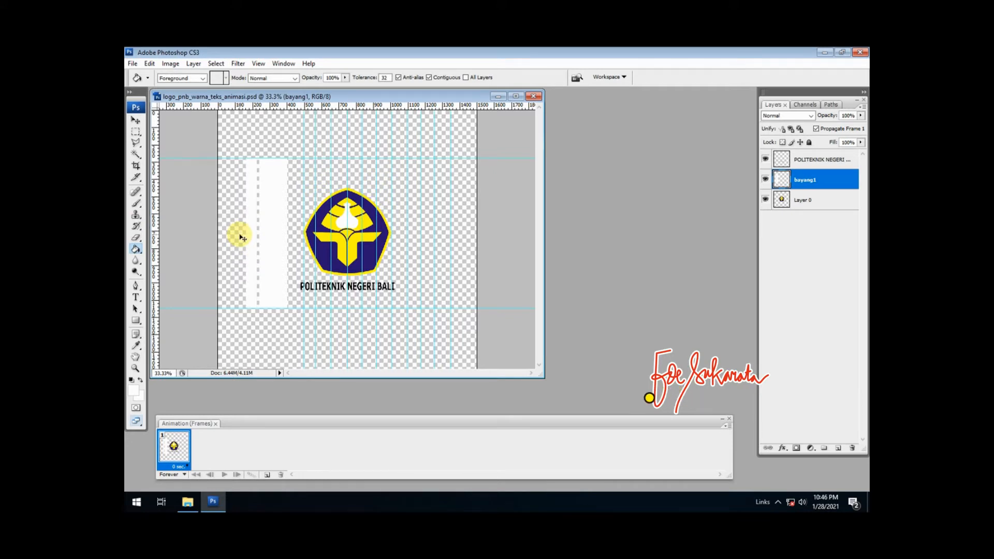
- Rotate the white strips on bayang1 clockwise by about 16.5° and move them right, up against the logo's left edge
{"action": "key", "text": "ctrl+t"}
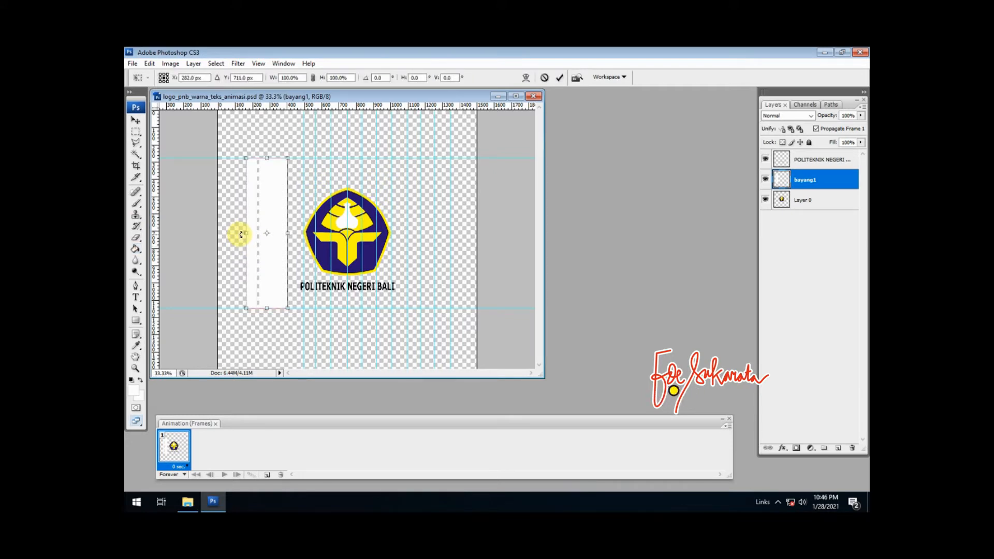
{"action": "left_click_drag", "start_coordinate": [295, 144], "coordinate": [318, 162]}
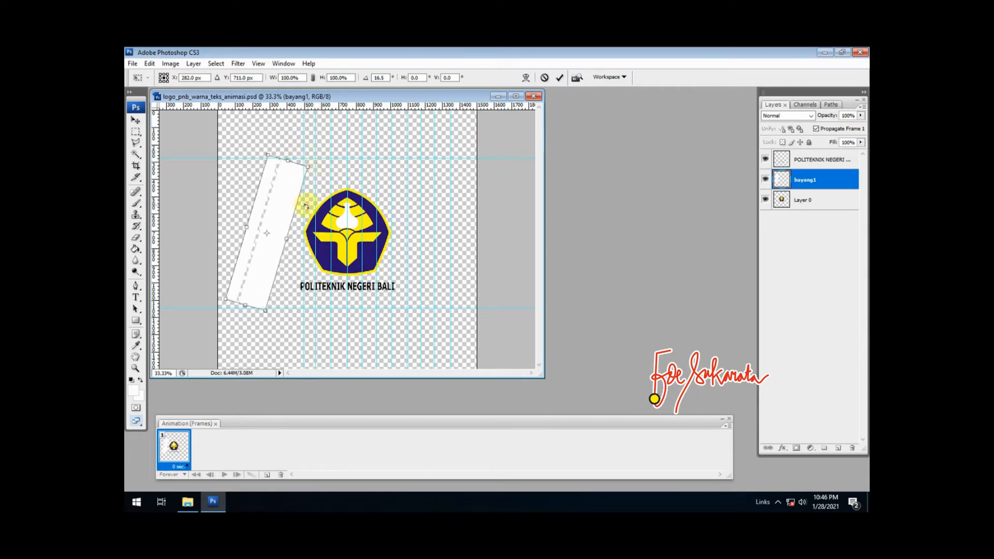
{"action": "key", "text": "Return"}
{"action": "key", "text": "g"}
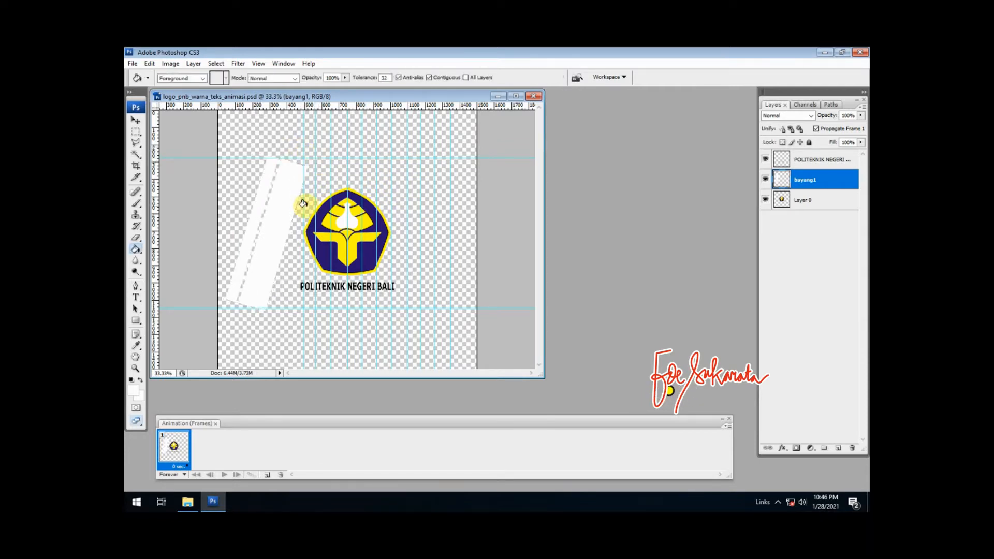
{"action": "left_click", "coordinate": [136, 120]}
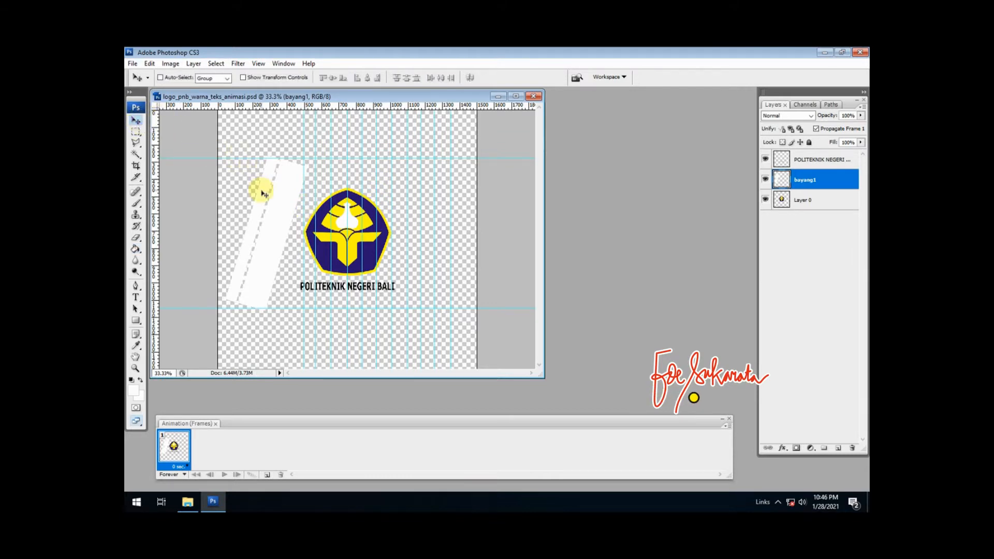
{"action": "left_click_drag", "start_coordinate": [288, 194], "coordinate": [307, 190]}
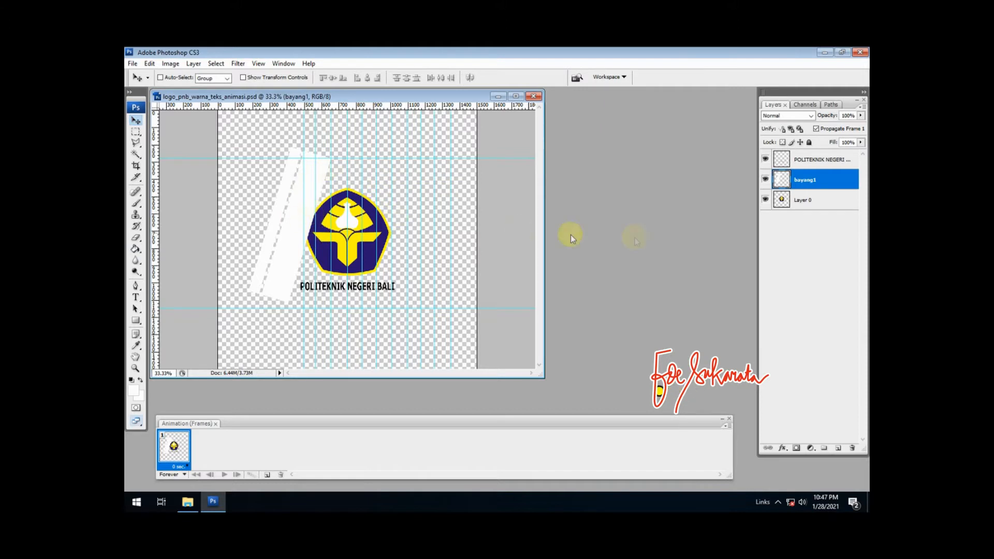
- Duplicate layer bayang1, name the copy bayang2, and move its white strips right to the next vertical guide
{"action": "right_click", "coordinate": [810, 181]}
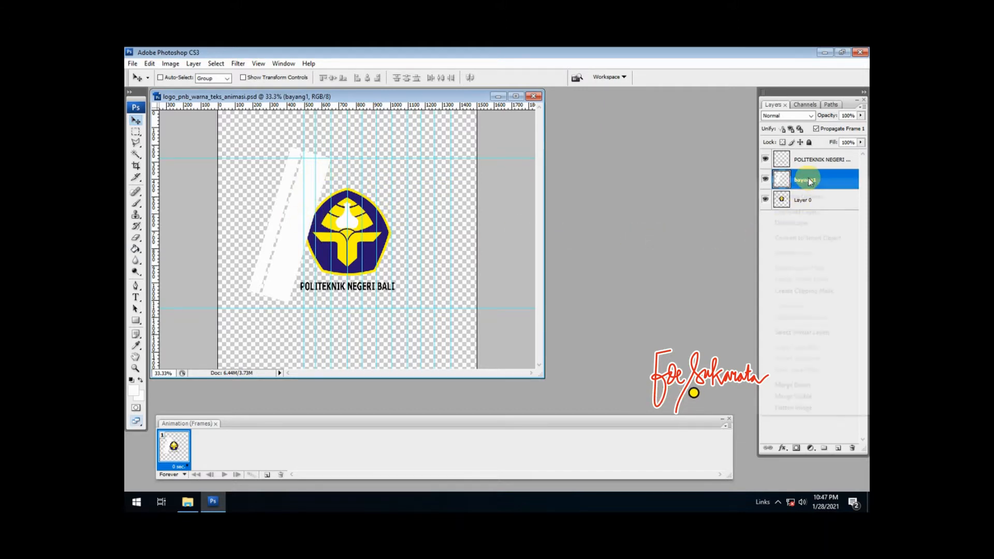
{"action": "left_click", "coordinate": [799, 212]}
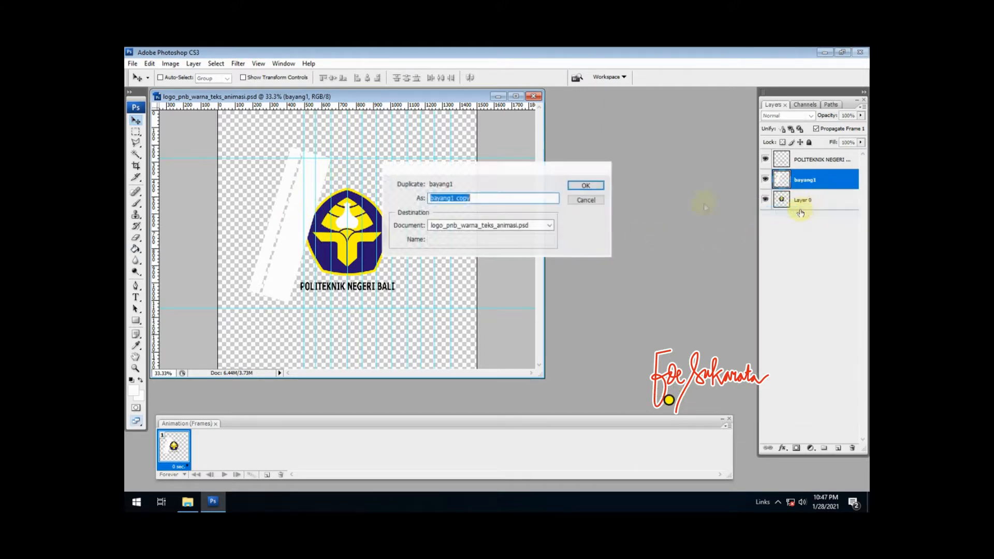
{"action": "left_click", "coordinate": [593, 188]}
{"action": "double_click", "coordinate": [810, 179]}
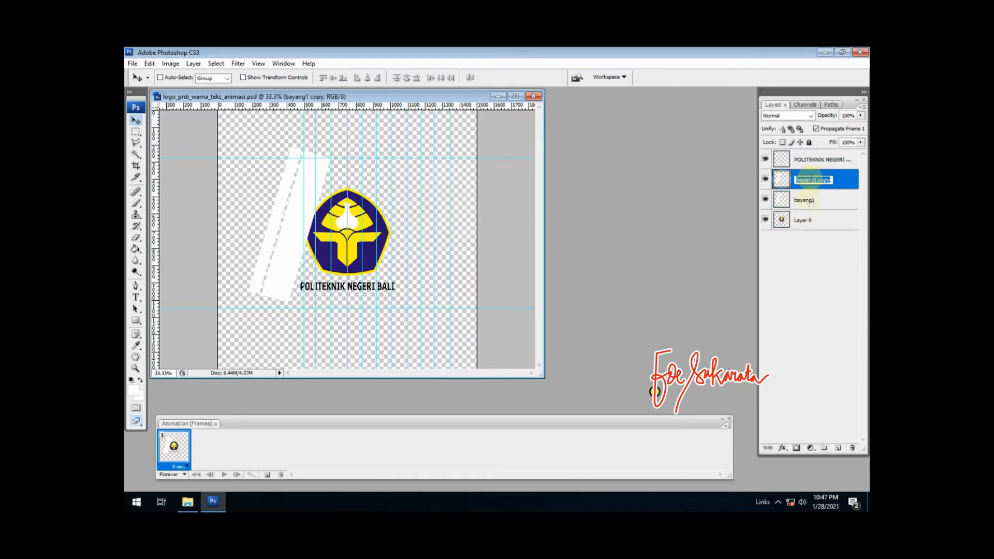
{"action": "type", "text": "bay"}
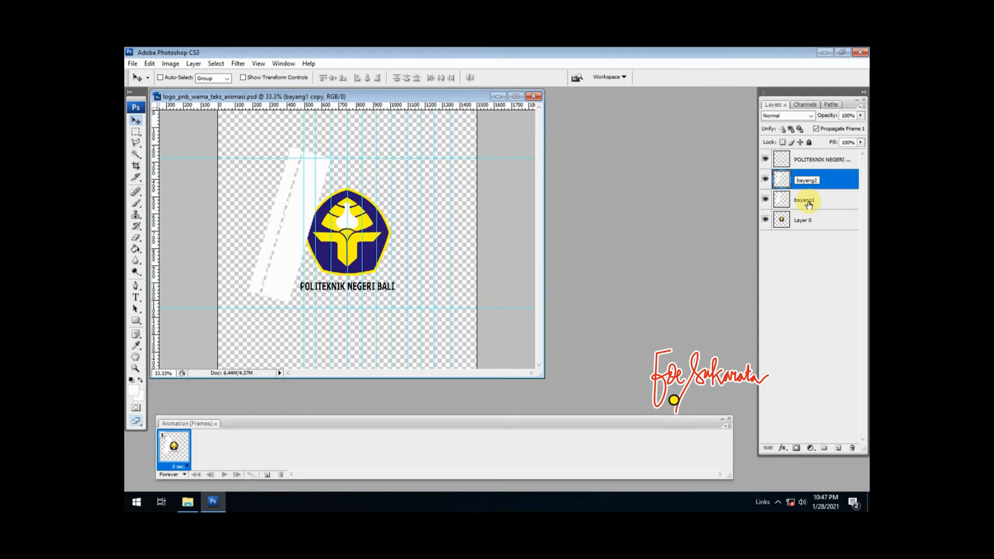
{"action": "type", "text": "ang2"}
{"action": "key", "text": "Return"}
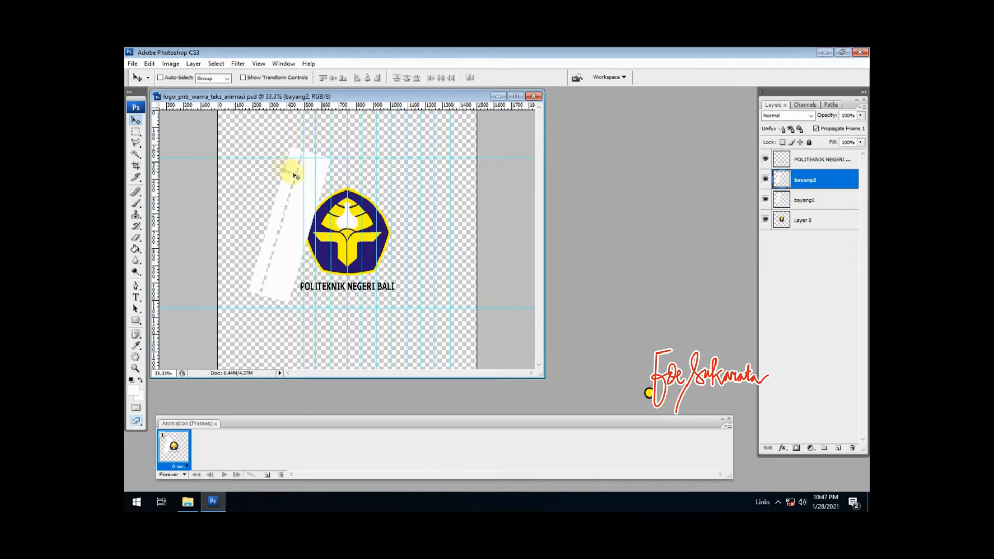
{"action": "left_click_drag", "start_coordinate": [328, 170], "coordinate": [341, 170]}
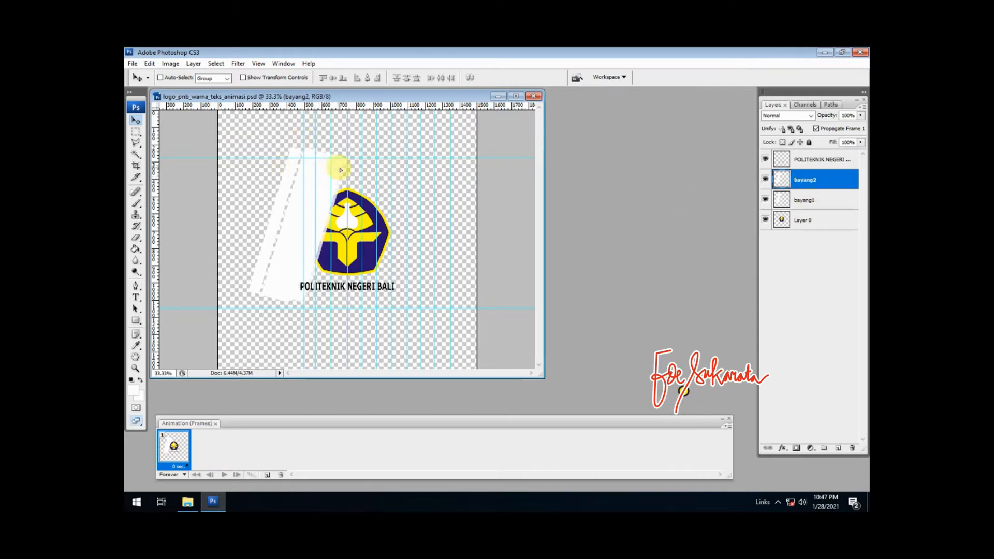
- Duplicate layer bayang2, name the copy bayang3, and move its strips right by one more vertical guide
{"action": "right_click", "coordinate": [817, 180]}
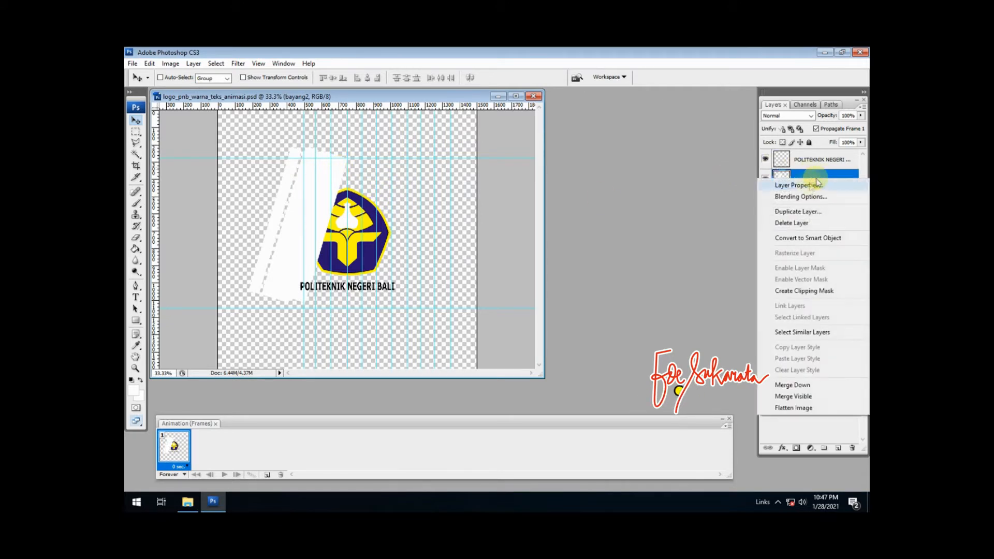
{"action": "left_click", "coordinate": [808, 210]}
{"action": "left_click", "coordinate": [585, 185]}
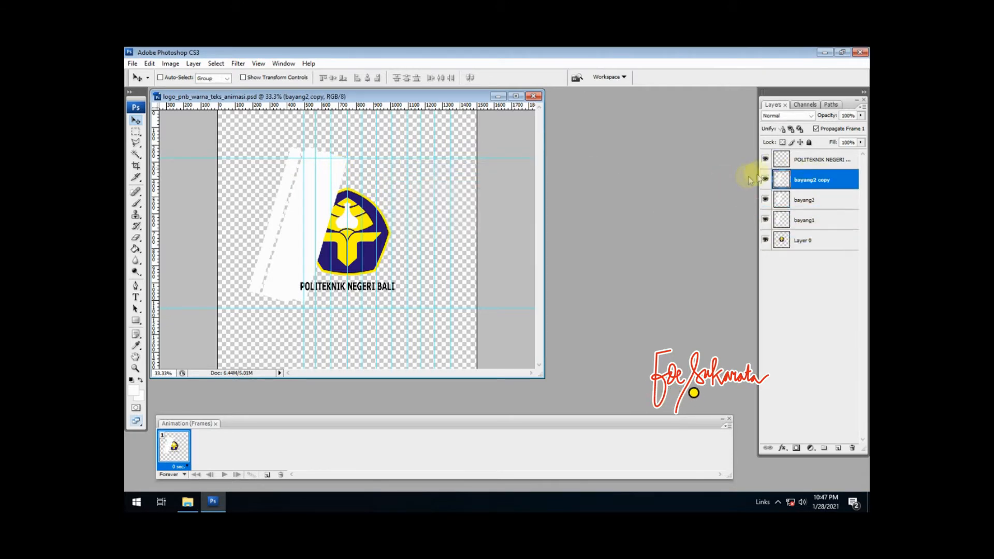
{"action": "double_click", "coordinate": [805, 179]}
{"action": "type", "text": "ba"}
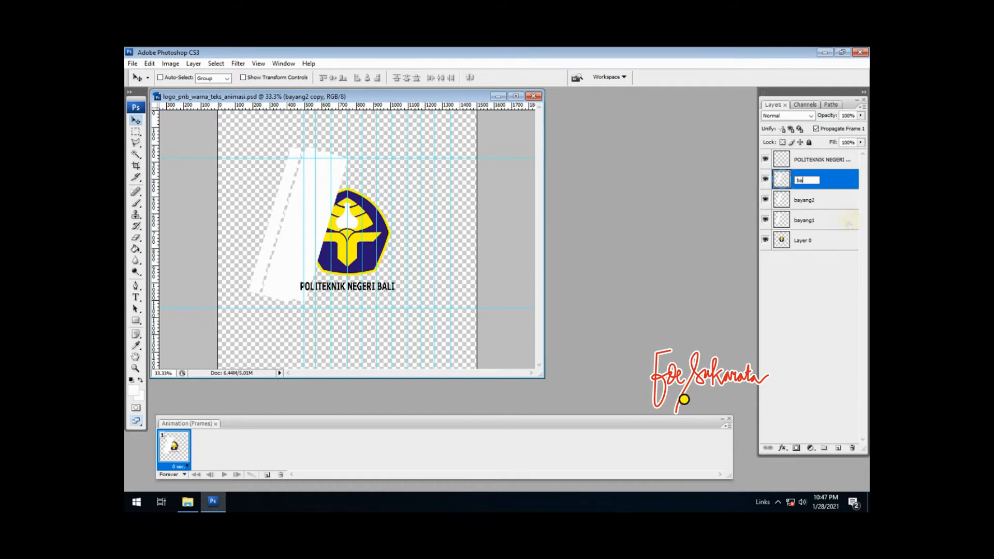
{"action": "type", "text": "yang3"}
{"action": "key", "text": "Return"}
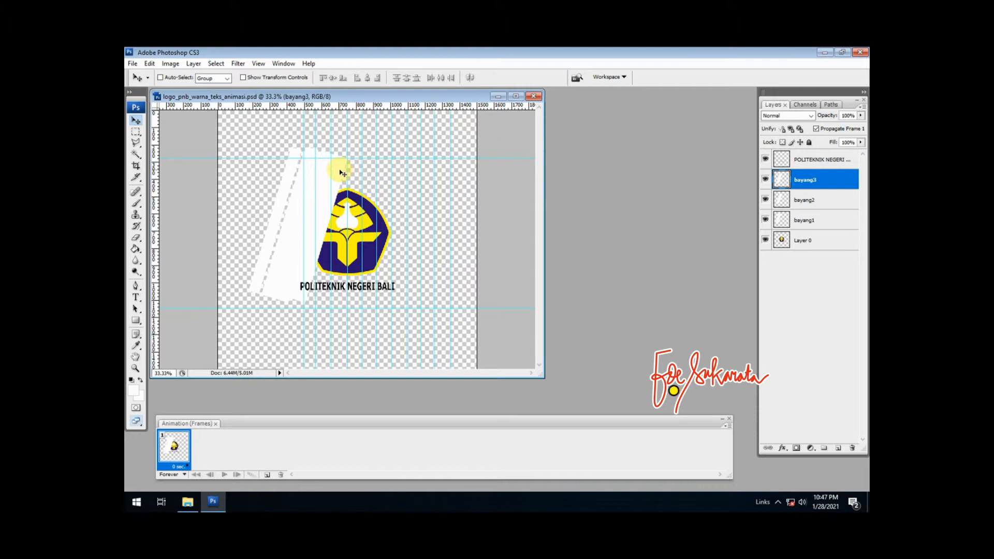
{"action": "left_click_drag", "start_coordinate": [342, 172], "coordinate": [354, 173]}
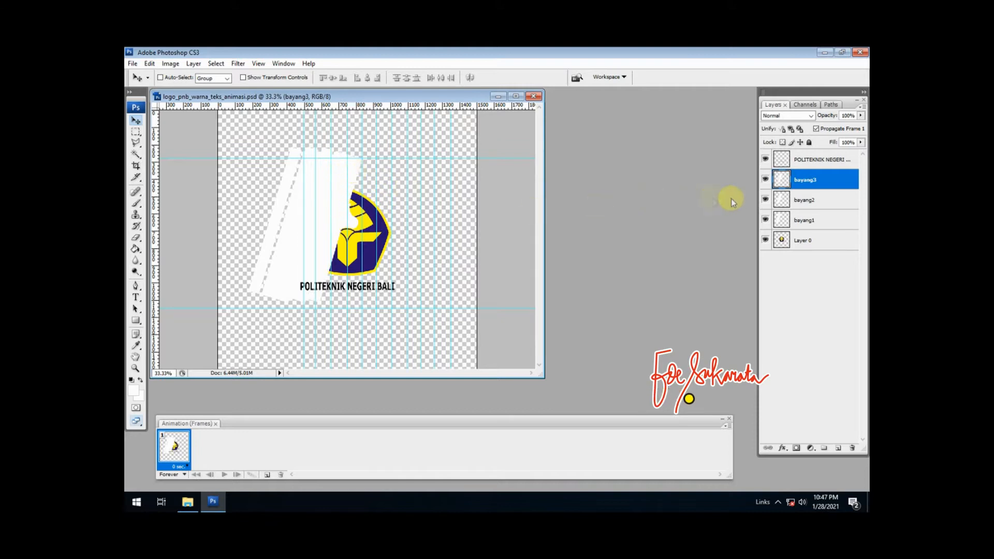
- Duplicate layer bayang3 as bayang4 and shift its white strips one vertical guide further right across the logo
{"action": "right_click", "coordinate": [803, 179]}
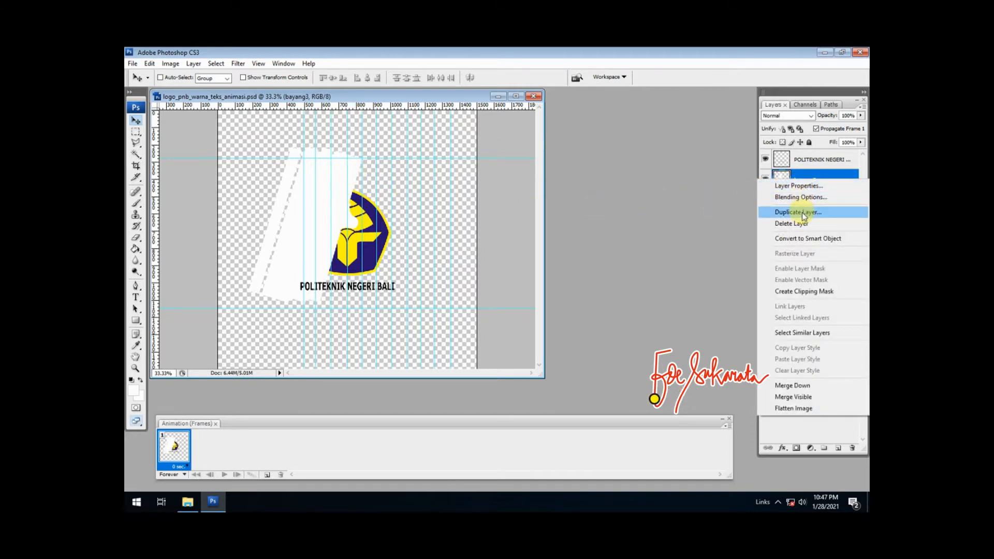
{"action": "left_click", "coordinate": [797, 211]}
{"action": "left_click", "coordinate": [586, 185]}
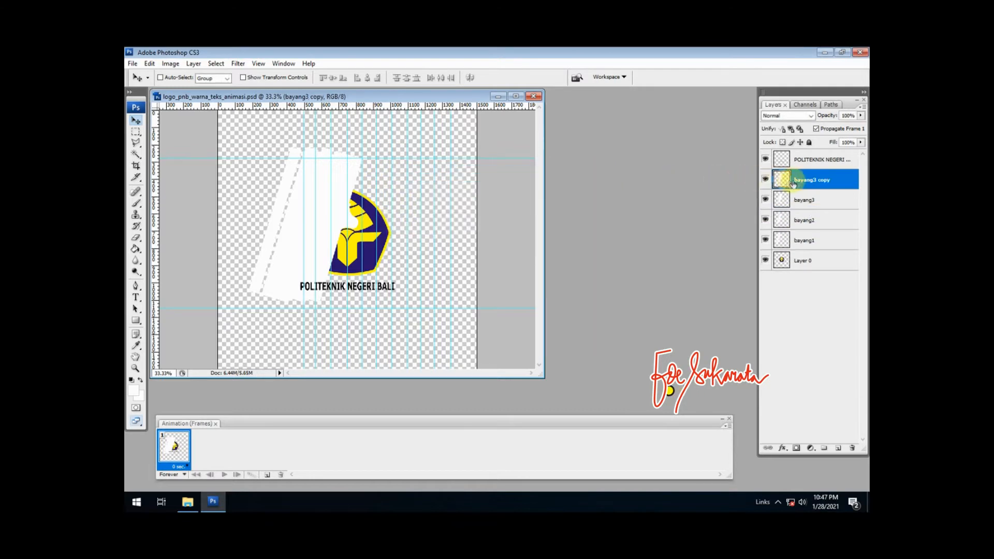
{"action": "double_click", "coordinate": [812, 180]}
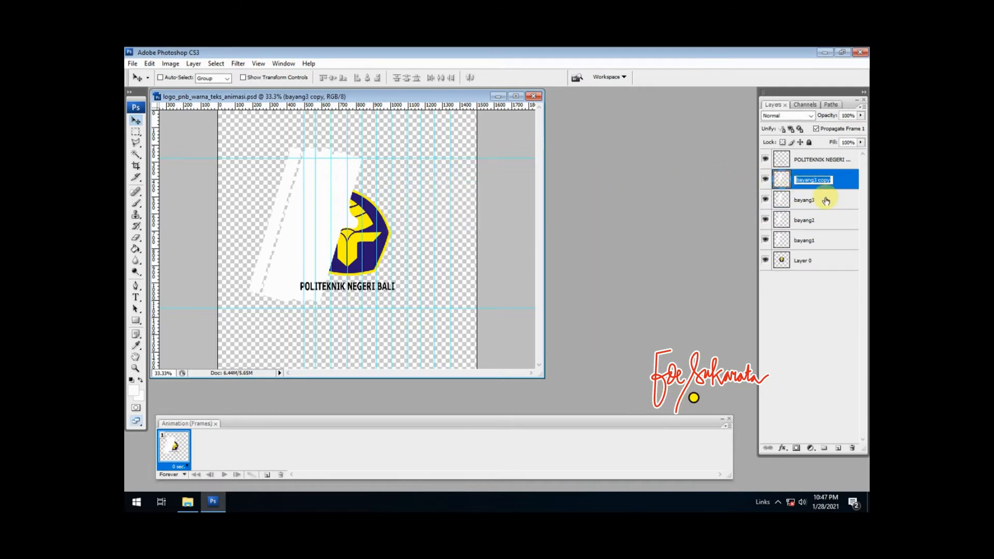
{"action": "type", "text": "bayang"}
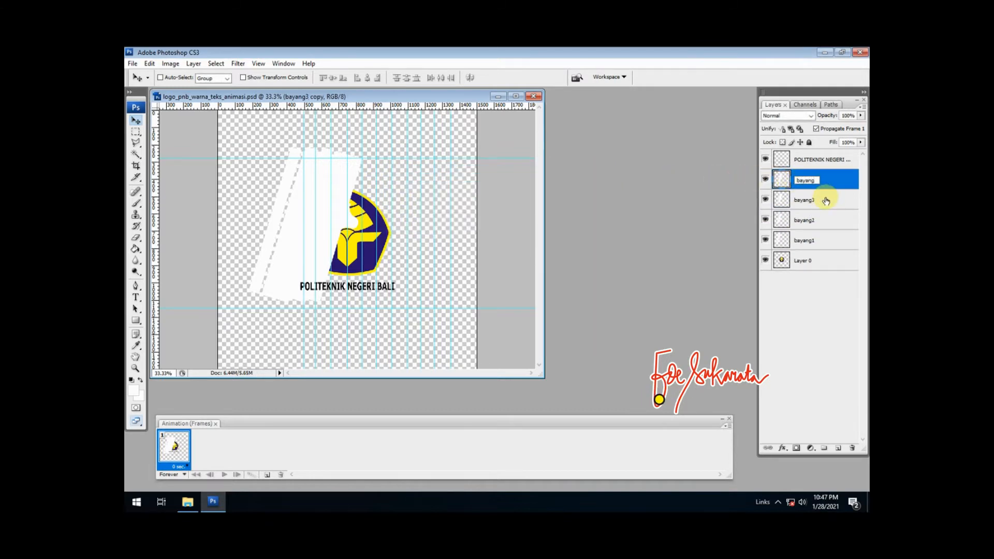
{"action": "type", "text": "4"}
{"action": "key", "text": "Return"}
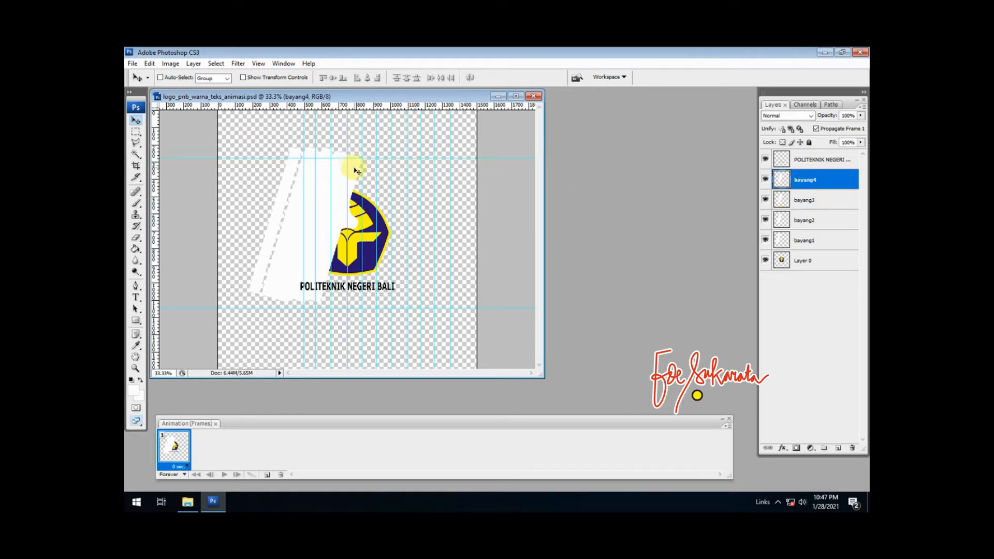
{"action": "left_click_drag", "start_coordinate": [357, 170], "coordinate": [367, 172]}
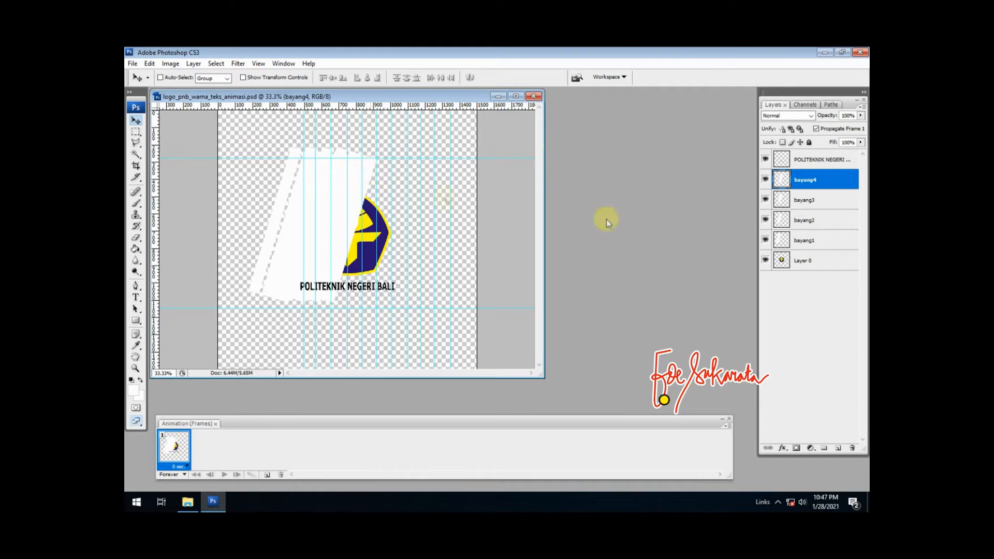
- Duplicate layer bayang4 as bayang5 and shift its strips right to the next vertical guide
{"action": "right_click", "coordinate": [801, 183]}
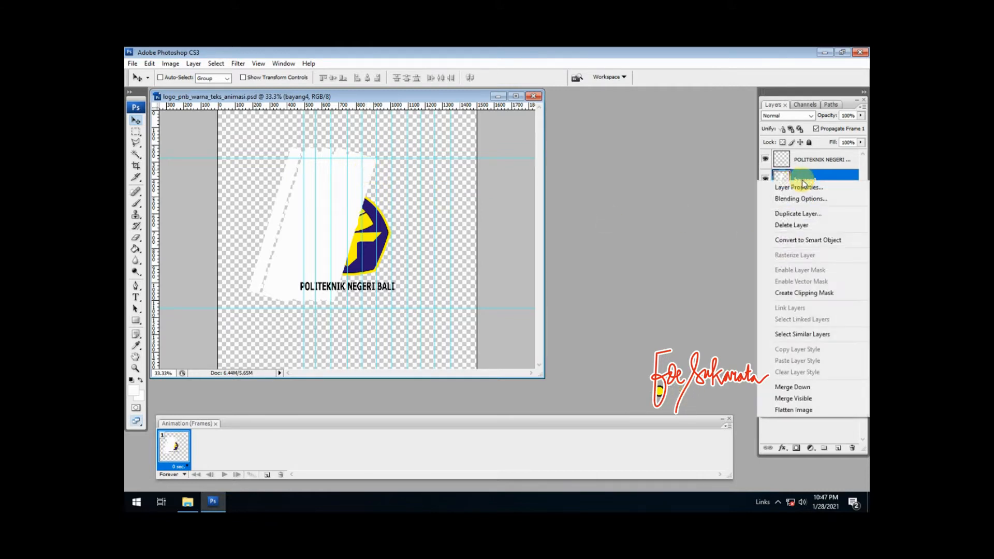
{"action": "left_click", "coordinate": [801, 210]}
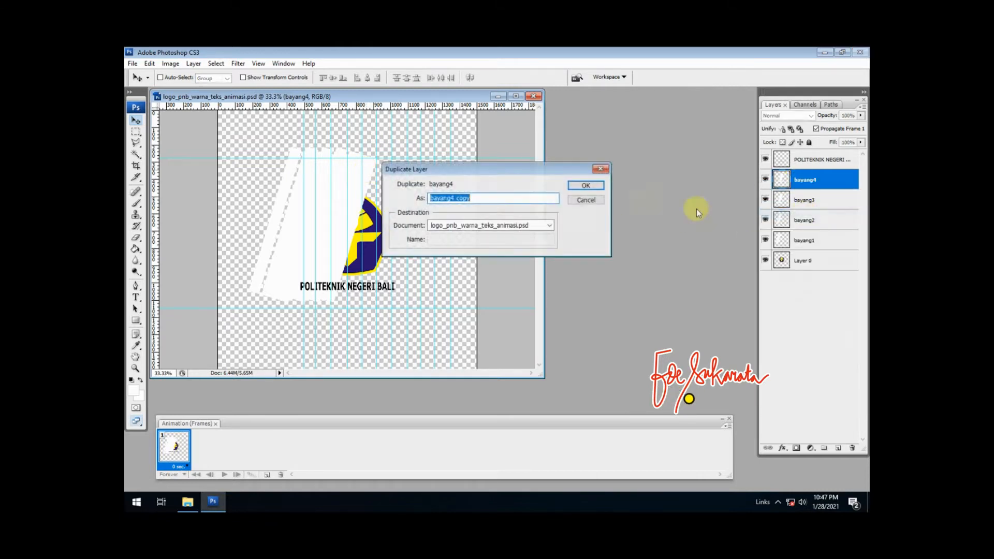
{"action": "left_click", "coordinate": [595, 186]}
{"action": "double_click", "coordinate": [800, 183]}
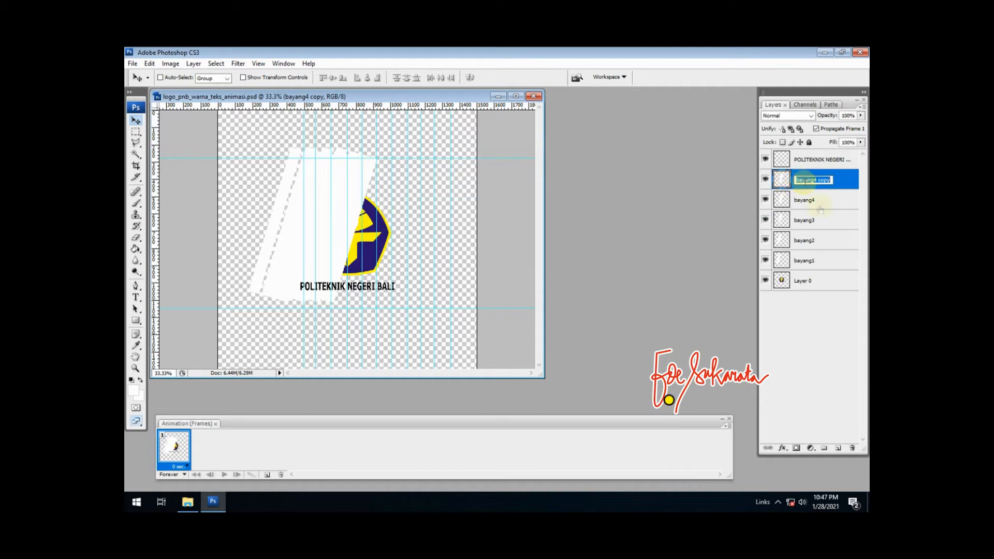
{"action": "type", "text": "baya"}
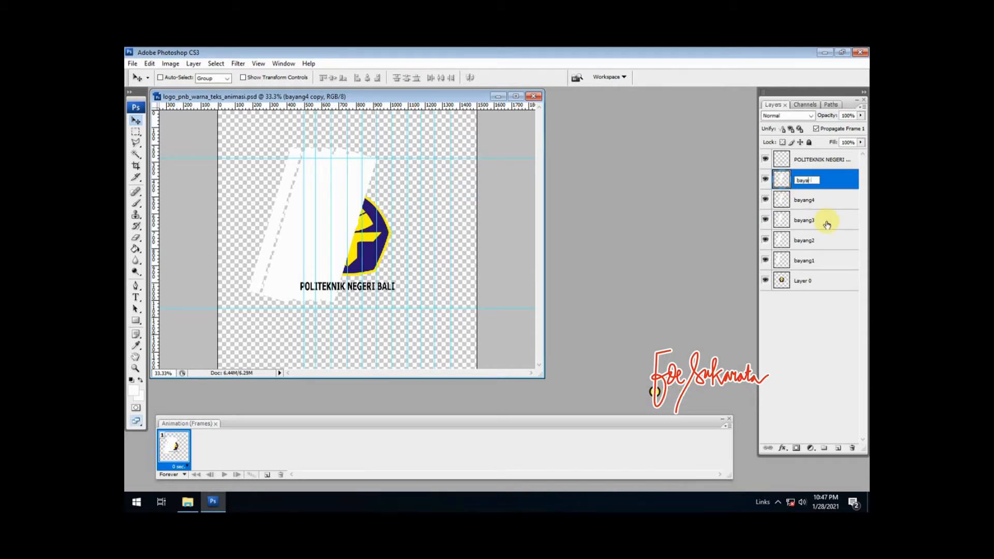
{"action": "key", "text": "Return"}
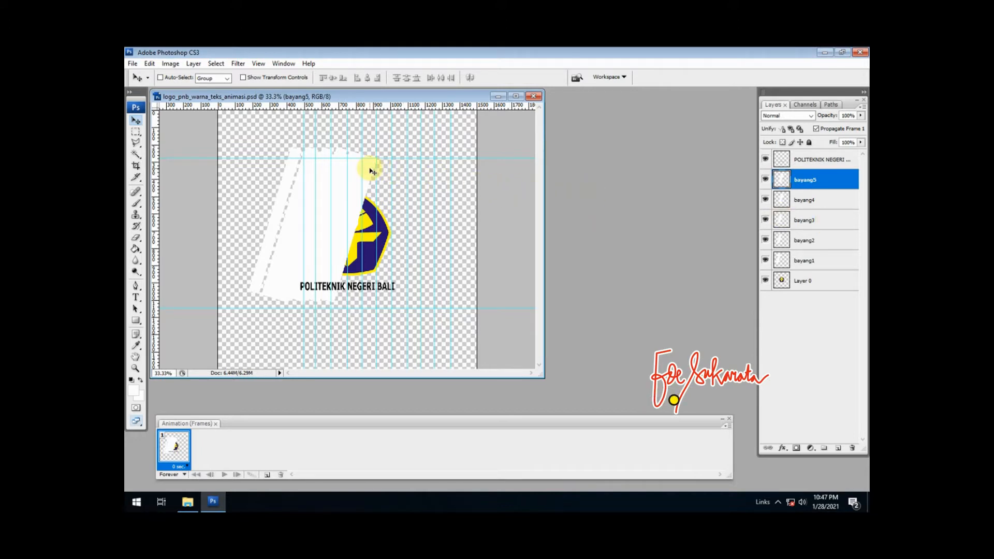
{"action": "left_click_drag", "start_coordinate": [373, 171], "coordinate": [384, 172]}
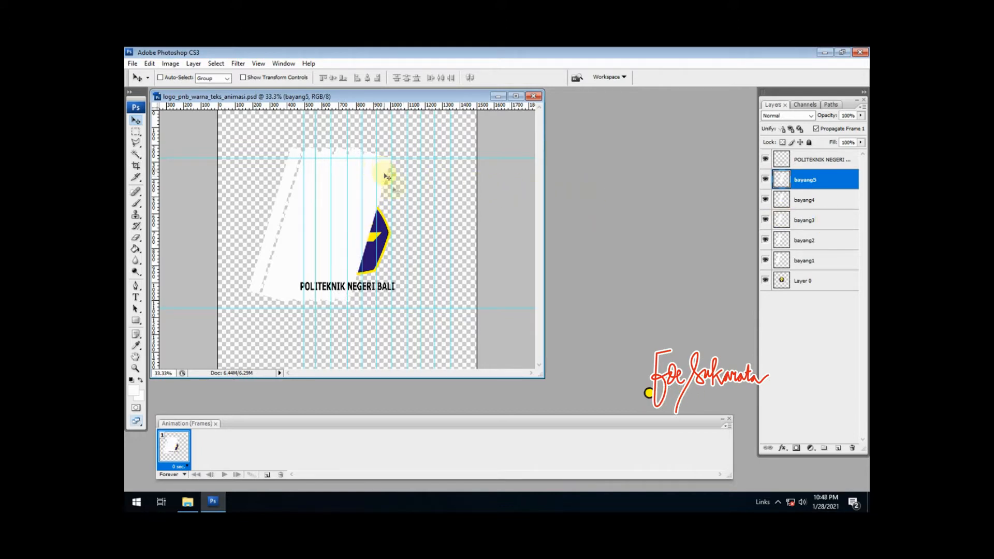
- Duplicate layer bayang5, rename the copy bayang6, and move its strips one vertical guide further right
{"action": "right_click", "coordinate": [804, 180]}
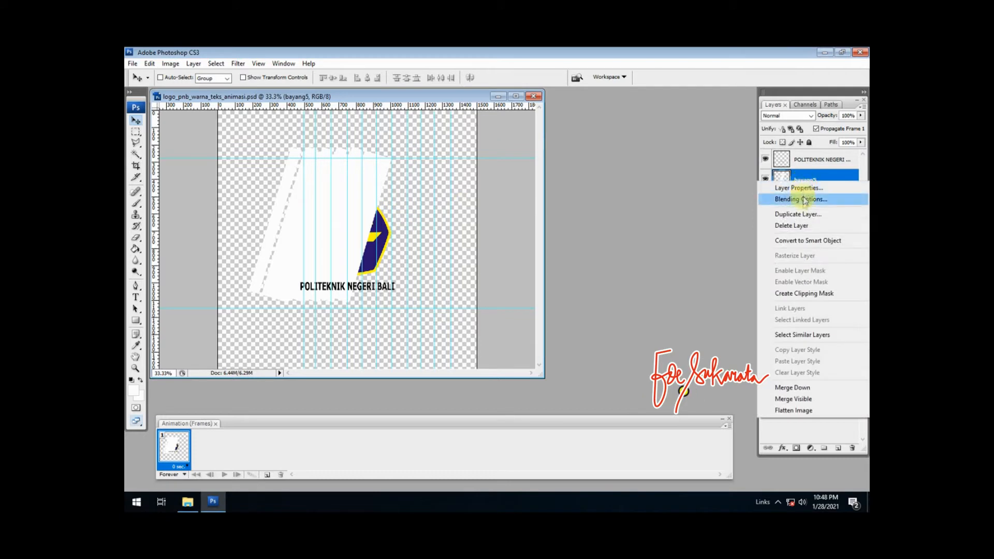
{"action": "left_click", "coordinate": [797, 214]}
{"action": "left_click", "coordinate": [579, 185]}
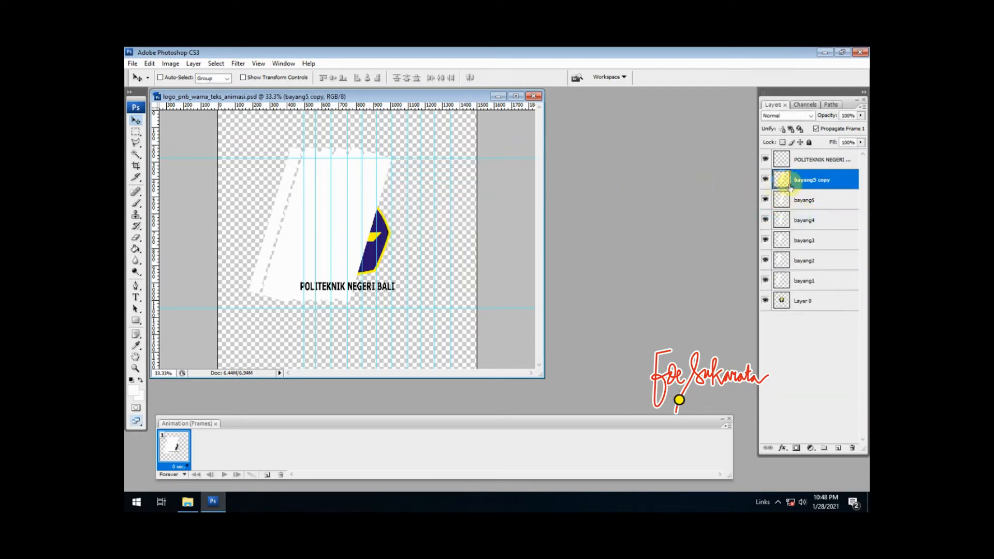
{"action": "double_click", "coordinate": [810, 180]}
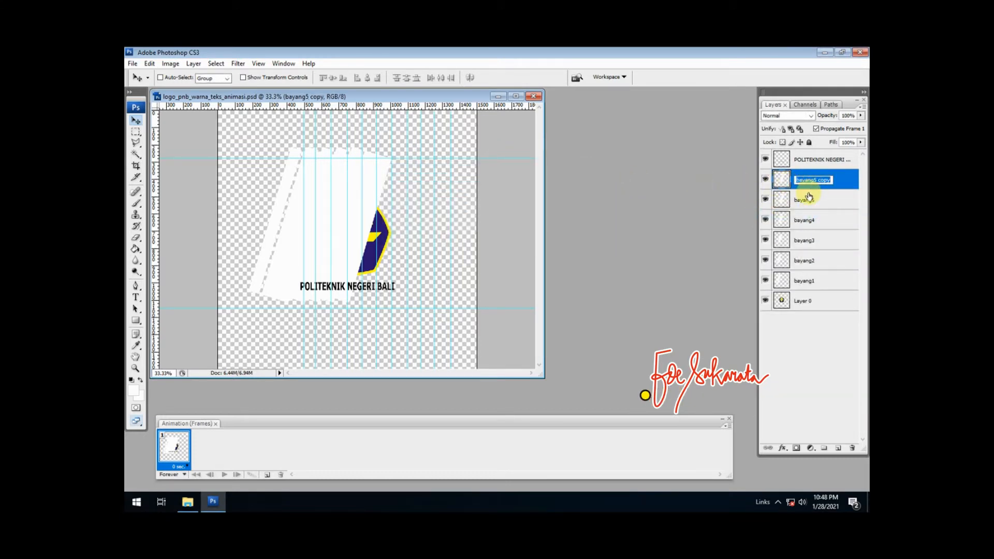
{"action": "type", "text": "baya"}
{"action": "key", "text": "Return"}
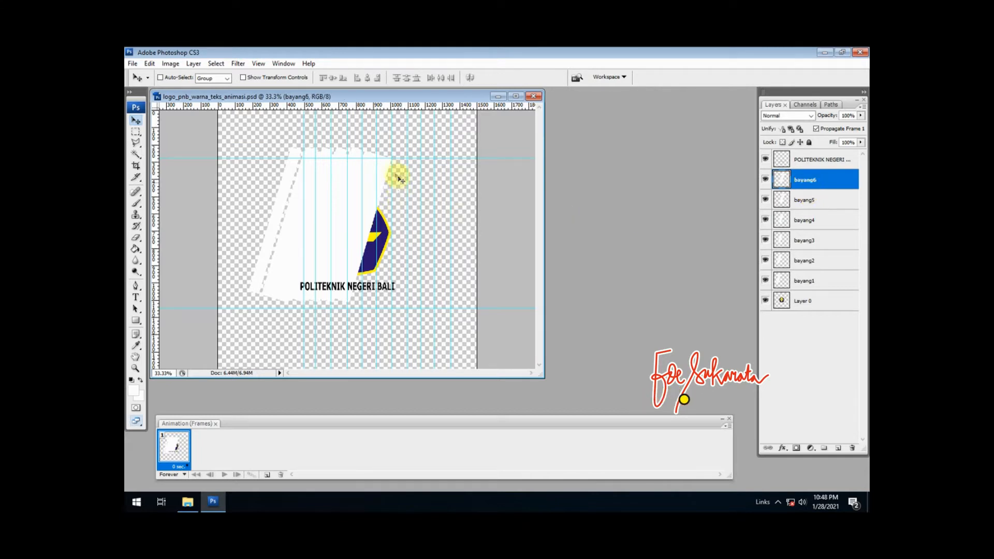
{"action": "left_click_drag", "start_coordinate": [381, 164], "coordinate": [398, 173]}
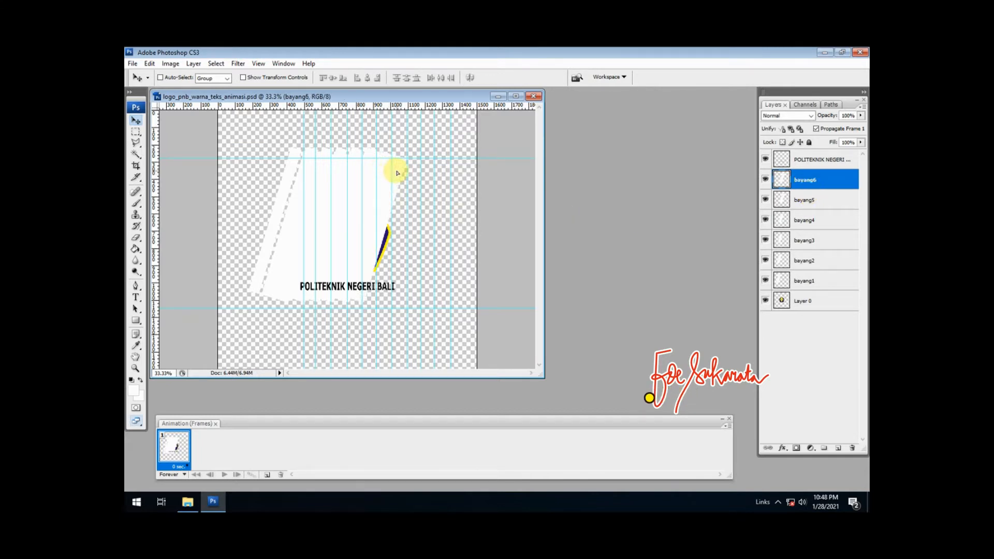
- Duplicate layer bayang6, rename the copy bayang7, and move its strips right by one guide, past the logo's right edge
{"action": "right_click", "coordinate": [816, 181]}
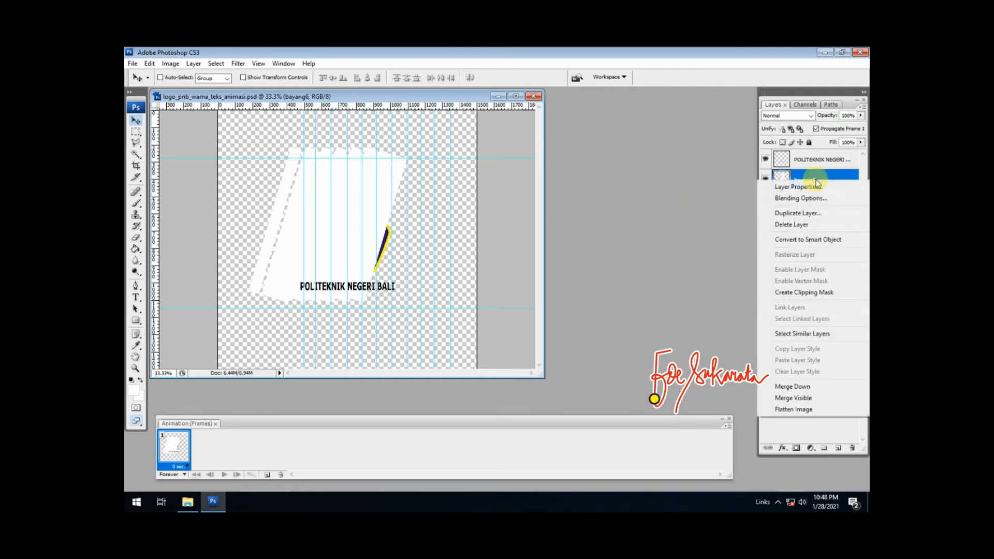
{"action": "left_click", "coordinate": [809, 213]}
{"action": "left_click", "coordinate": [595, 187]}
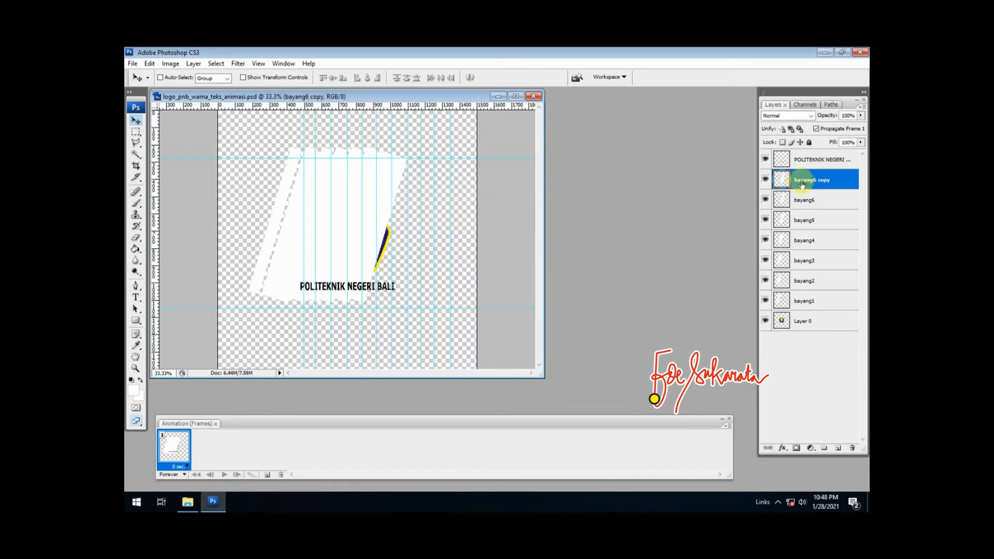
{"action": "double_click", "coordinate": [803, 181]}
{"action": "type", "text": "b"}
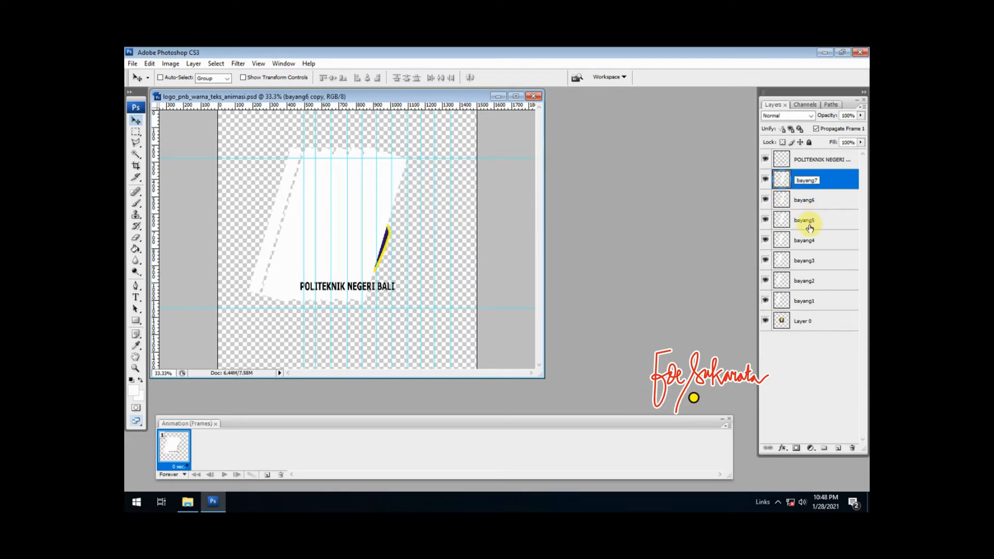
{"action": "key", "text": "Return"}
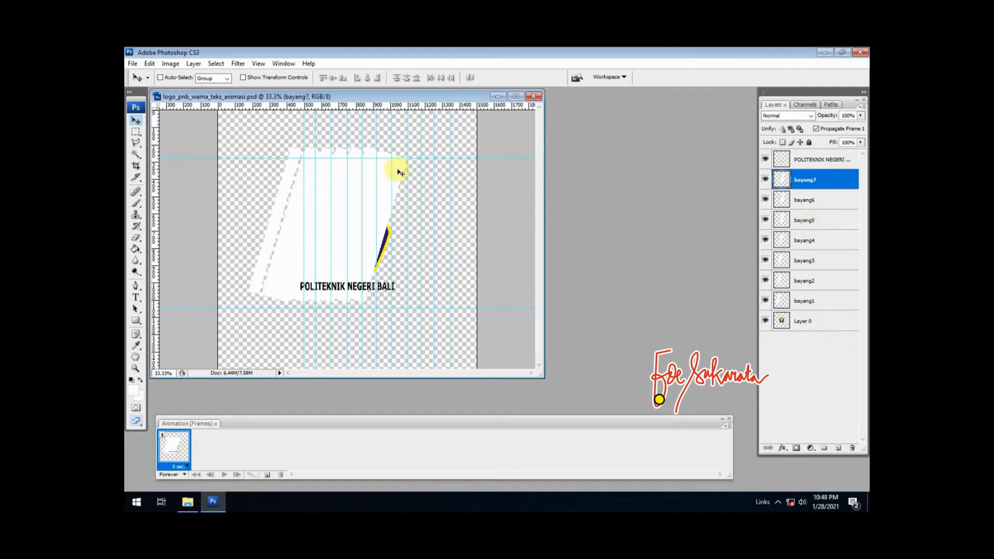
{"action": "left_click_drag", "start_coordinate": [399, 170], "coordinate": [414, 171]}
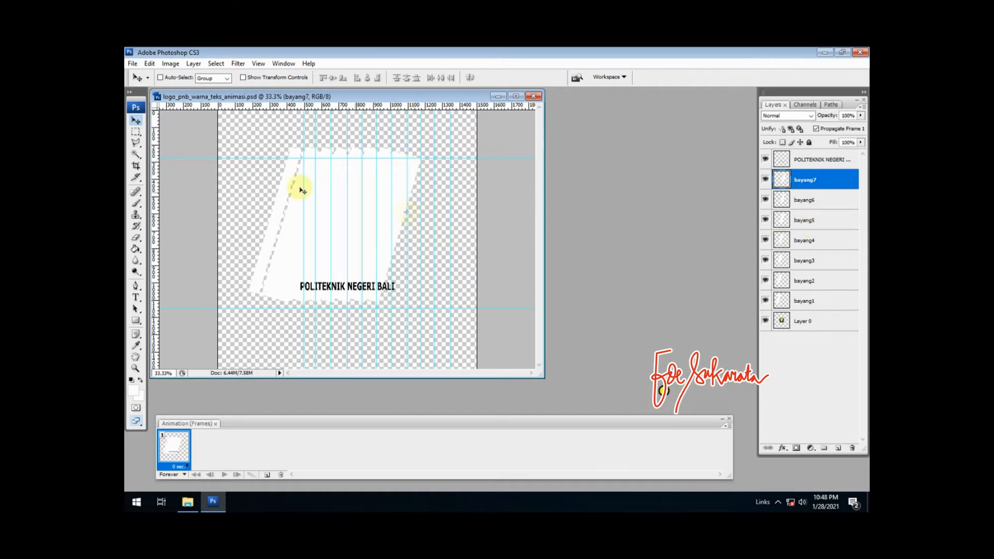
- Hide layers bayang1 through bayang6, keeping only bayang7's white strips showing over the logo
{"action": "left_click", "coordinate": [766, 301]}
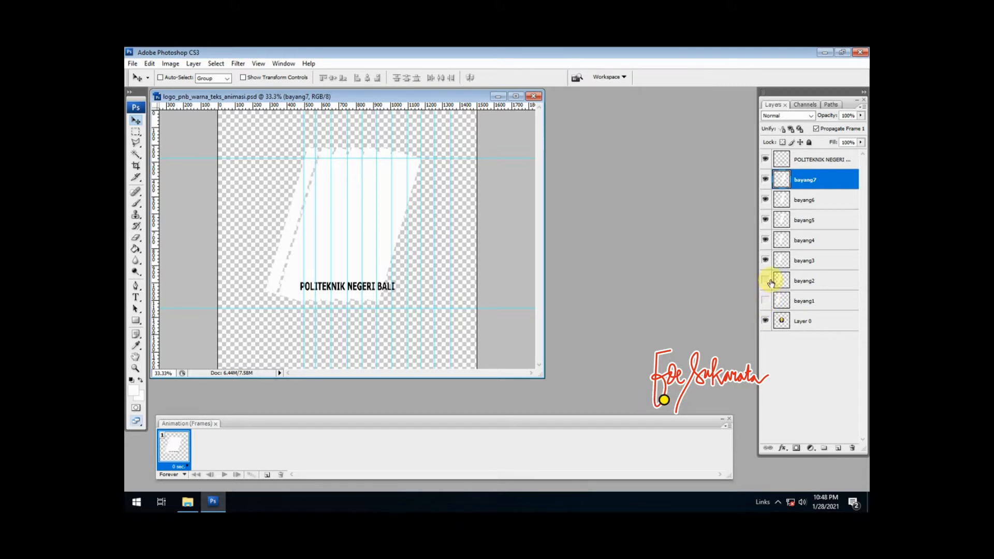
{"action": "left_click", "coordinate": [767, 281]}
{"action": "left_click", "coordinate": [766, 261]}
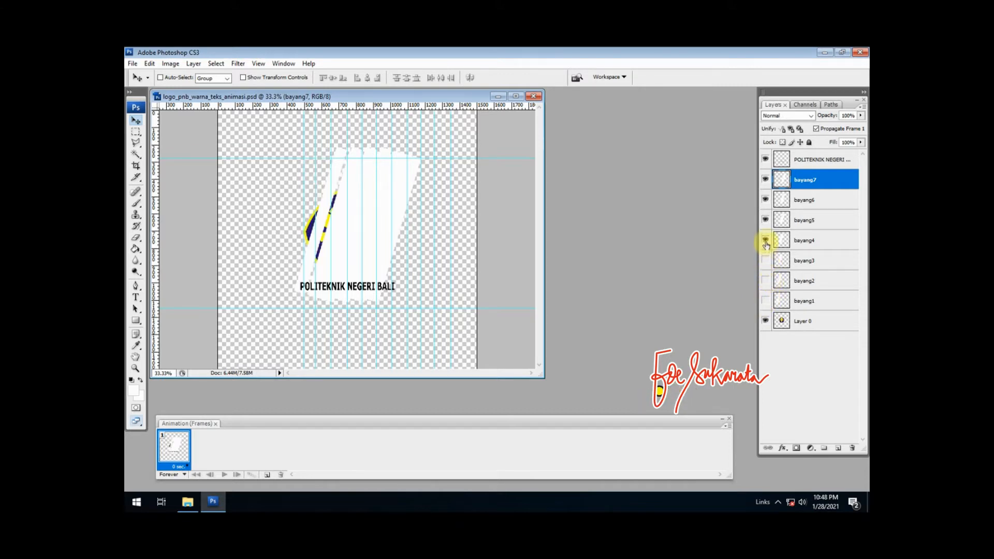
{"action": "left_click", "coordinate": [765, 240]}
{"action": "left_click", "coordinate": [765, 220]}
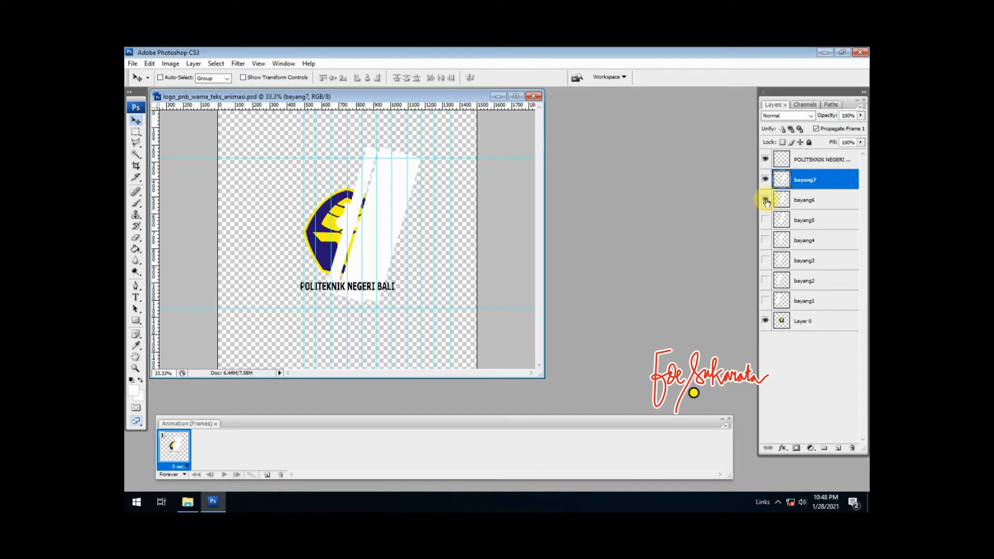
{"action": "left_click", "coordinate": [766, 201]}
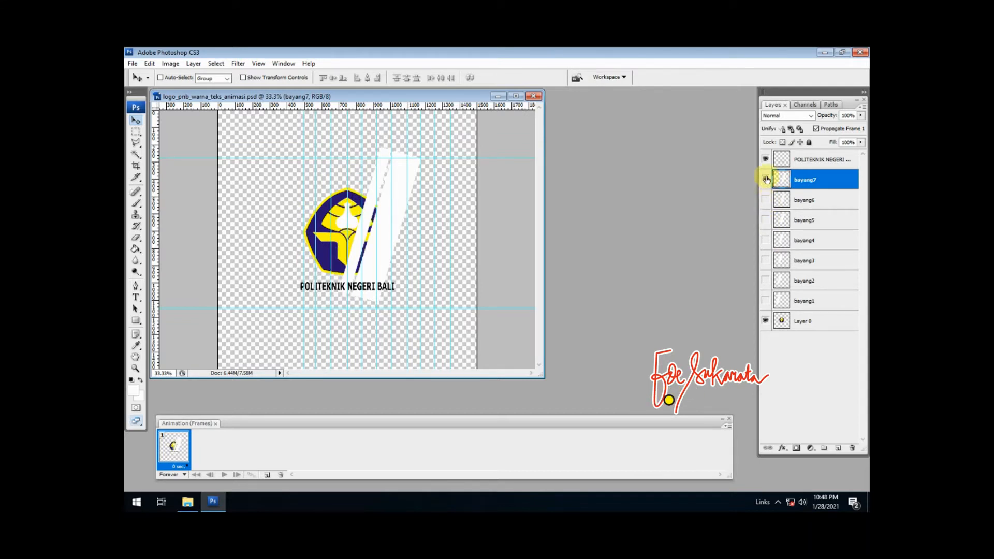
{"action": "left_click", "coordinate": [767, 180]}
{"action": "left_click", "coordinate": [766, 180]}
- Duplicate layer bayang7 as bayang8, hide bayang7, and move the copy's strips one vertical guide further right
{"action": "right_click", "coordinate": [802, 179]}
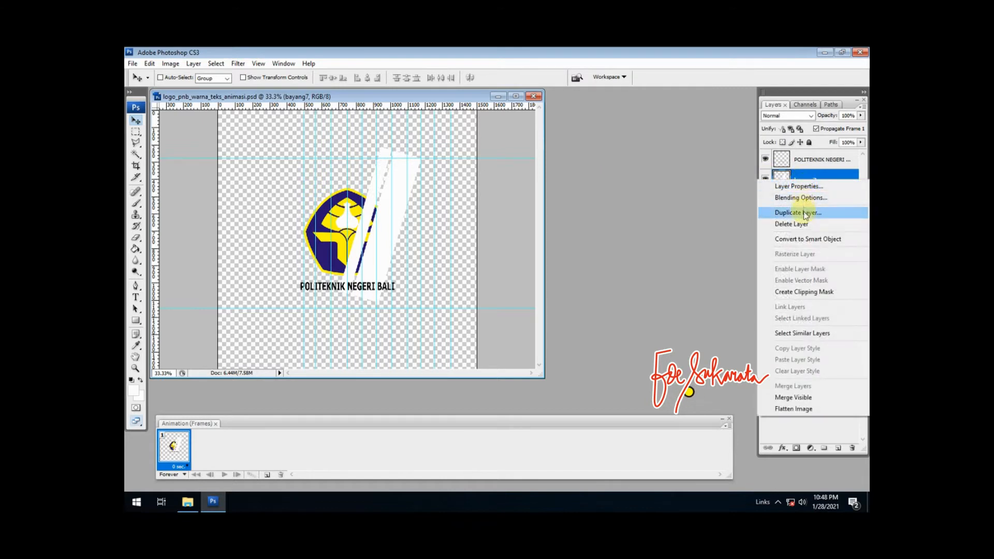
{"action": "left_click", "coordinate": [804, 213]}
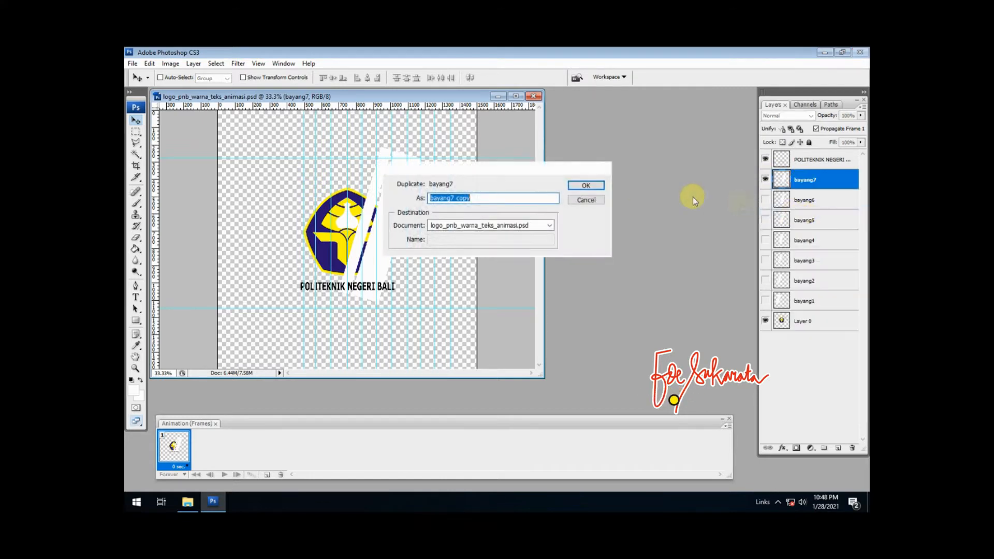
{"action": "key", "text": "Return"}
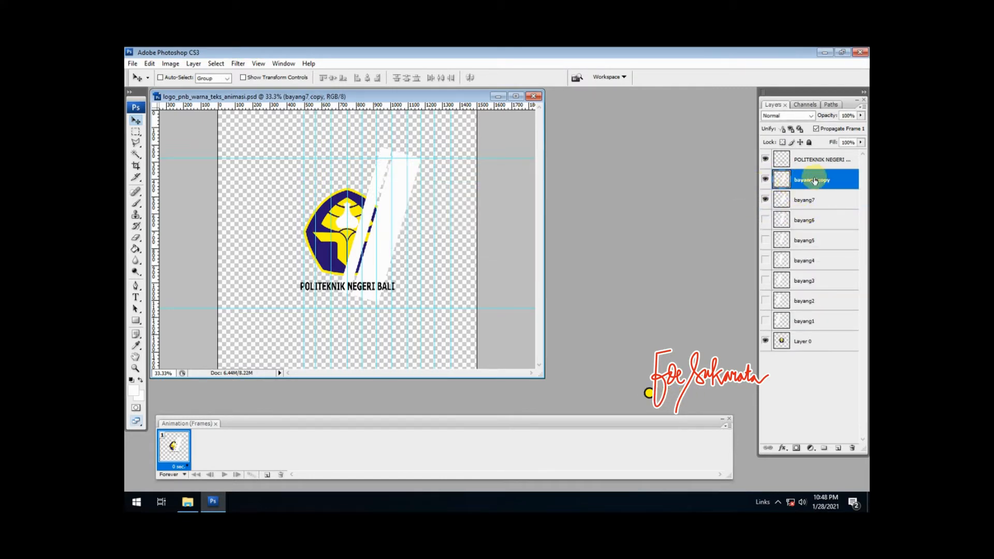
{"action": "double_click", "coordinate": [812, 180]}
{"action": "type", "text": "b"}
{"action": "key", "text": "Return"}
{"action": "left_click", "coordinate": [765, 201]}
{"action": "left_click_drag", "start_coordinate": [412, 171], "coordinate": [425, 171]}
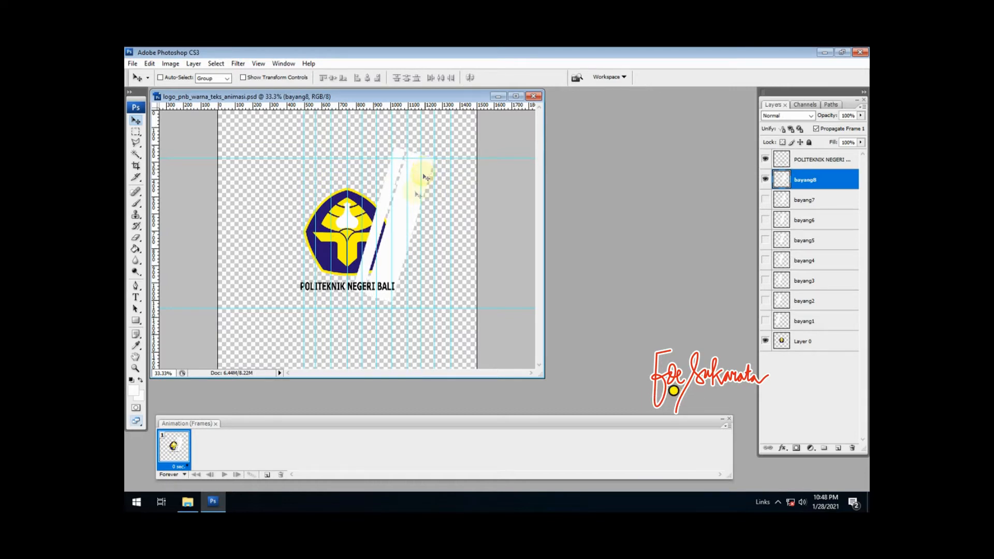
- Duplicate layer bayang8 as bayang9, hide bayang8, and shift the new strips right to the last vertical guide
{"action": "right_click", "coordinate": [807, 180]}
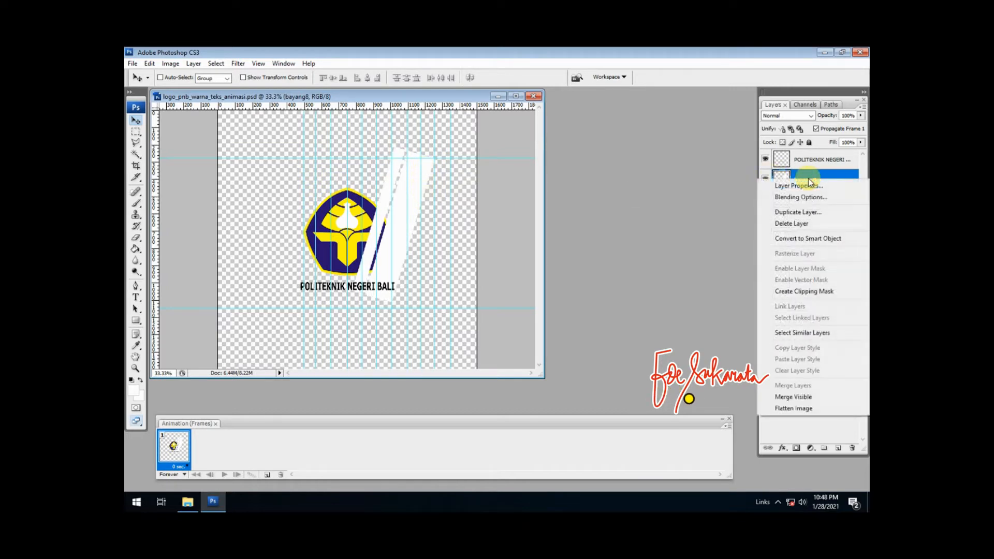
{"action": "left_click", "coordinate": [803, 212]}
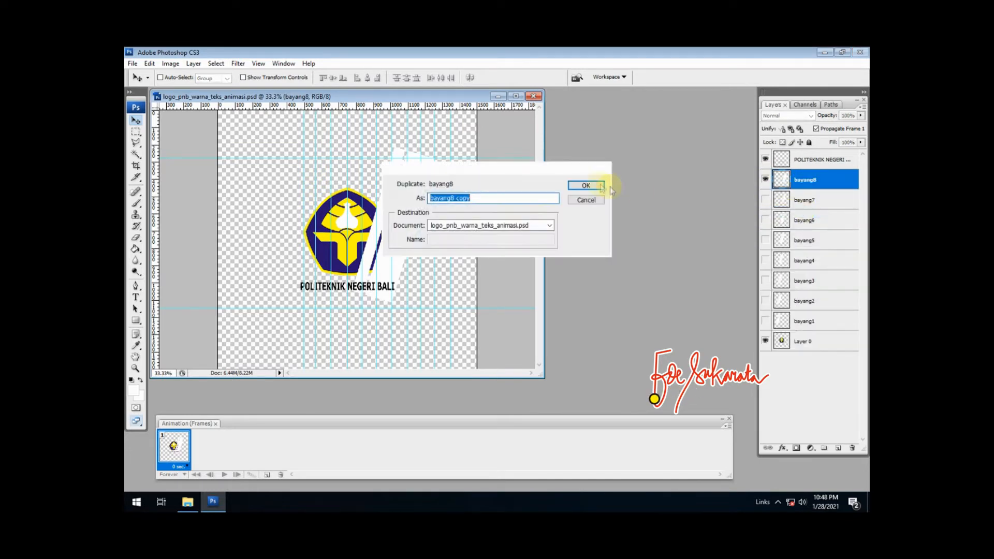
{"action": "left_click", "coordinate": [590, 185]}
{"action": "double_click", "coordinate": [813, 179]}
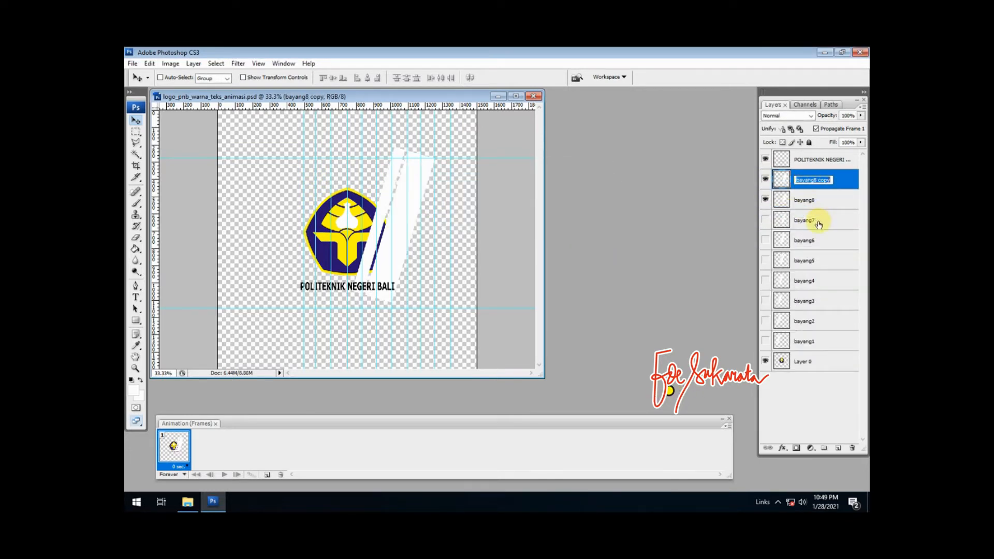
{"action": "type", "text": "bay"}
{"action": "key", "text": "Return"}
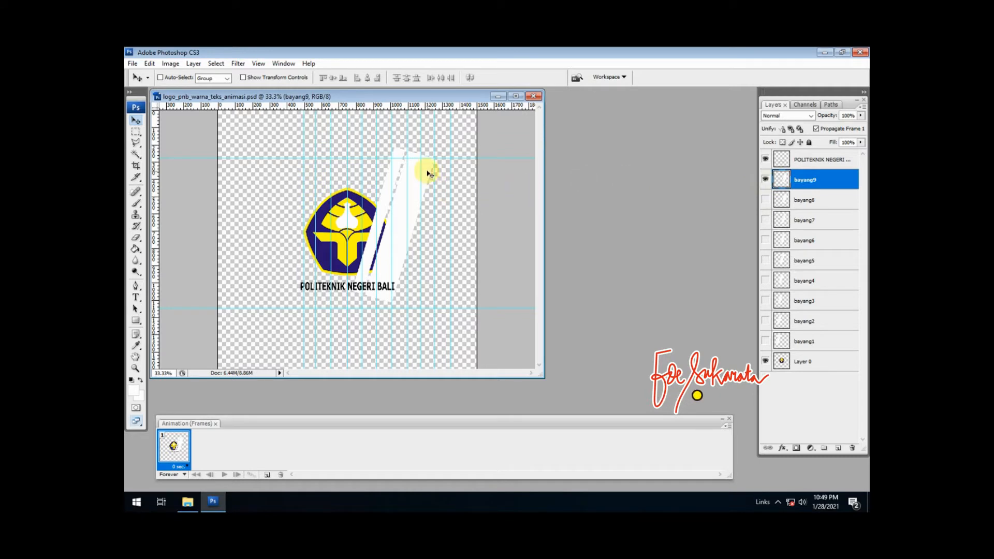
{"action": "left_click_drag", "start_coordinate": [429, 174], "coordinate": [444, 173]}
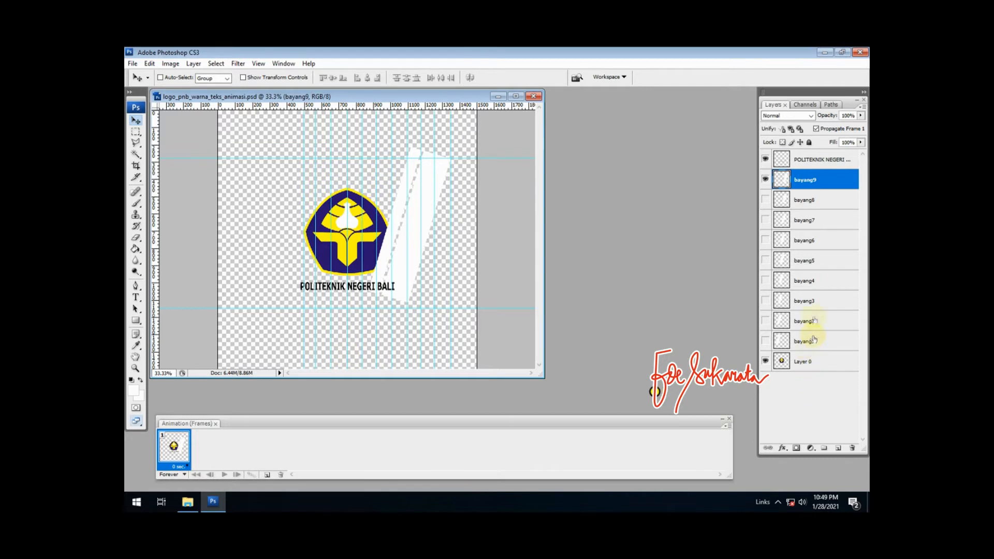
- Hide layer bayang9 and add a new layer named mal above it
{"action": "left_click", "coordinate": [765, 179]}
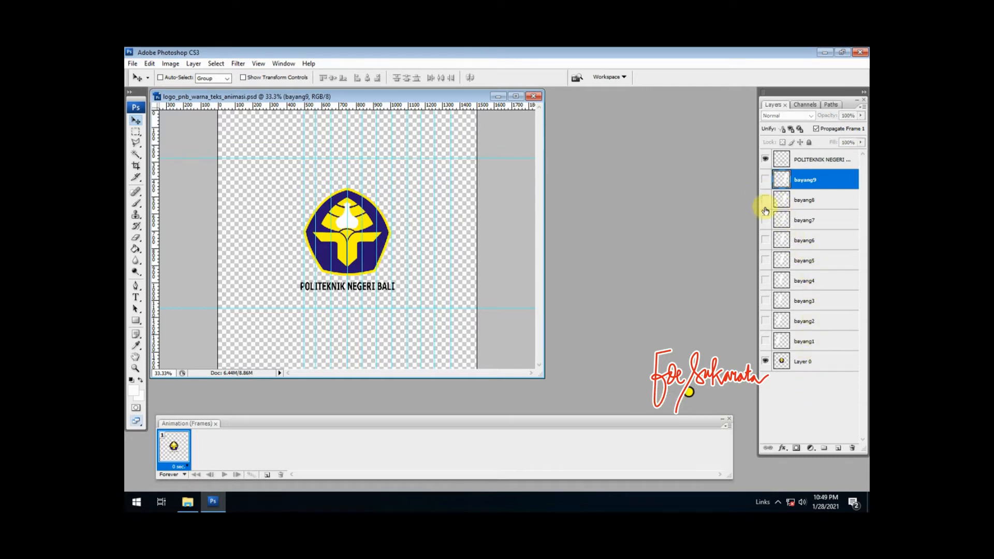
{"action": "left_click", "coordinate": [838, 449]}
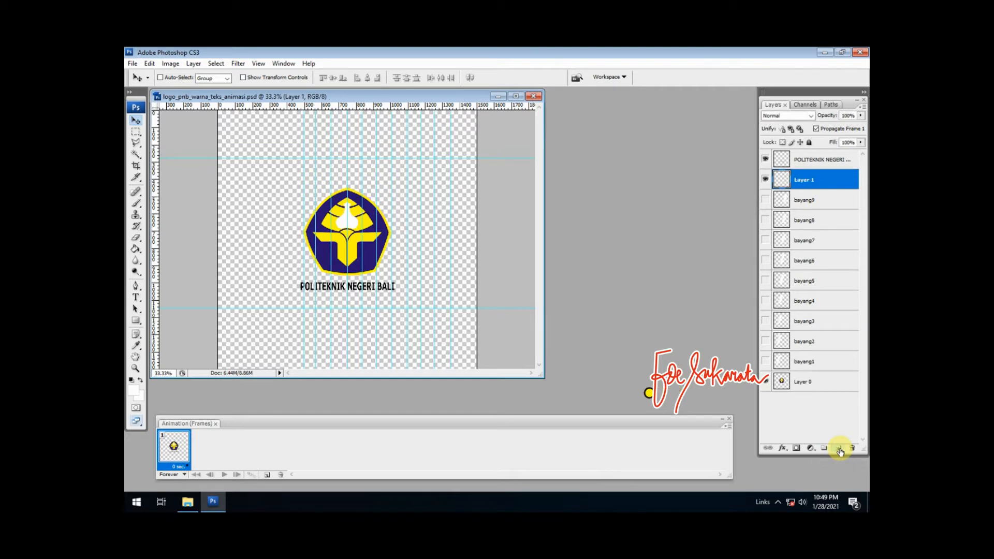
{"action": "double_click", "coordinate": [801, 179]}
{"action": "type", "text": "mal"}
{"action": "key", "text": "Return"}
- Hide the POLITEKNIK NEGERI BALI text layer and select the emblem's outline by inverting a Magic Wand selection of the transparent background
{"action": "left_click", "coordinate": [815, 388]}
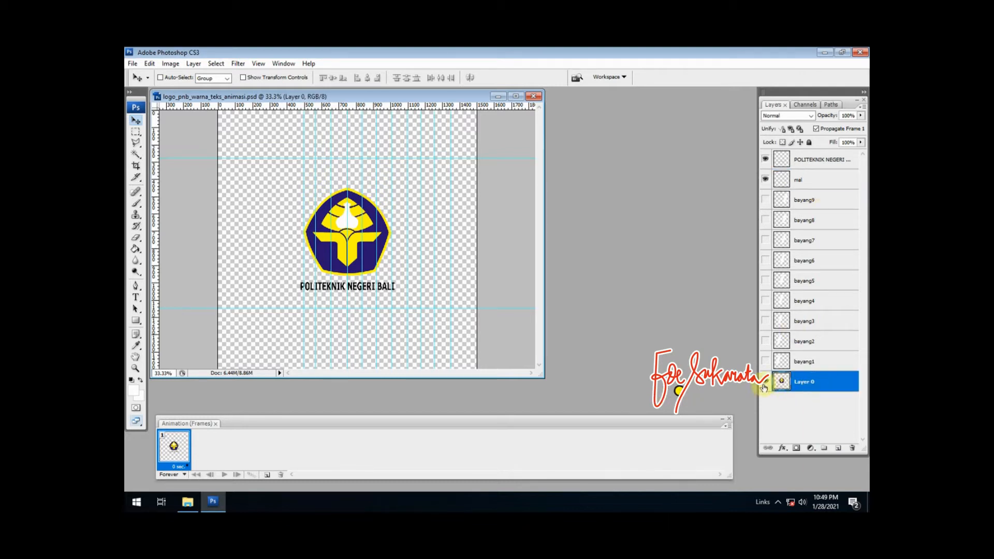
{"action": "left_click", "coordinate": [136, 153]}
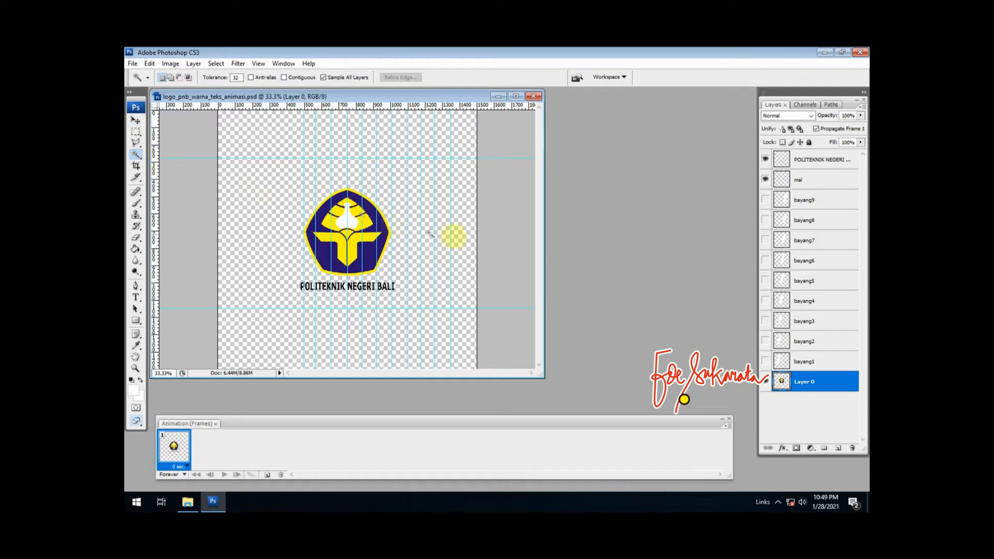
{"action": "left_click", "coordinate": [463, 238]}
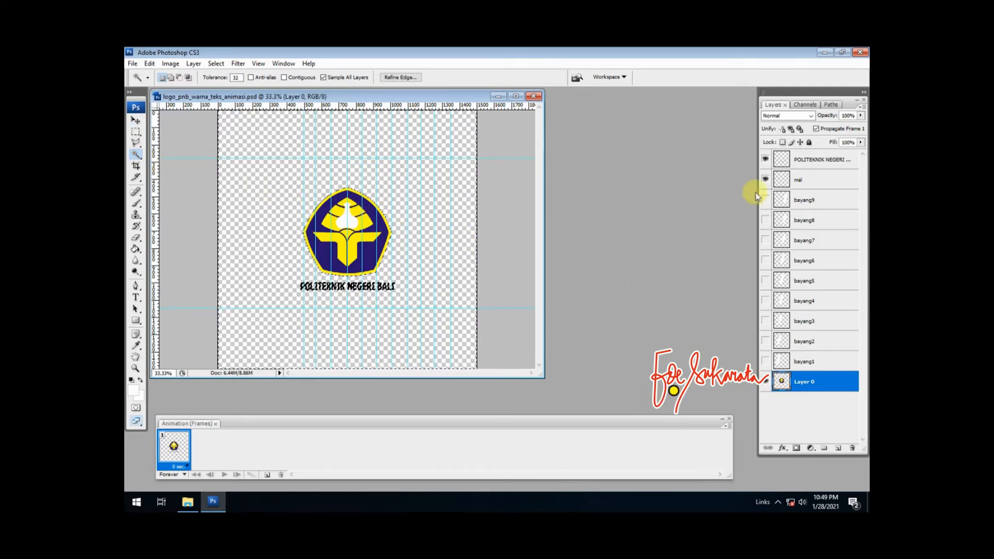
{"action": "left_click", "coordinate": [765, 159]}
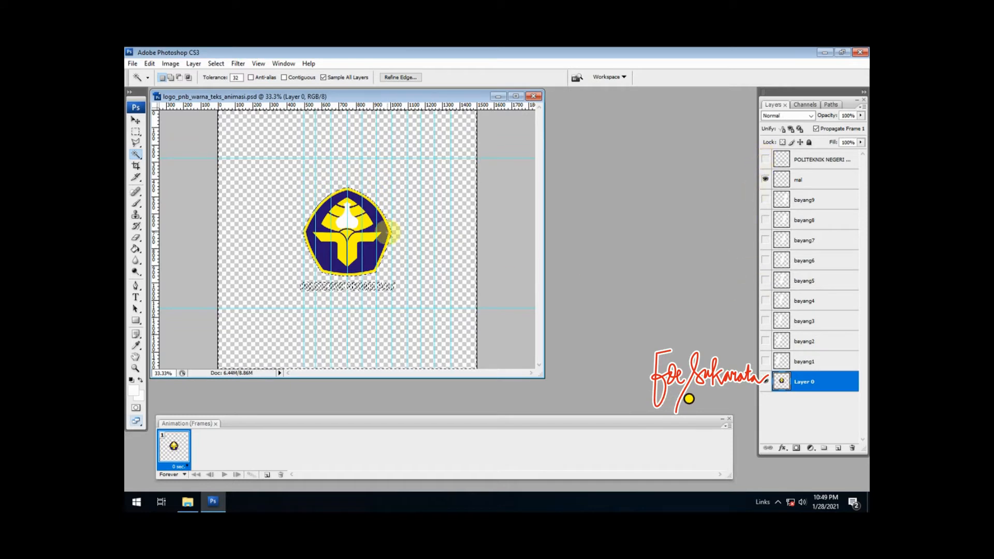
{"action": "left_click", "coordinate": [440, 234]}
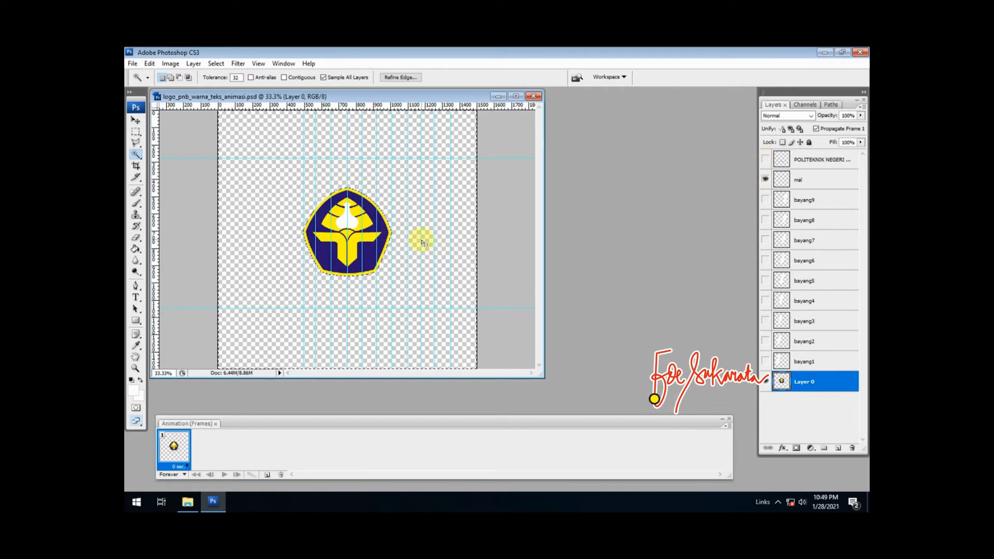
{"action": "left_click", "coordinate": [216, 64]}
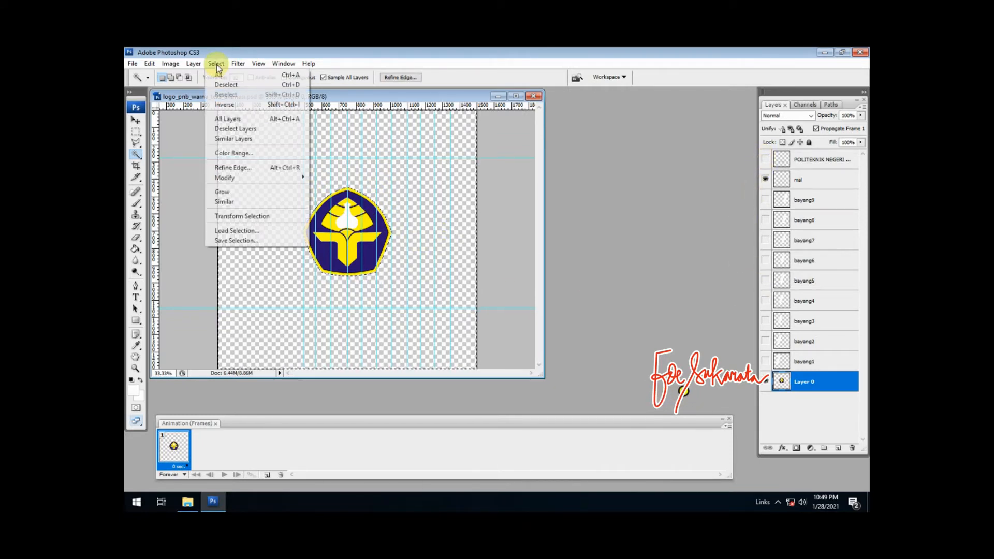
{"action": "left_click", "coordinate": [224, 104]}
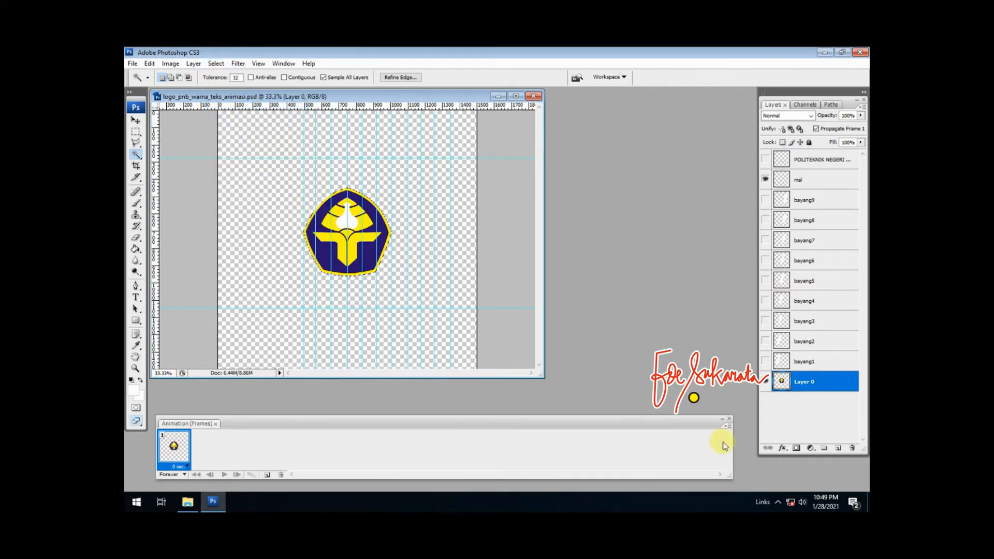
- Fill the emblem-shaped selection on layer mal with blue 0006ff using the Paint Bucket
{"action": "left_click", "coordinate": [813, 185]}
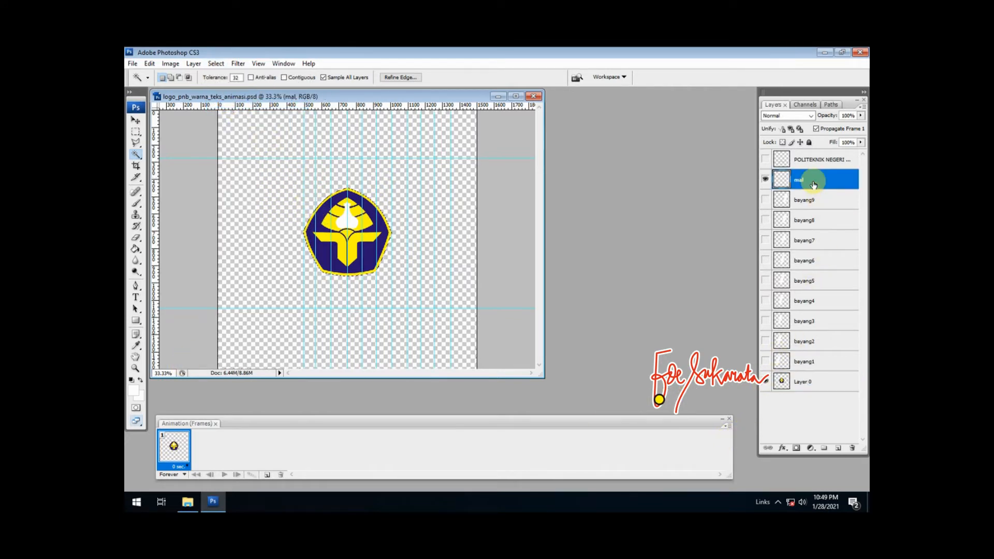
{"action": "left_click", "coordinate": [134, 390]}
{"action": "left_click_drag", "start_coordinate": [462, 328], "coordinate": [492, 277]}
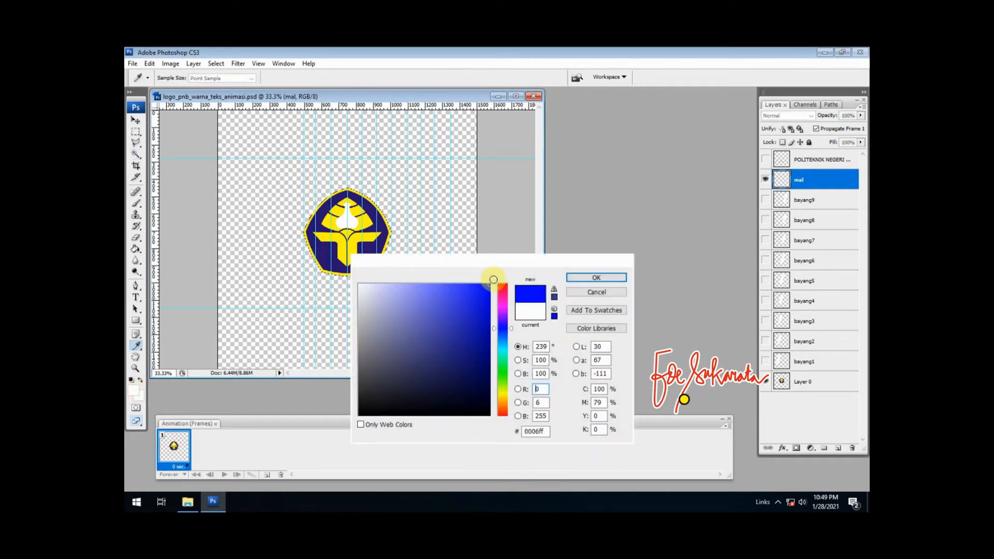
{"action": "left_click", "coordinate": [596, 278]}
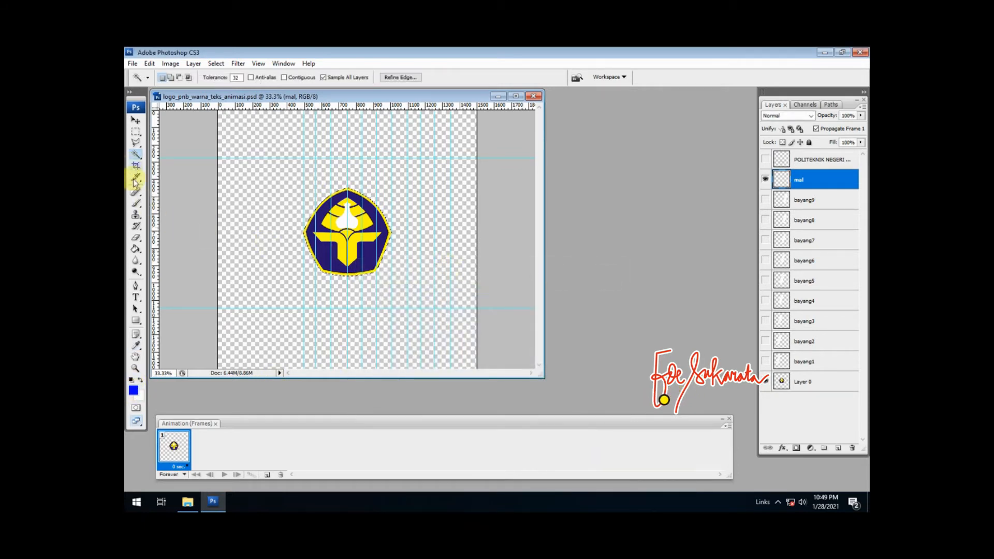
{"action": "left_click", "coordinate": [136, 249]}
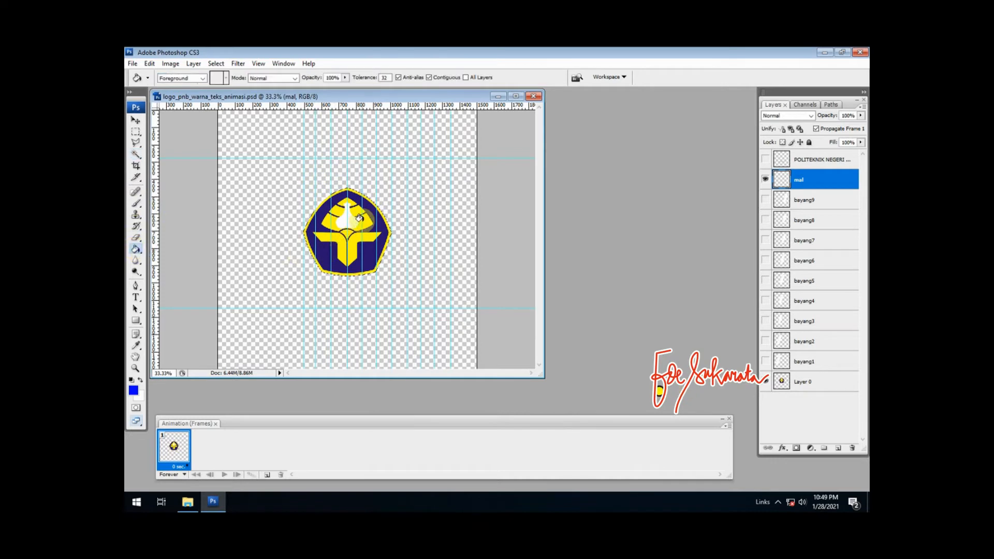
{"action": "left_click", "coordinate": [369, 247]}
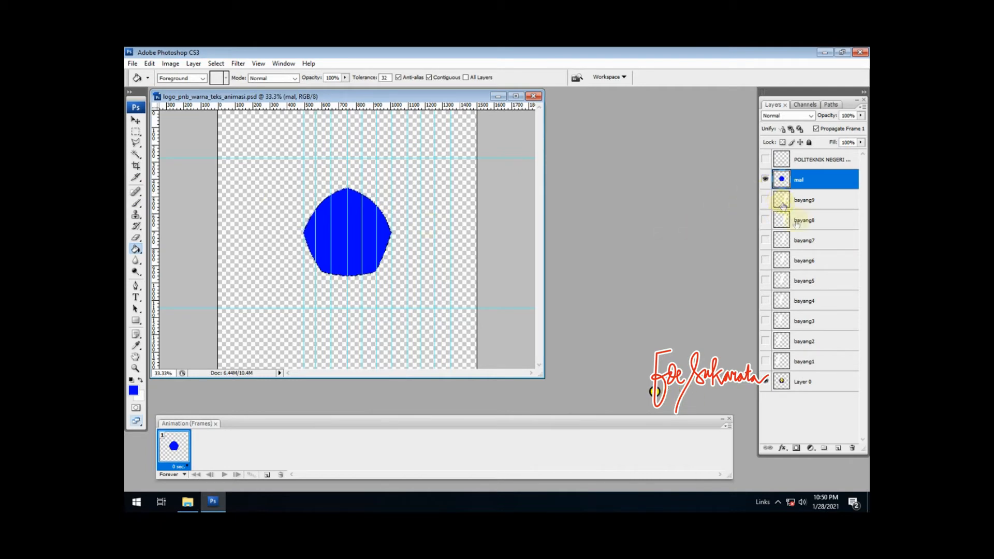
- Show layer bayang1, invert the emblem selection, and delete the parts of its strips outside the emblem
{"action": "left_click", "coordinate": [779, 358]}
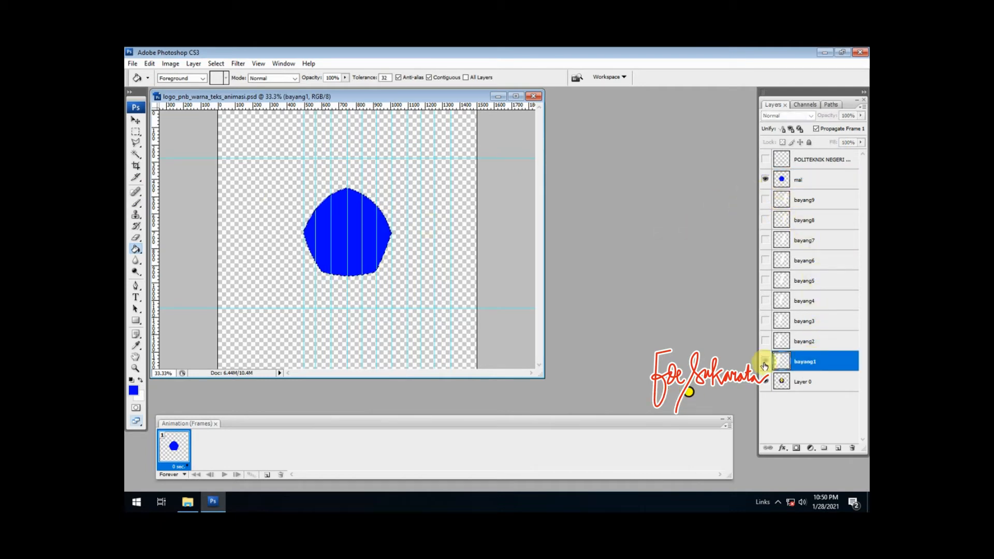
{"action": "left_click", "coordinate": [765, 363]}
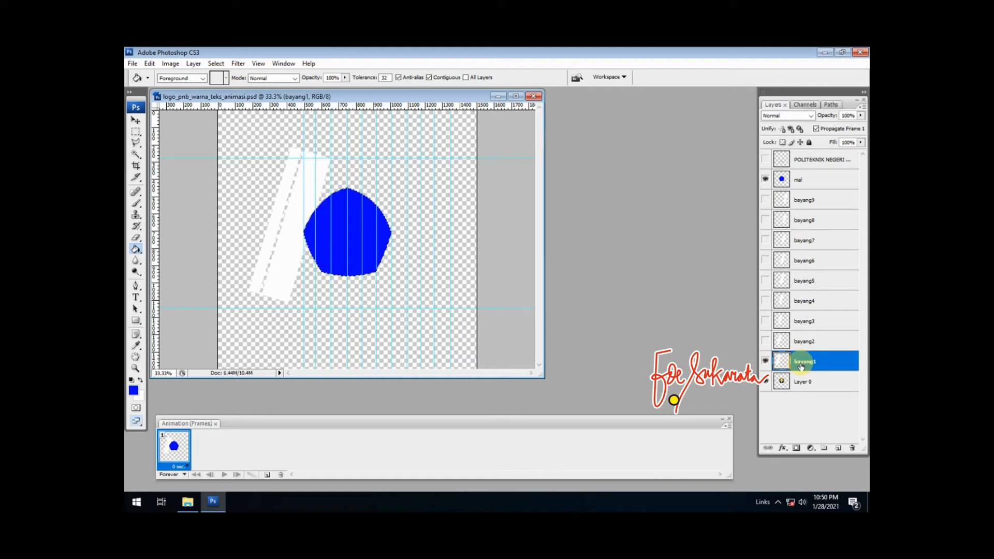
{"action": "left_click", "coordinate": [213, 67]}
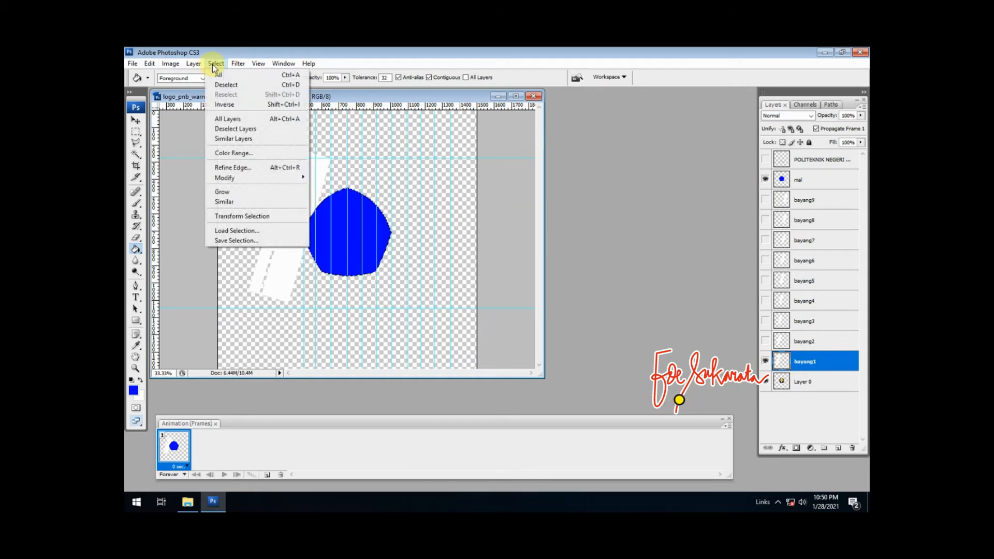
{"action": "left_click", "coordinate": [221, 105]}
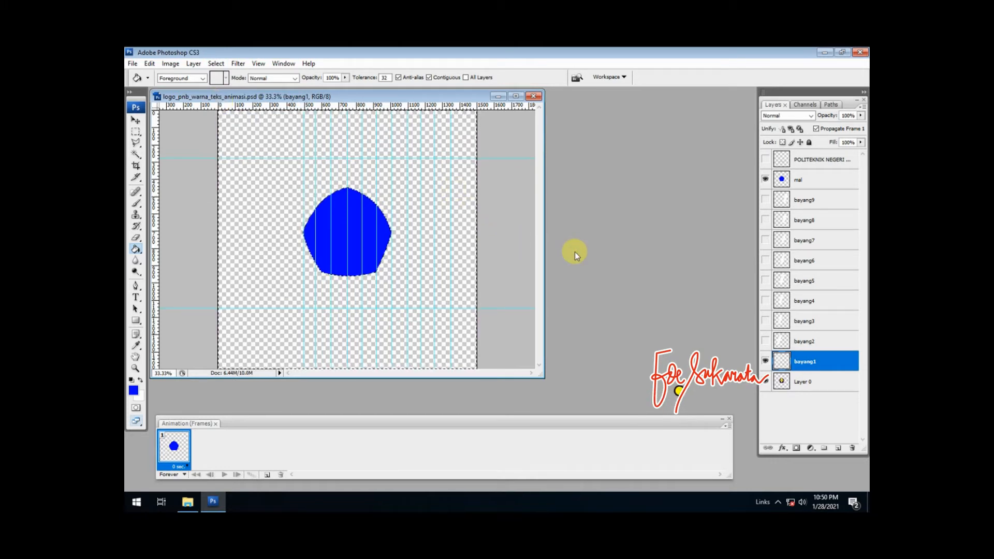
- Show layer bayang2, delete its strip areas outside the emblem, and hide bayang1
{"action": "left_click", "coordinate": [765, 341]}
{"action": "left_click", "coordinate": [803, 342]}
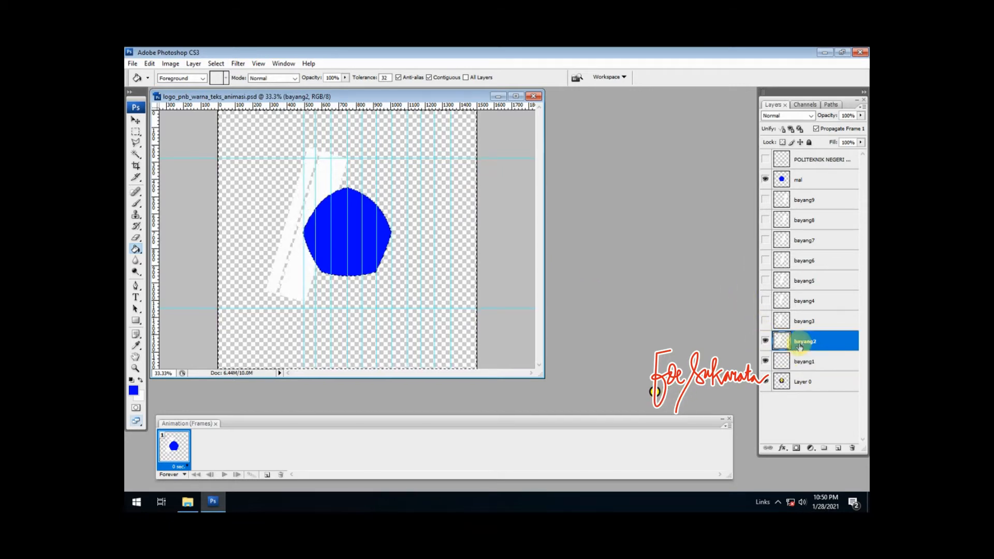
{"action": "left_click", "coordinate": [765, 361]}
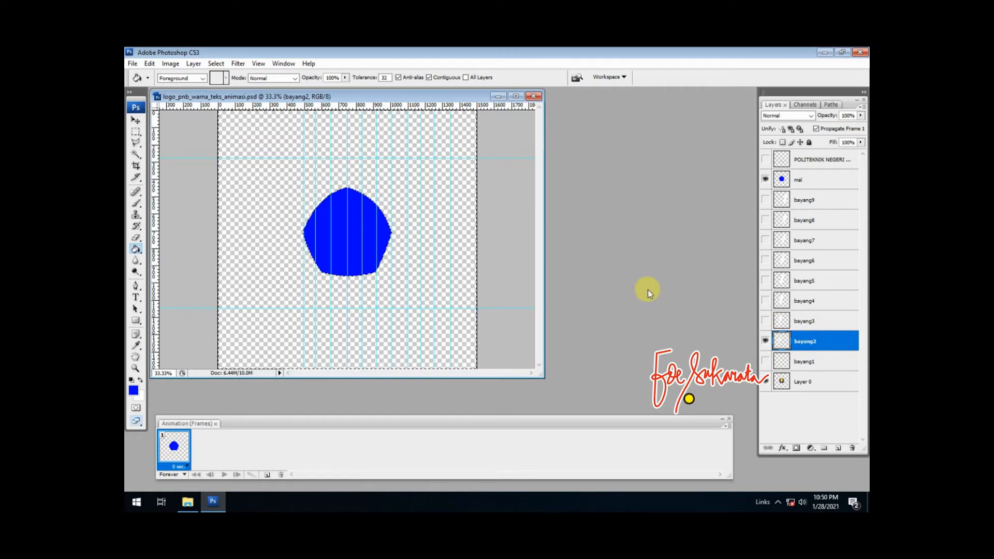
- Show layer bayang3 in place of bayang2 and delete its strip areas outside the emblem
{"action": "left_click", "coordinate": [765, 321]}
{"action": "left_click", "coordinate": [765, 341]}
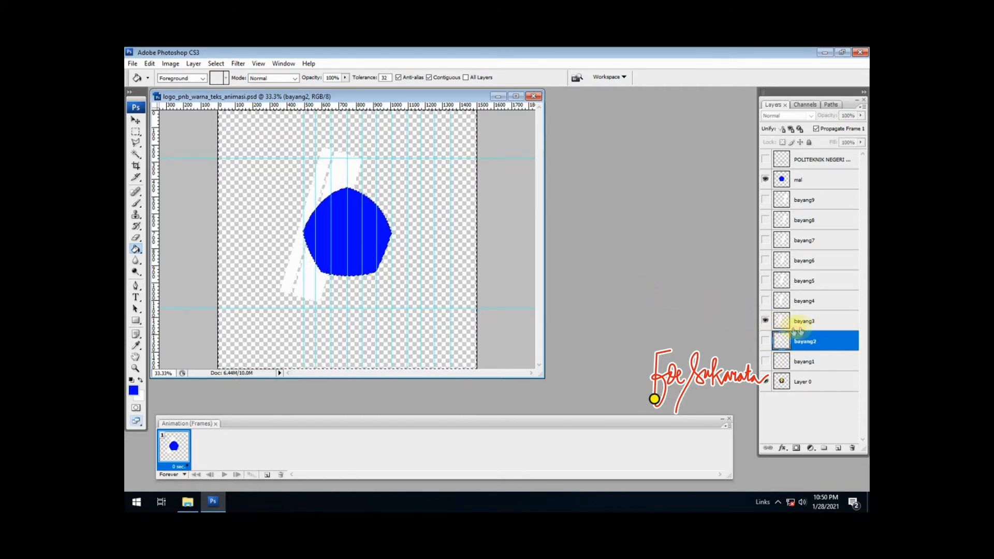
{"action": "left_click", "coordinate": [801, 322]}
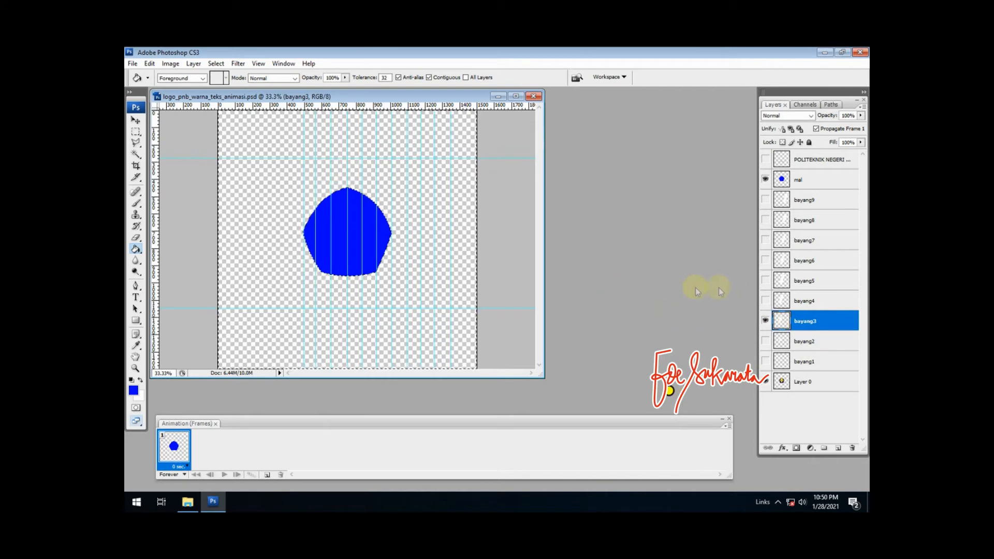
- Show layer bayang4 in place of bayang3 and delete its strip areas outside the emblem
{"action": "left_click", "coordinate": [766, 301]}
{"action": "left_click", "coordinate": [800, 301]}
{"action": "left_click", "coordinate": [765, 321]}
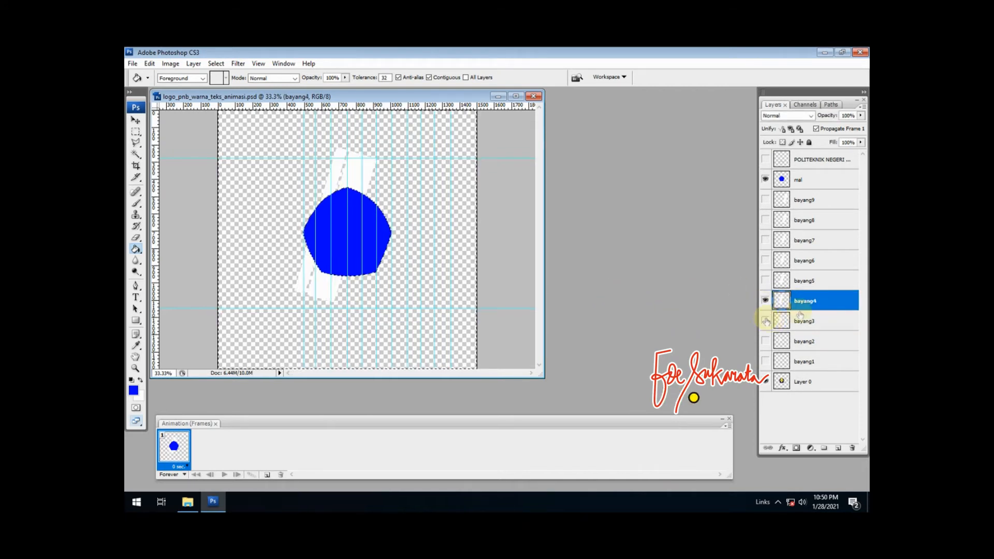
{"action": "left_click", "coordinate": [809, 306]}
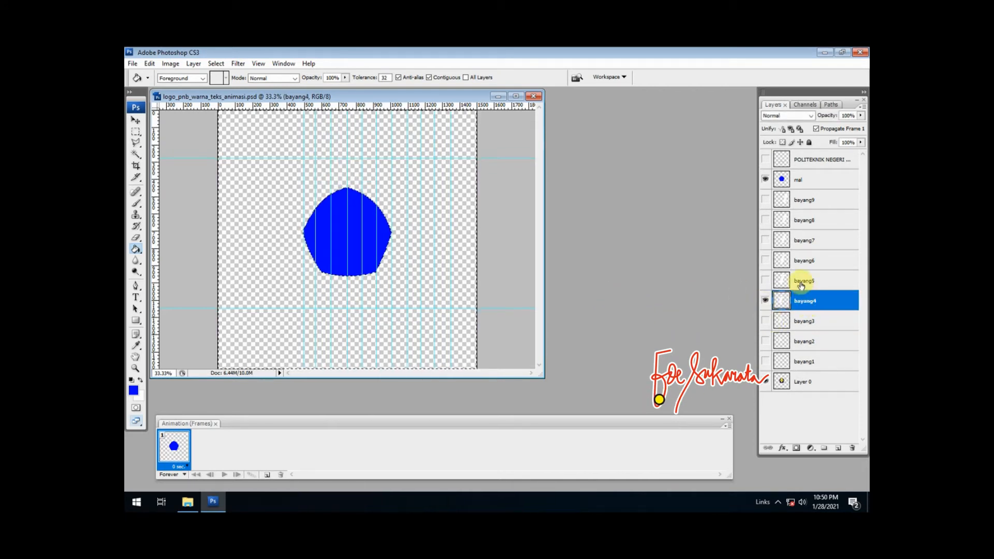
- Show layers bayang5 and bayang6 one at a time and delete the strip areas outside the emblem on each
{"action": "left_click", "coordinate": [765, 282]}
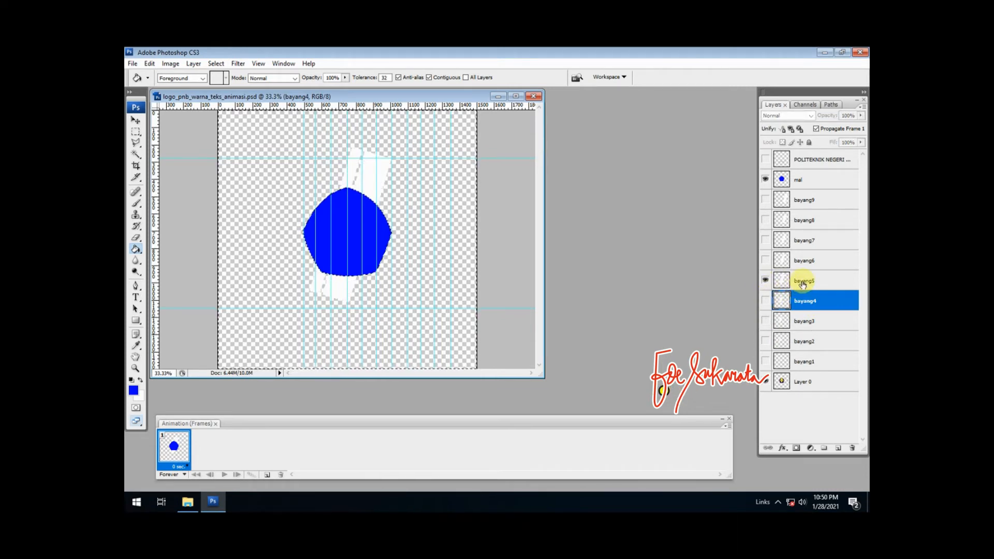
{"action": "left_click", "coordinate": [772, 280]}
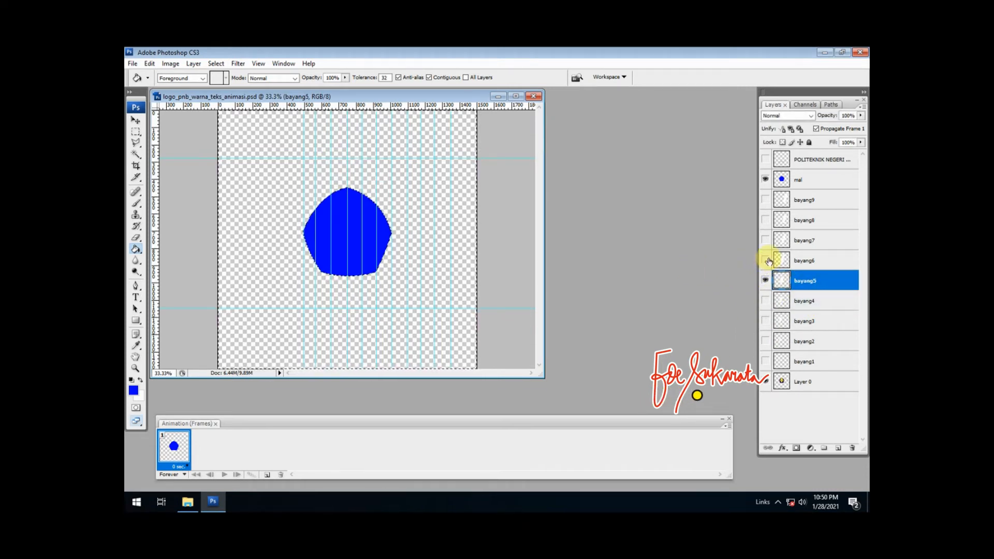
{"action": "left_click", "coordinate": [765, 280]}
{"action": "left_click", "coordinate": [792, 261]}
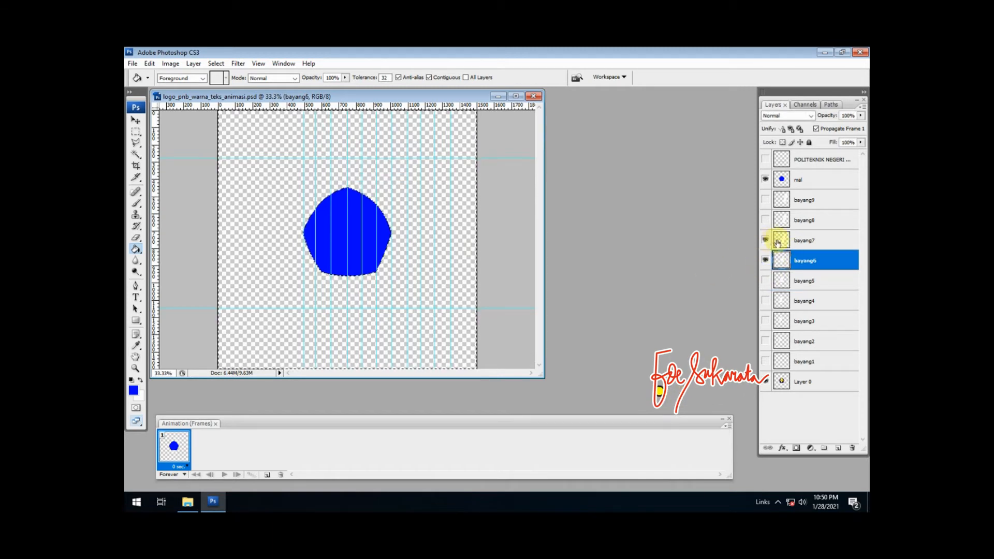
- Trim the strips on layers bayang7 and bayang8 to the emblem's shape, showing only one of these layers at a time
{"action": "left_click", "coordinate": [778, 242]}
{"action": "left_click", "coordinate": [765, 259]}
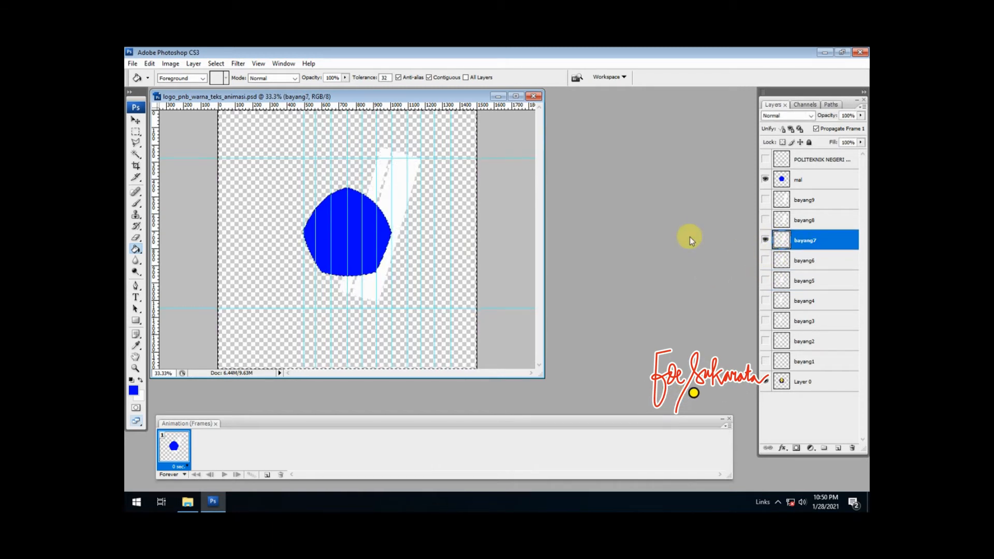
{"action": "left_click", "coordinate": [801, 223]}
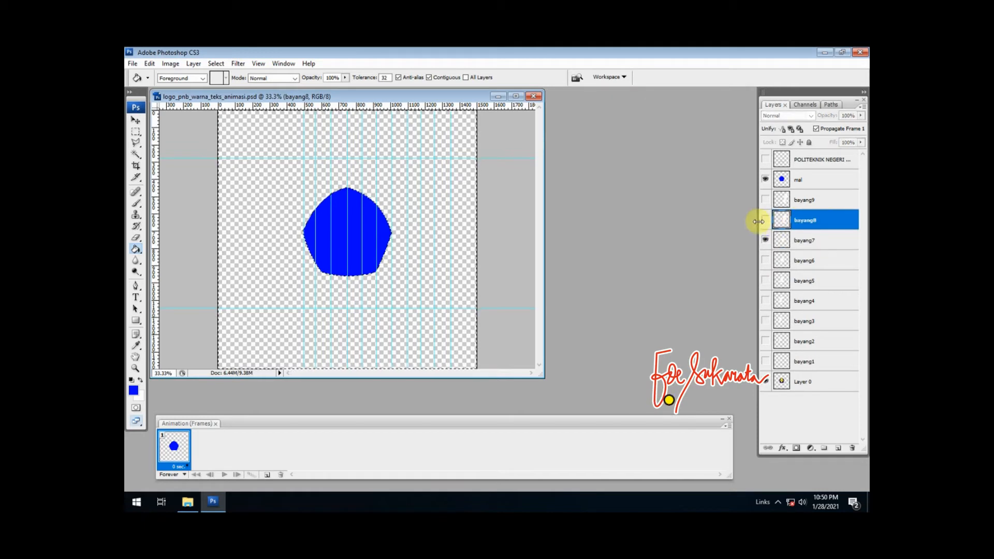
{"action": "left_click", "coordinate": [765, 219]}
{"action": "left_click", "coordinate": [765, 239]}
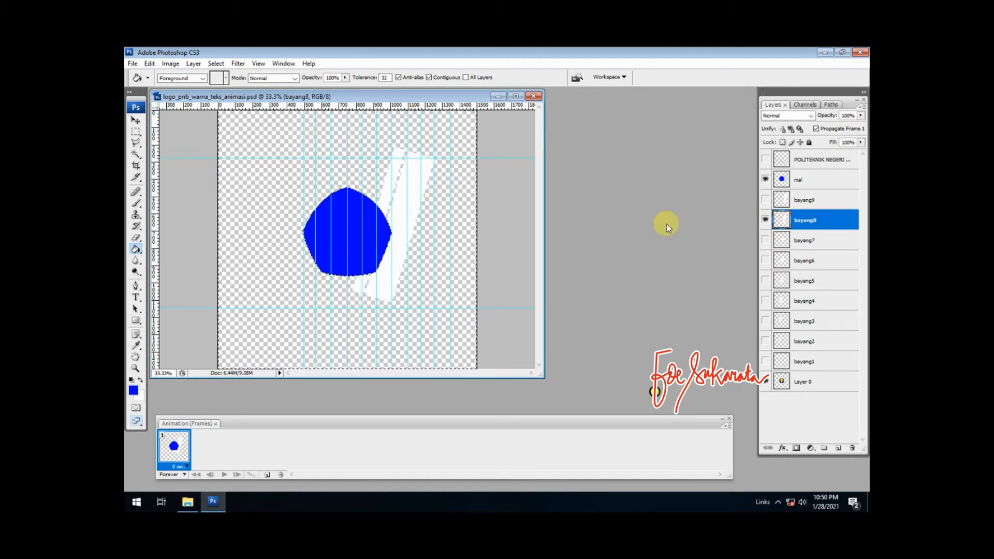
- Show layer bayang9 in place of bayang8 and delete its strip areas outside the emblem
{"action": "left_click", "coordinate": [766, 199]}
{"action": "left_click", "coordinate": [803, 202]}
{"action": "left_click", "coordinate": [766, 218]}
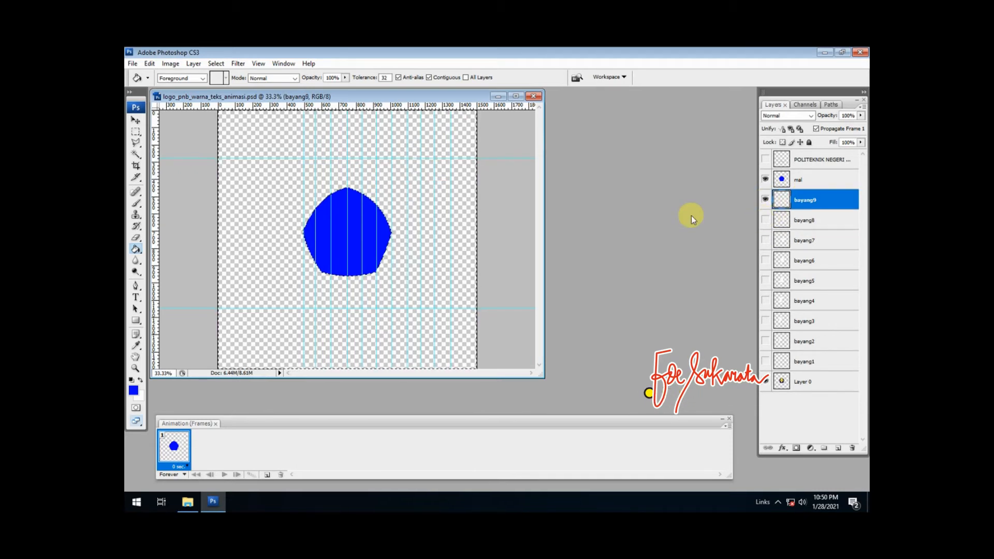
- Hide layers mal and bayang9, clear the selection, and make Layer 0 the active layer
{"action": "left_click", "coordinate": [765, 180]}
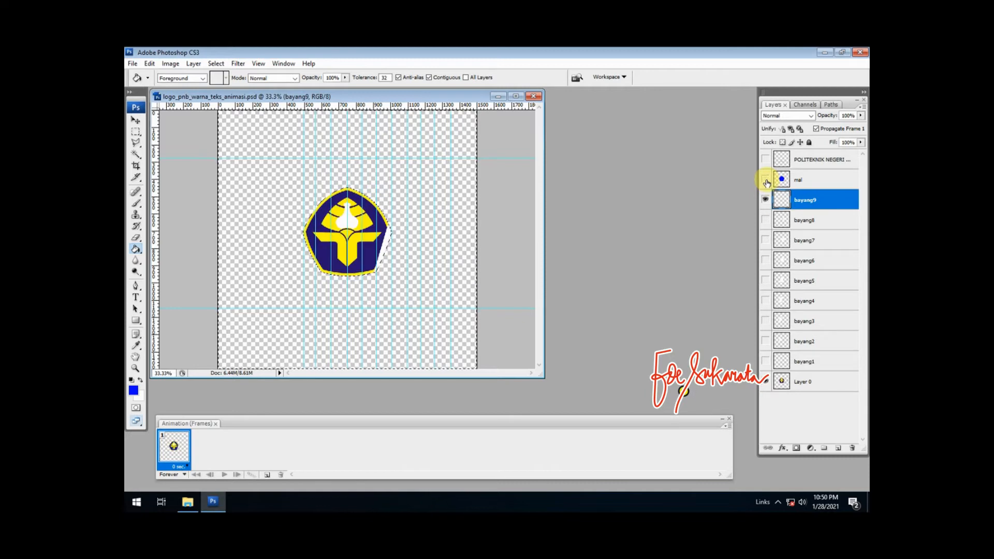
{"action": "left_click", "coordinate": [766, 198]}
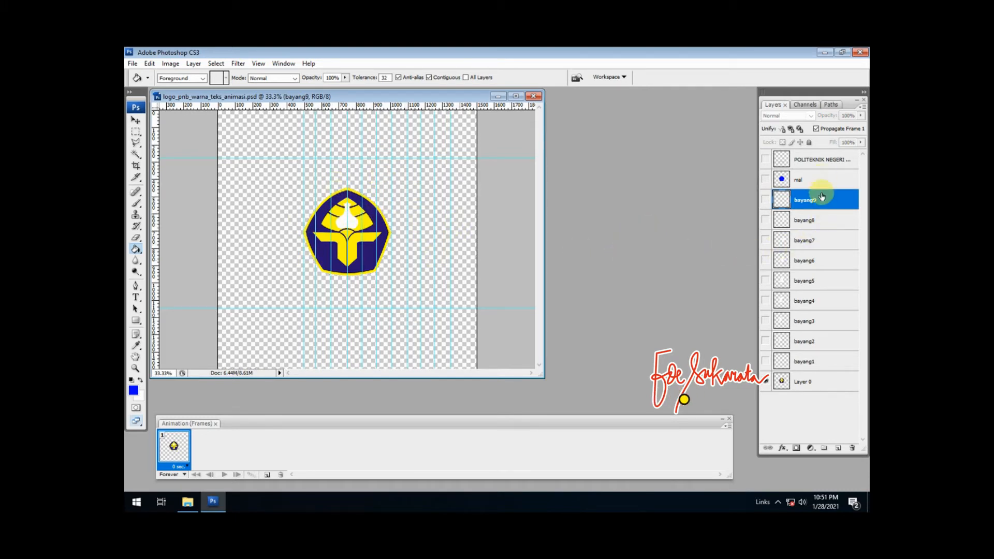
{"action": "left_click", "coordinate": [803, 382]}
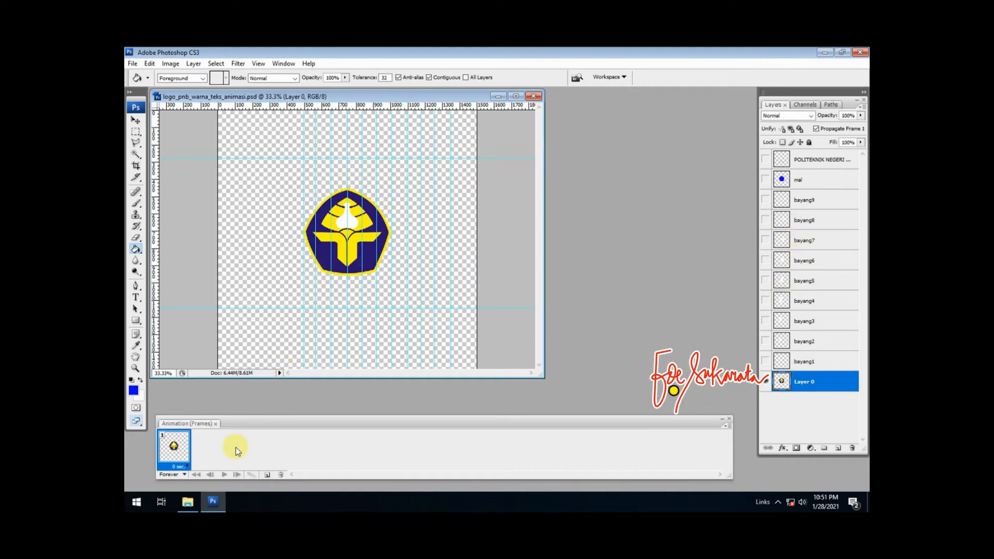
- Add animation frame 2 with bayang1 visible over the logo and frame 3 with only bayang2 visible over it
{"action": "left_click", "coordinate": [267, 475]}
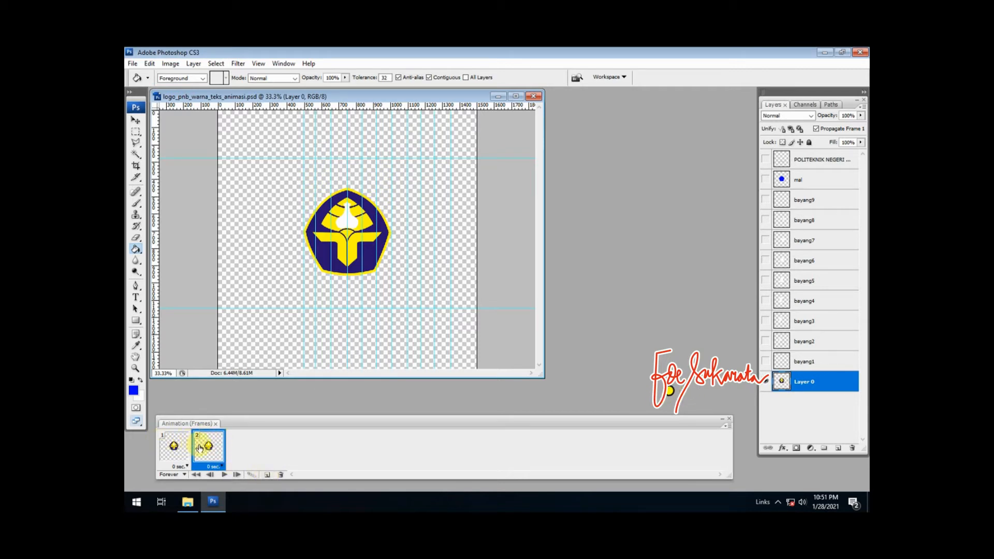
{"action": "left_click", "coordinate": [766, 361]}
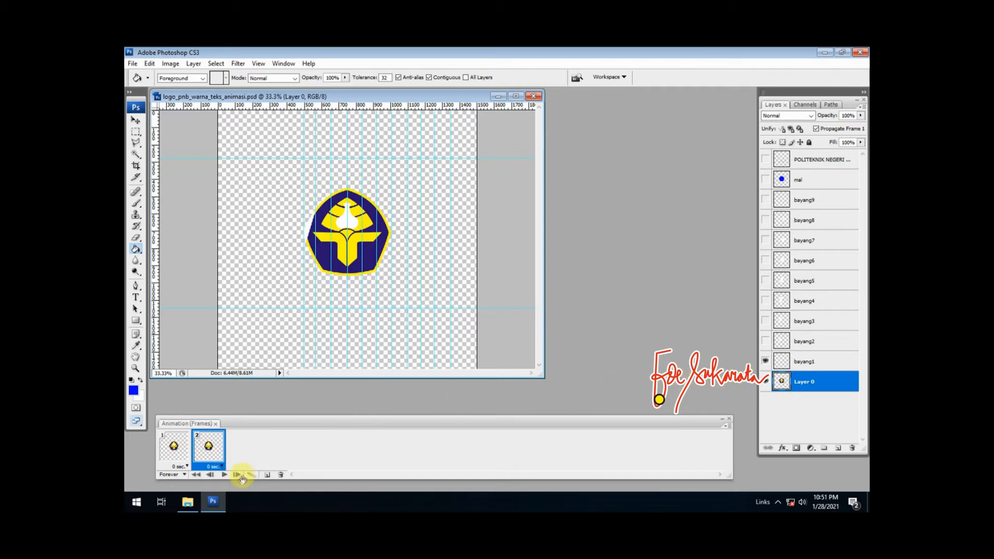
{"action": "left_click", "coordinate": [266, 475]}
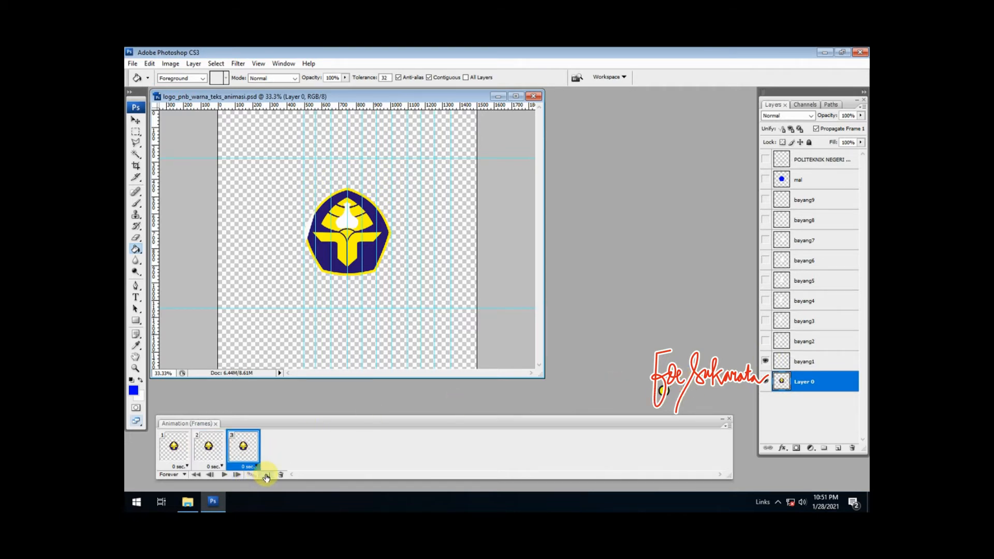
{"action": "left_click", "coordinate": [765, 341]}
{"action": "left_click", "coordinate": [765, 362]}
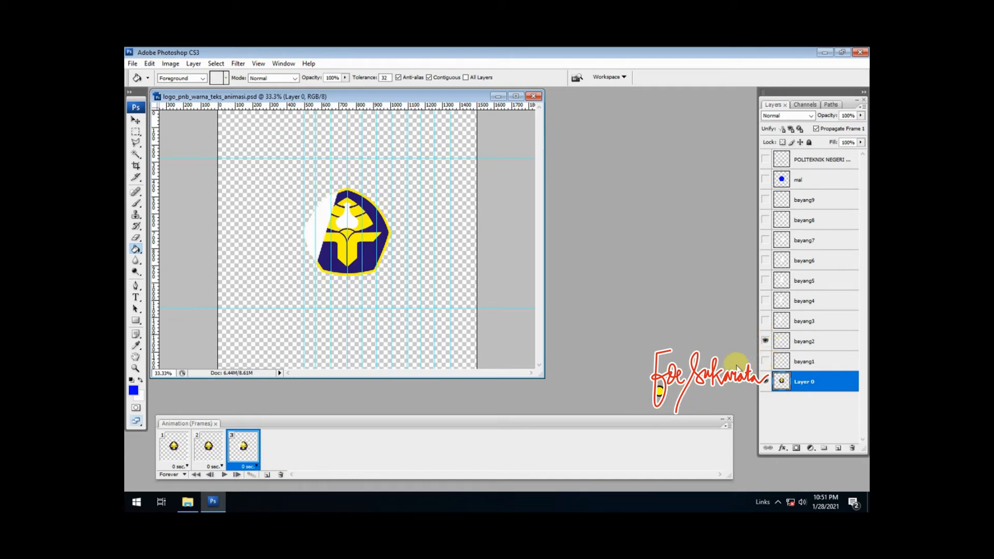
- Add frame 4 showing bayang3 instead of bayang2, and frame 5 showing bayang4 instead of bayang3
{"action": "left_click", "coordinate": [268, 474]}
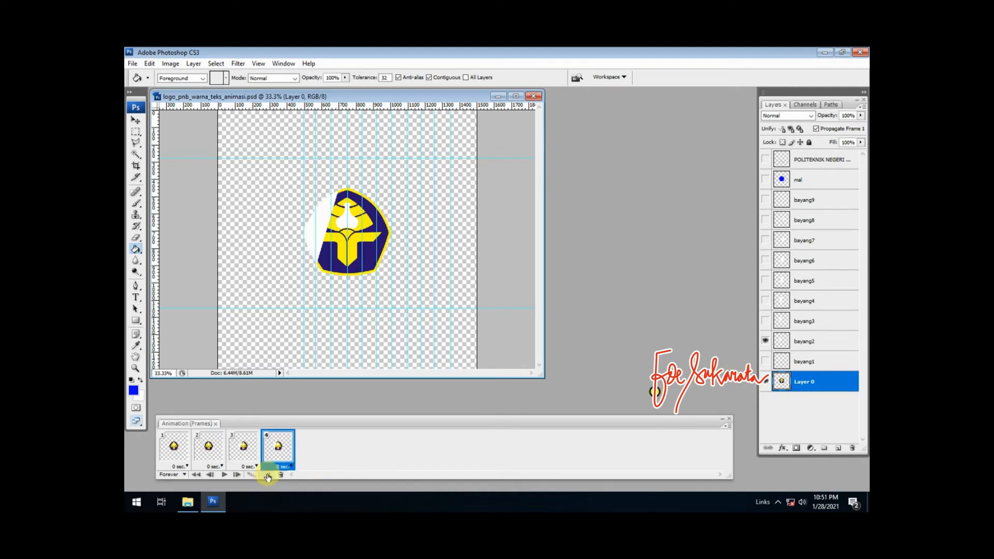
{"action": "left_click", "coordinate": [765, 321]}
{"action": "left_click", "coordinate": [766, 342]}
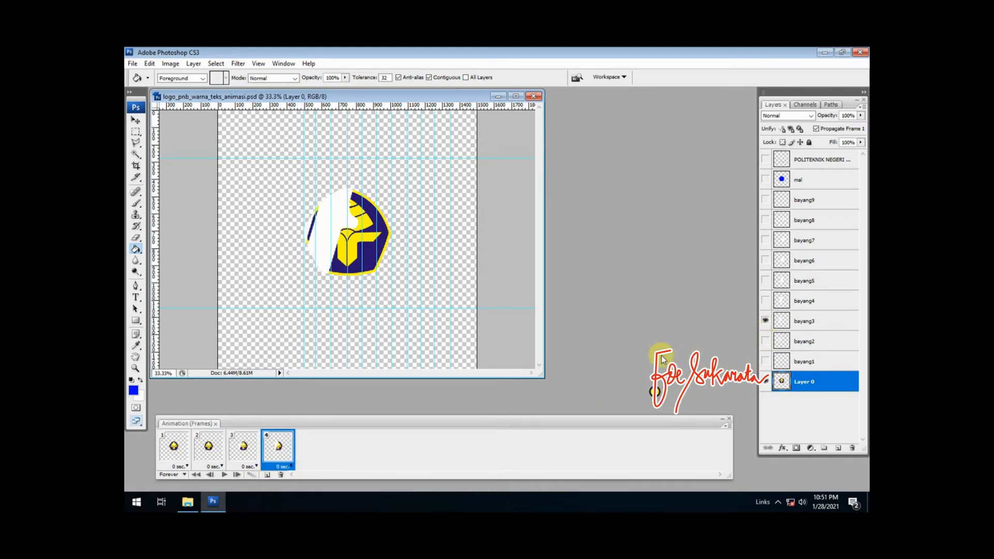
{"action": "left_click", "coordinate": [267, 475]}
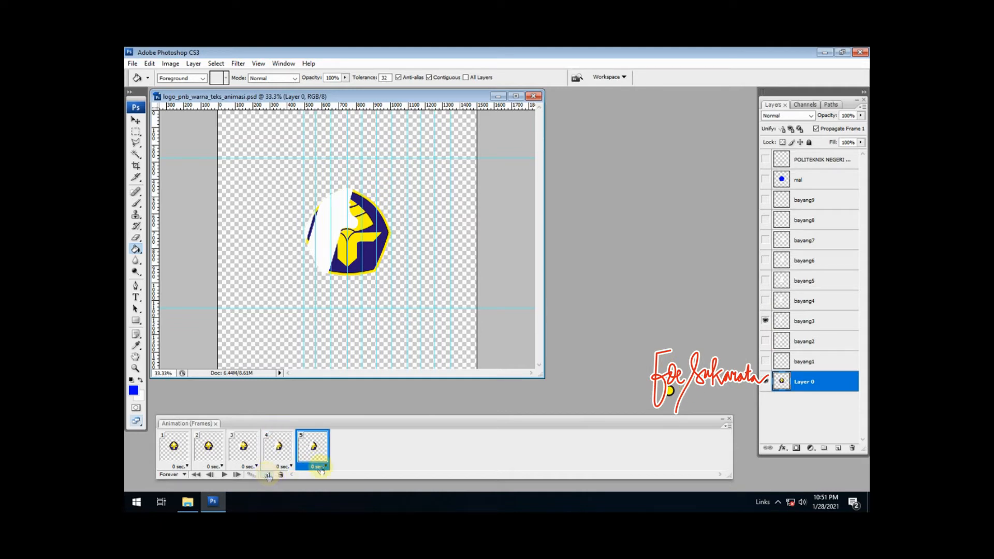
{"action": "left_click", "coordinate": [765, 302]}
{"action": "left_click", "coordinate": [766, 321]}
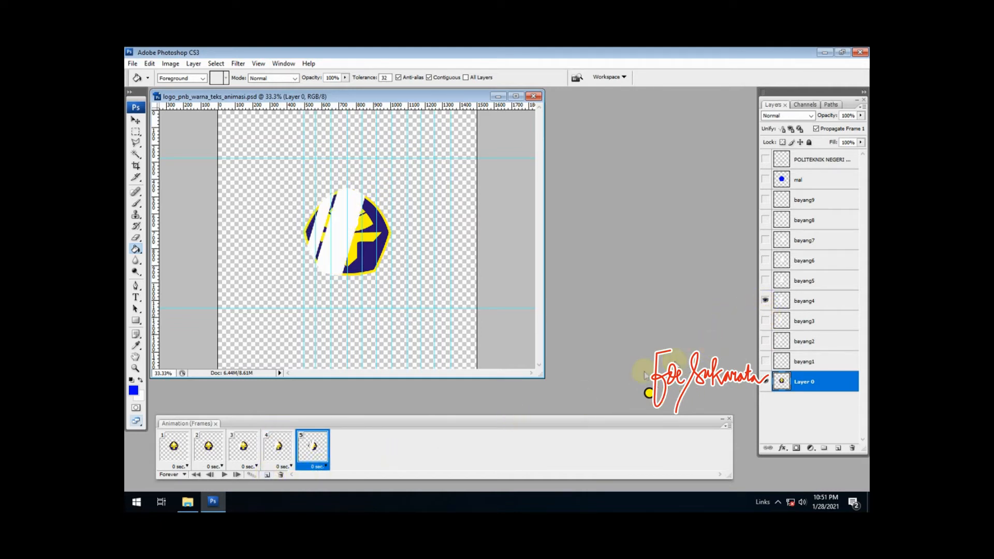
- Add frame 6 showing bayang5 instead of bayang4, and frame 7 showing bayang6 instead of bayang5
{"action": "left_click", "coordinate": [267, 475]}
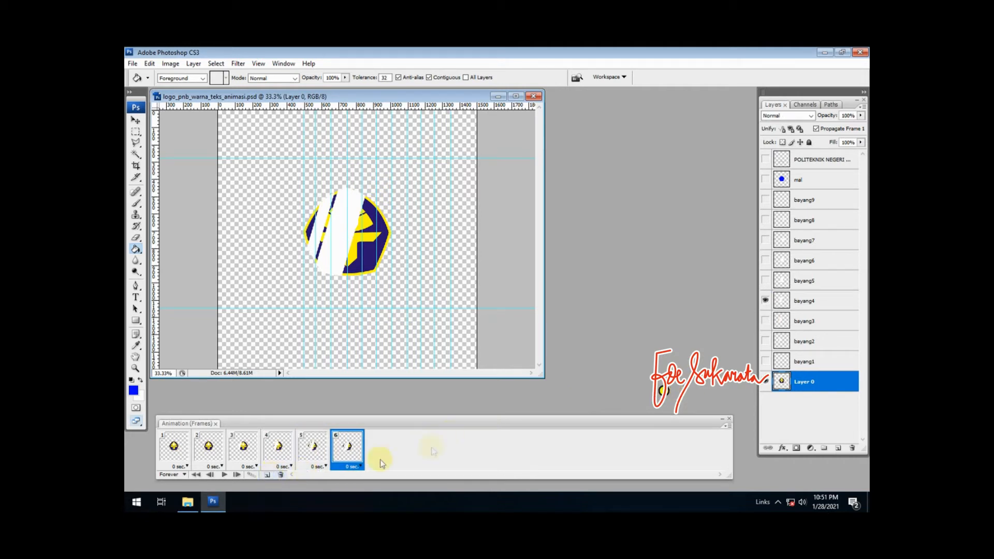
{"action": "left_click", "coordinate": [766, 280]}
{"action": "left_click", "coordinate": [765, 301]}
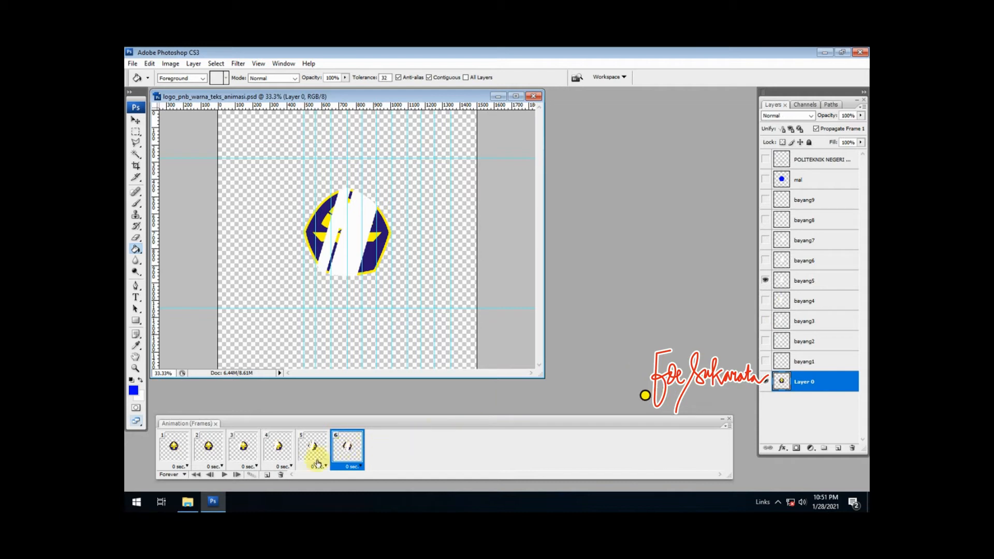
{"action": "left_click", "coordinate": [268, 475]}
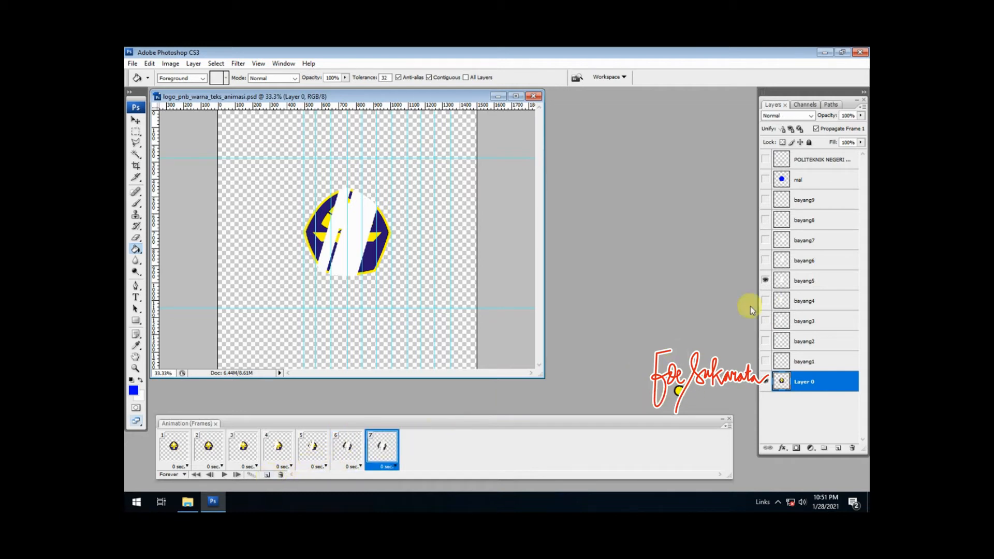
{"action": "left_click", "coordinate": [765, 261]}
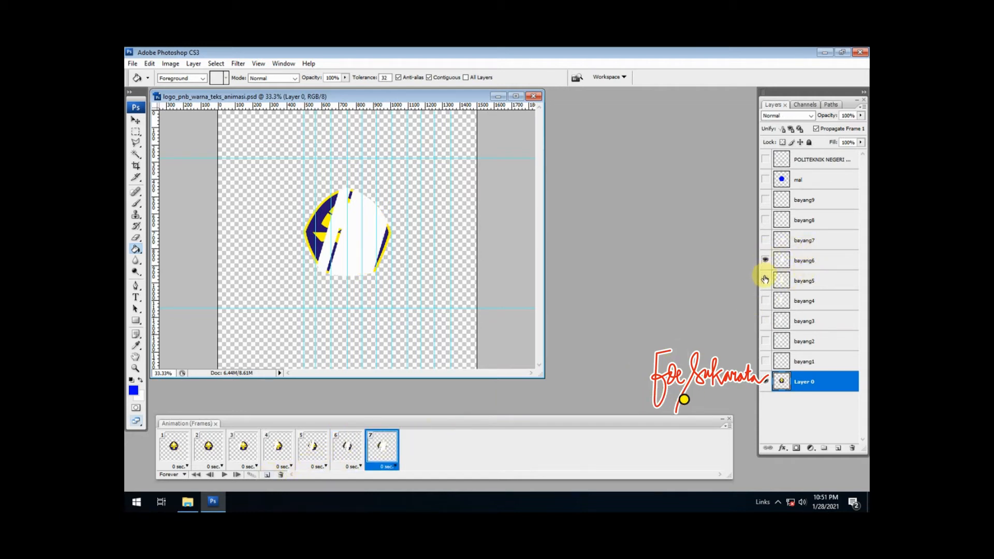
{"action": "left_click", "coordinate": [765, 280]}
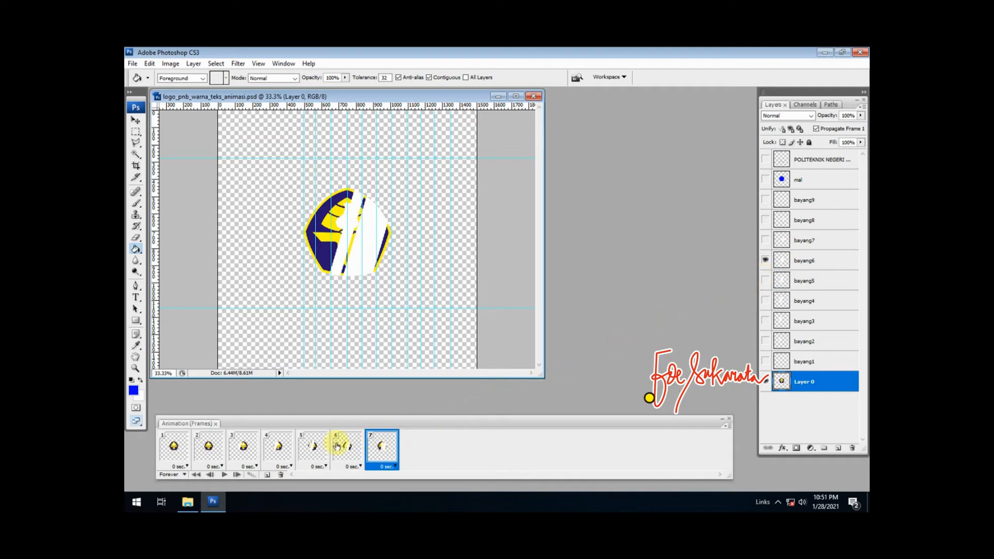
- Add frame 8 showing bayang7 instead of bayang6, and frame 9 showing bayang8 instead of bayang7
{"action": "left_click", "coordinate": [267, 474]}
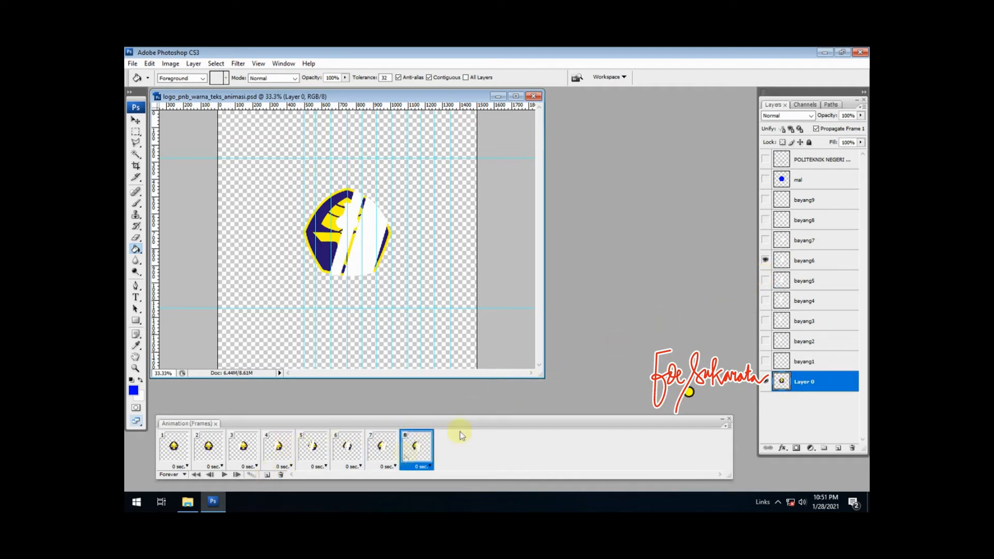
{"action": "left_click", "coordinate": [765, 240]}
{"action": "left_click", "coordinate": [765, 260]}
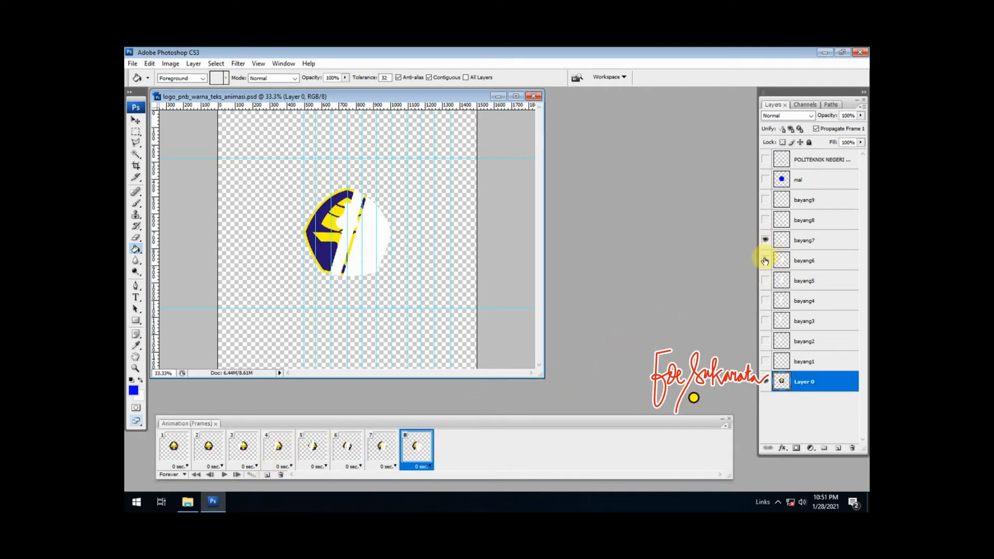
{"action": "left_click", "coordinate": [267, 474]}
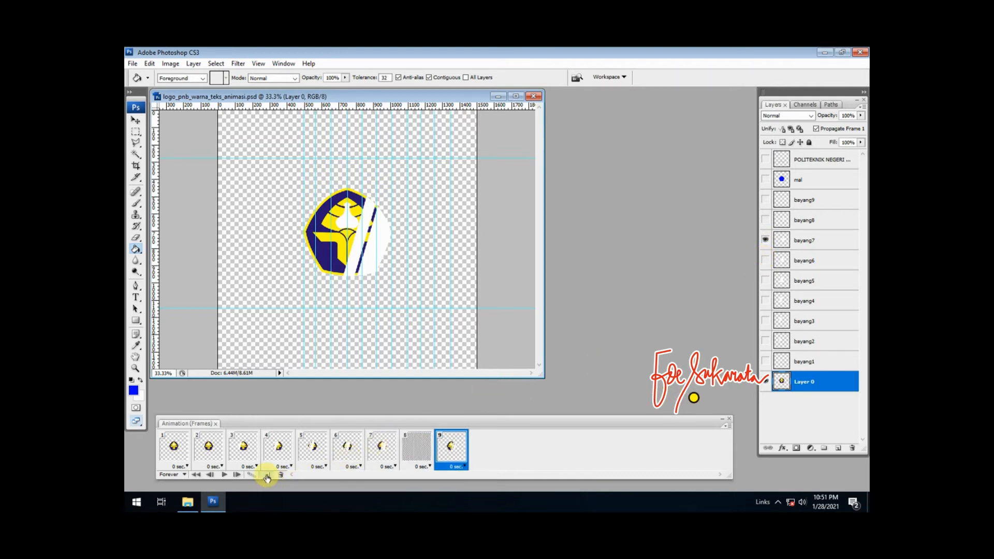
{"action": "left_click", "coordinate": [765, 220]}
{"action": "left_click", "coordinate": [765, 240]}
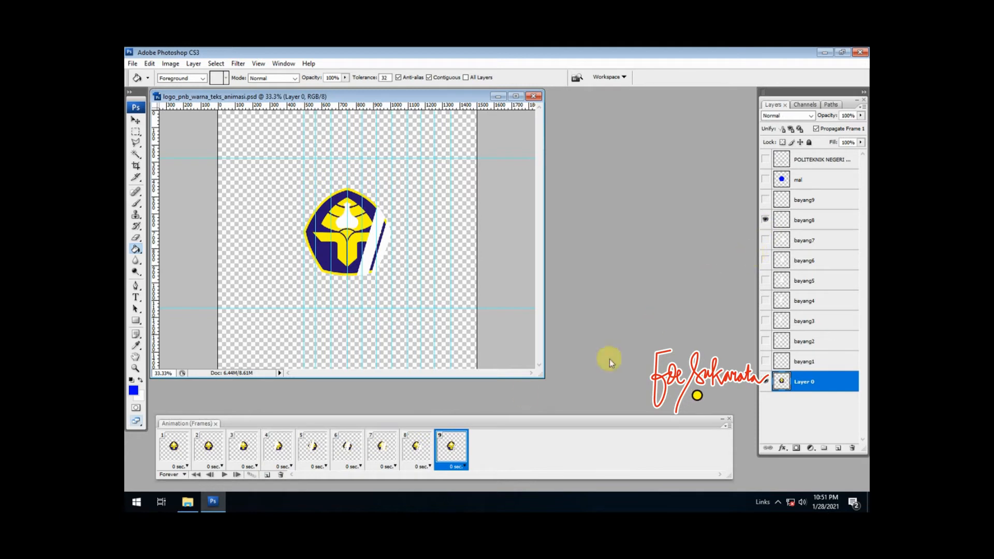
- Add frame 10 showing bayang9 instead of bayang8, and frame 11 showing only the logo without any highlight layer
{"action": "left_click", "coordinate": [267, 475]}
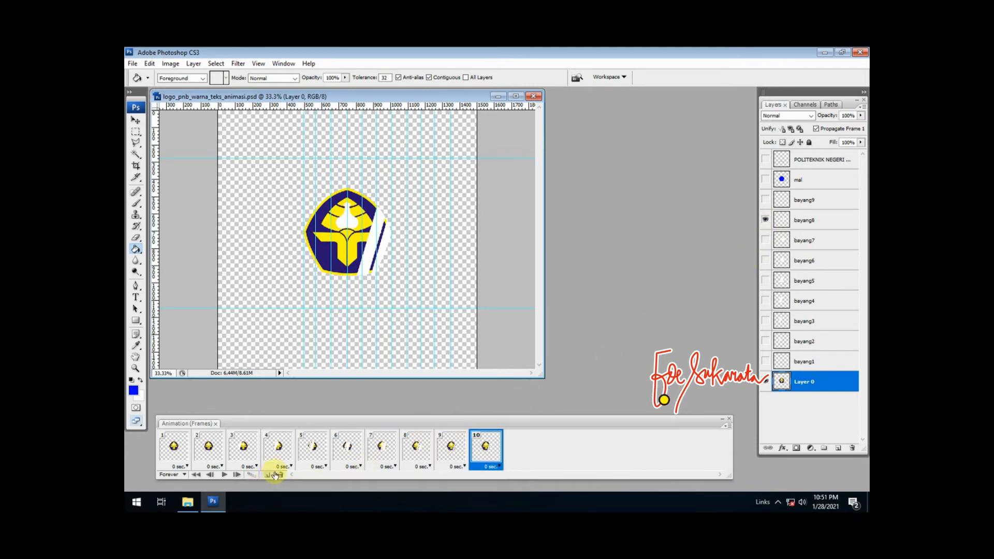
{"action": "left_click", "coordinate": [765, 200]}
{"action": "left_click", "coordinate": [765, 220]}
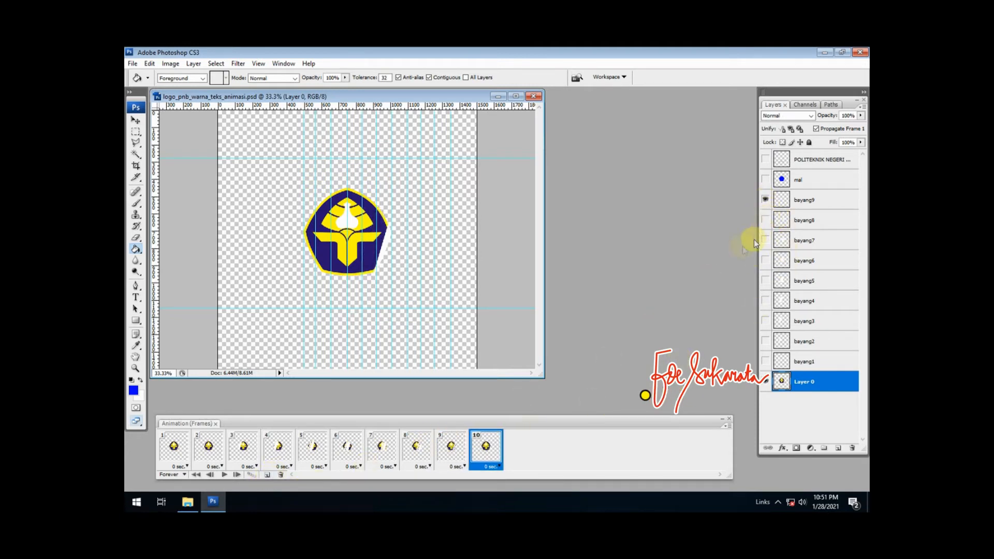
{"action": "left_click", "coordinate": [267, 477]}
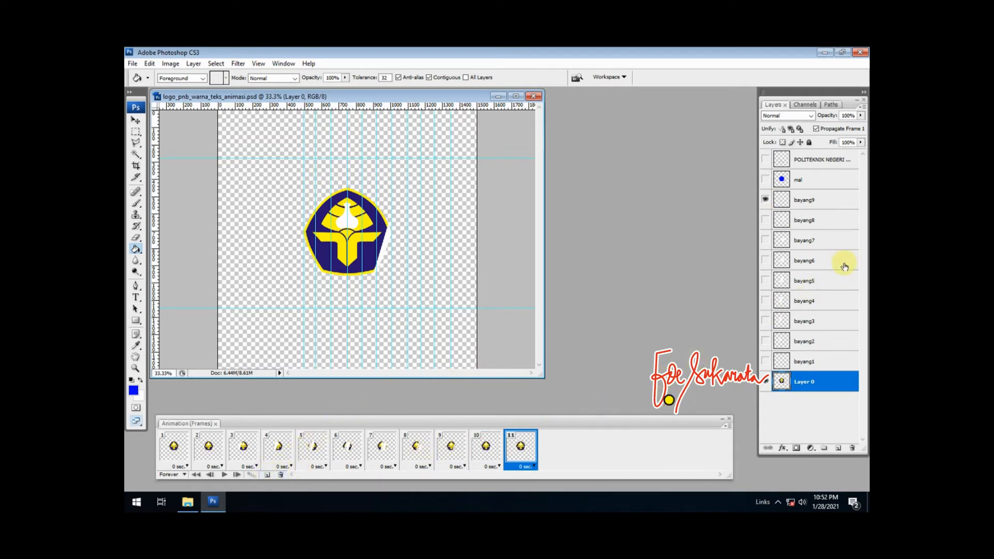
{"action": "left_click", "coordinate": [766, 200]}
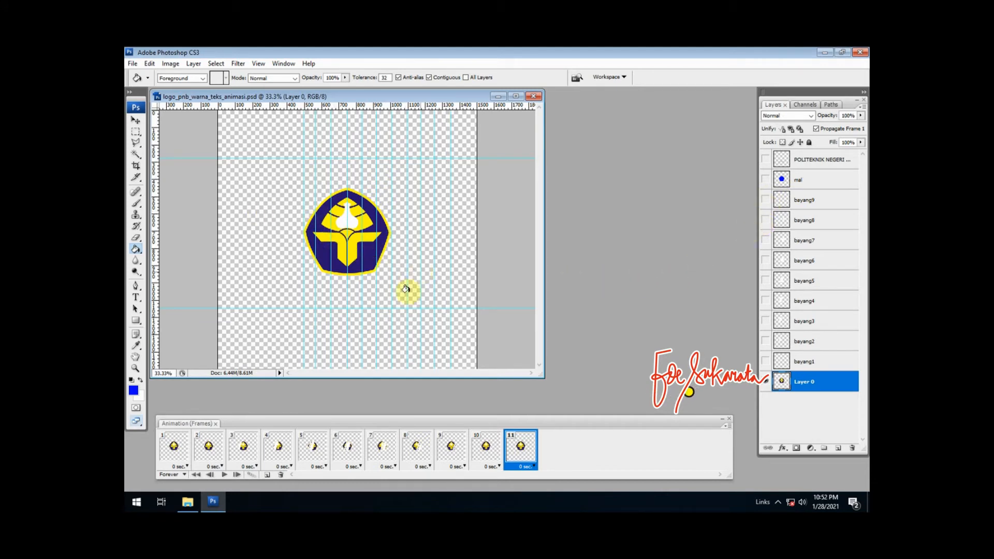
- Play the frame animation to preview the light sweep across the emblem, and stop it
{"action": "left_click", "coordinate": [224, 475]}
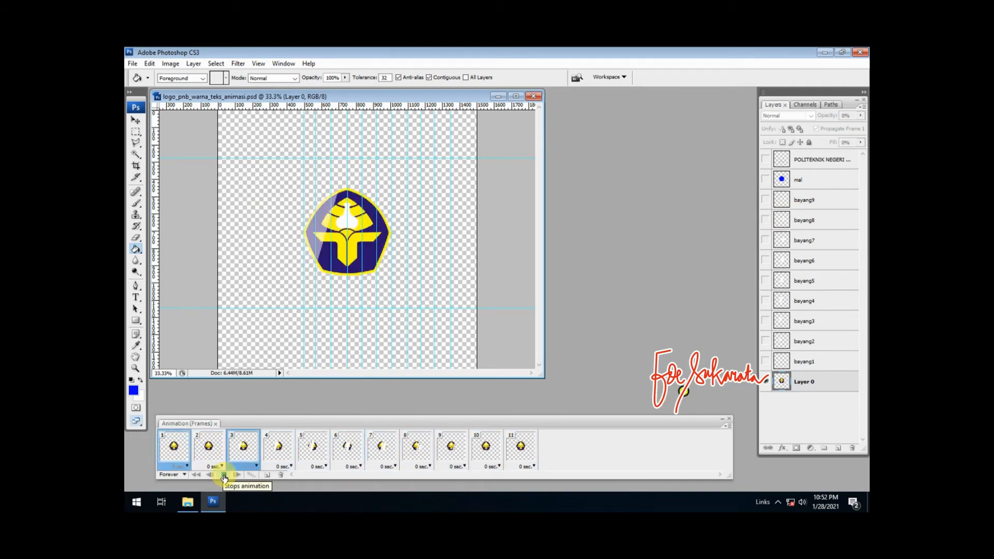
{"action": "left_click", "coordinate": [224, 476]}
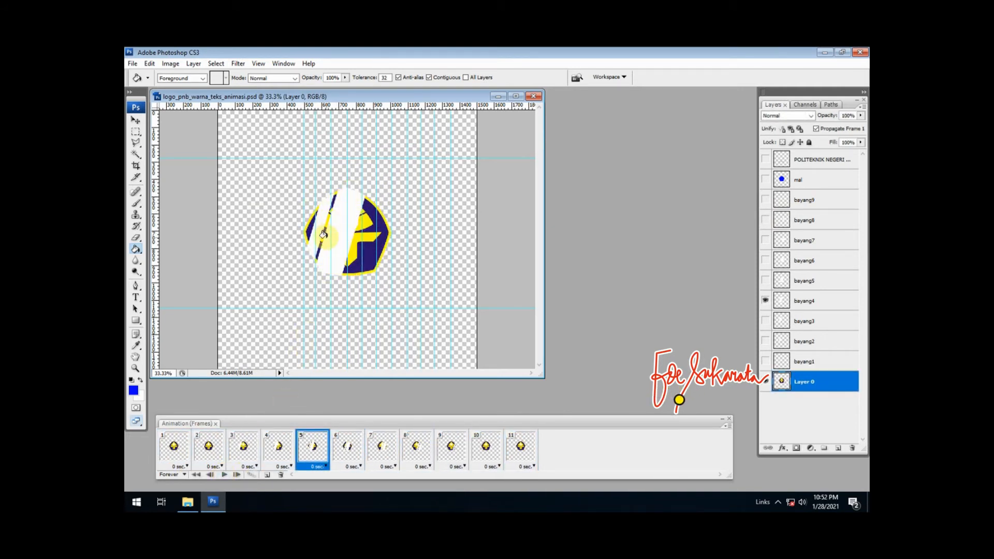
- Set the opacity of bayang1 in frame 2 and of bayang2 in frame 3 to 50%
{"action": "left_click", "coordinate": [173, 447]}
{"action": "left_click", "coordinate": [206, 442]}
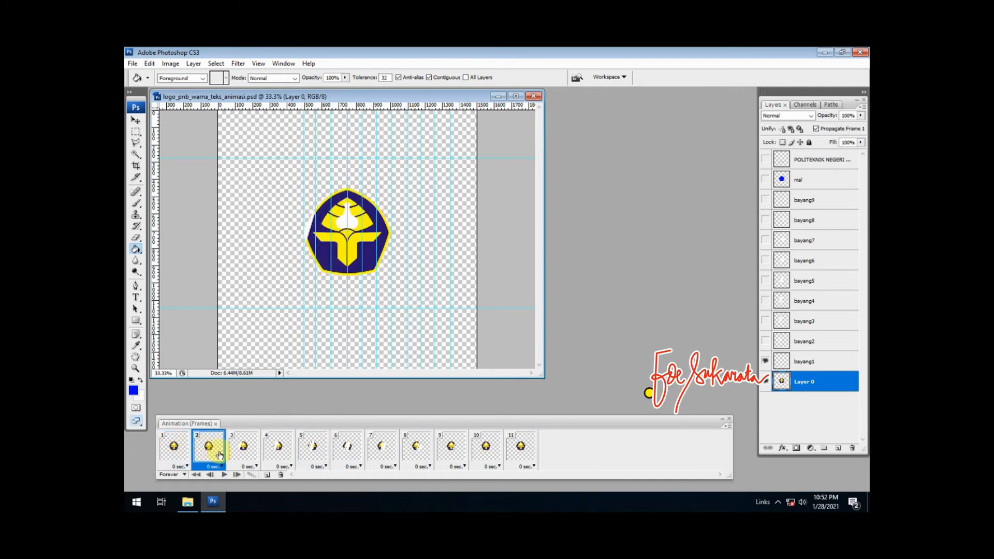
{"action": "left_click", "coordinate": [808, 362]}
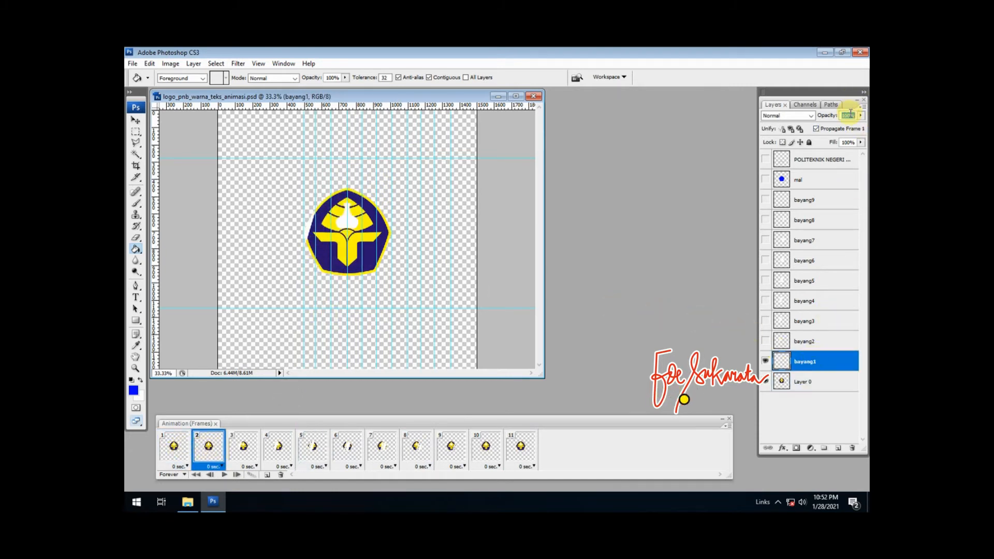
{"action": "type", "text": "50"}
{"action": "left_click", "coordinate": [240, 448]}
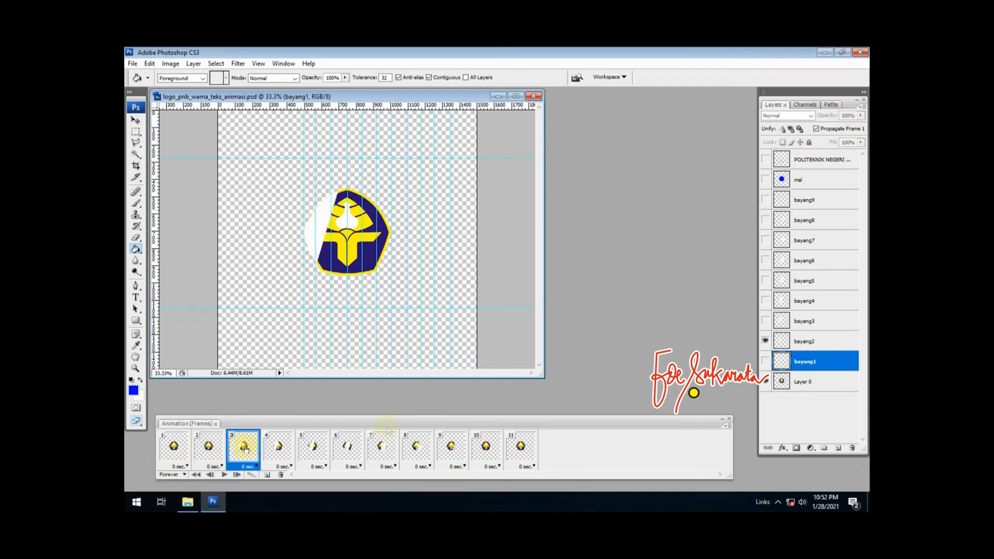
{"action": "left_click", "coordinate": [818, 340]}
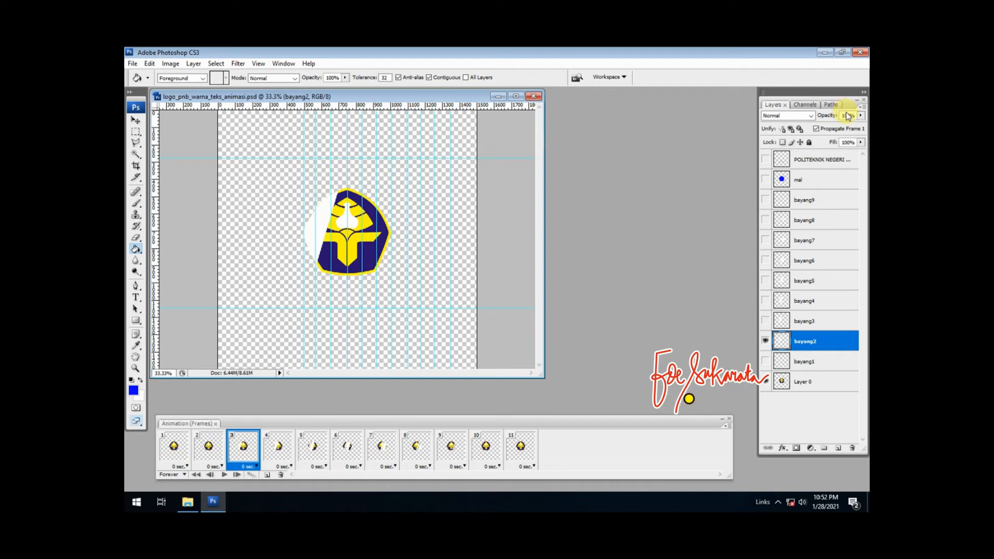
{"action": "type", "text": "50"}
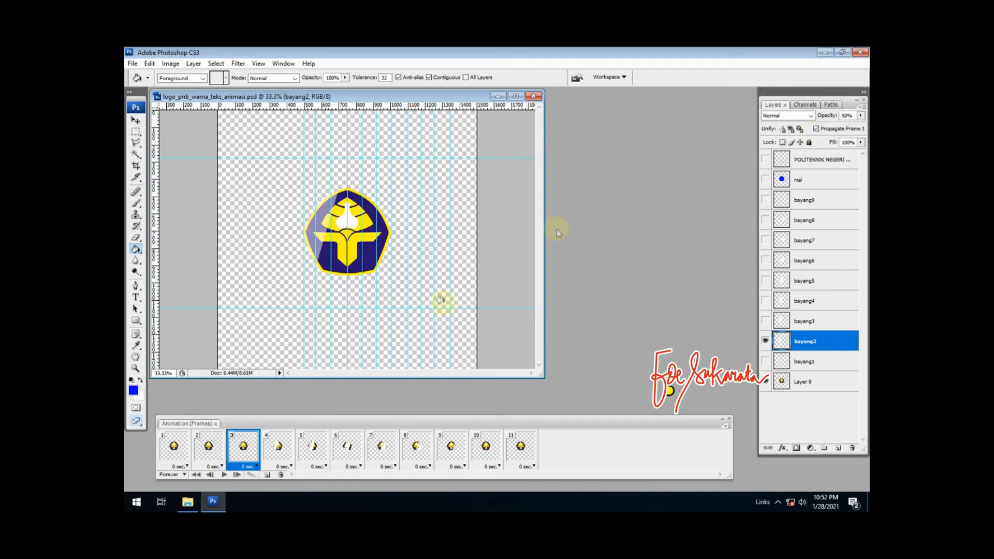
- Set the opacity of bayang3 in frame 4 and of bayang4 in frame 5 to 50%
{"action": "left_click", "coordinate": [282, 448]}
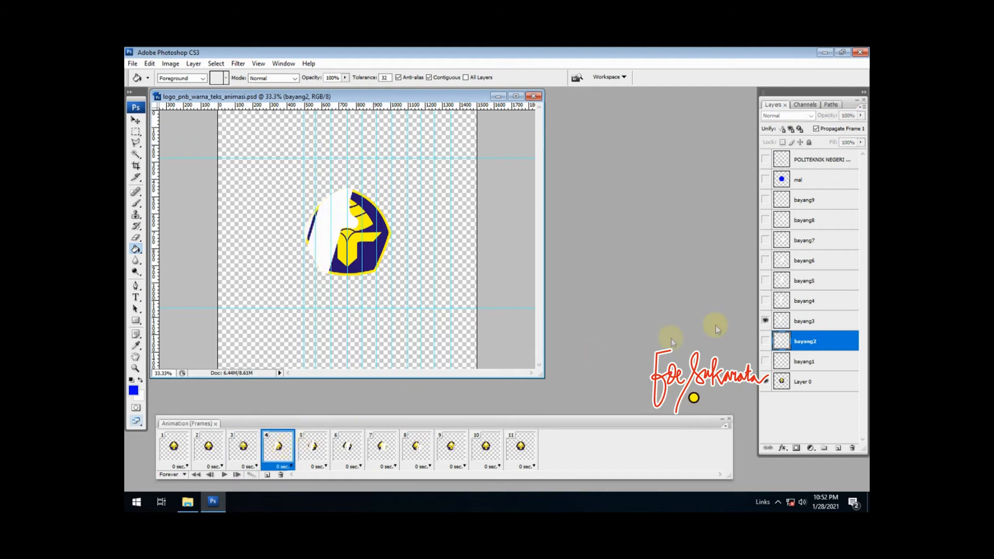
{"action": "left_click", "coordinate": [803, 321]}
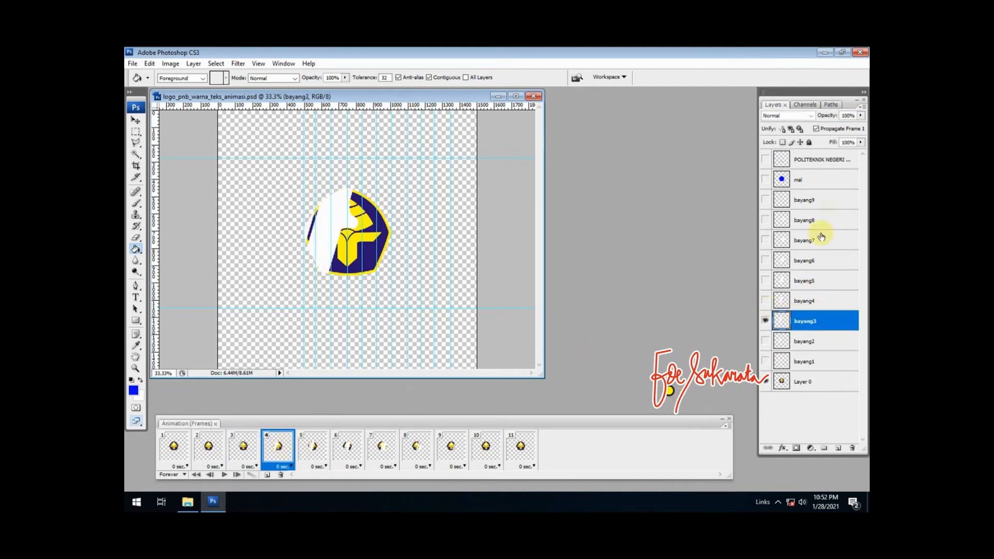
{"action": "double_click", "coordinate": [845, 113]}
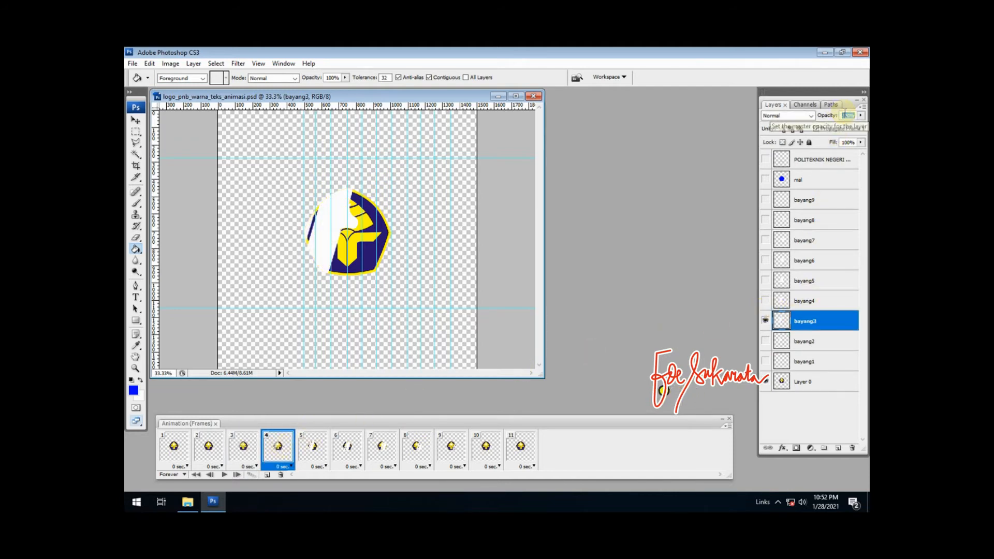
{"action": "type", "text": "50"}
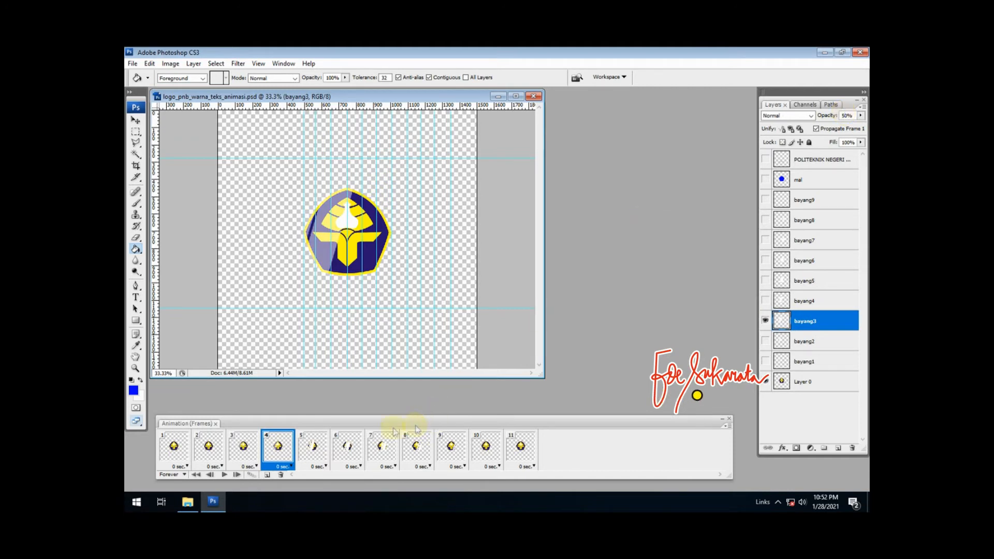
{"action": "left_click", "coordinate": [311, 446]}
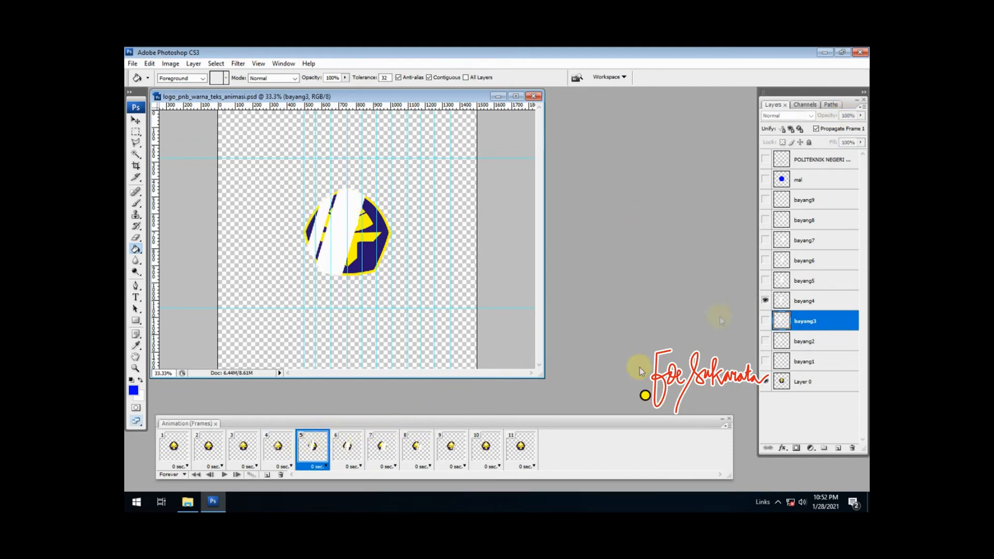
{"action": "left_click", "coordinate": [837, 301]}
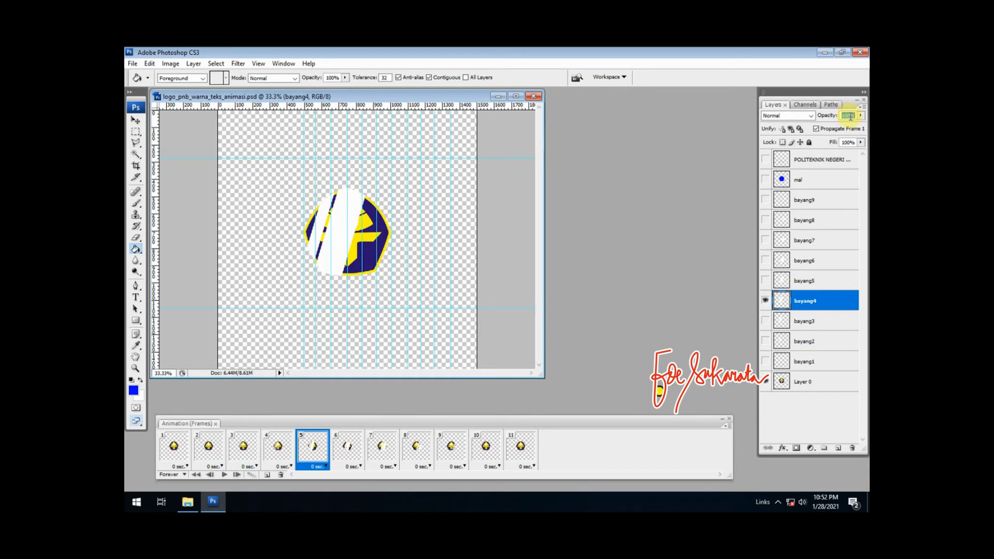
{"action": "type", "text": "50"}
{"action": "key", "text": "Return"}
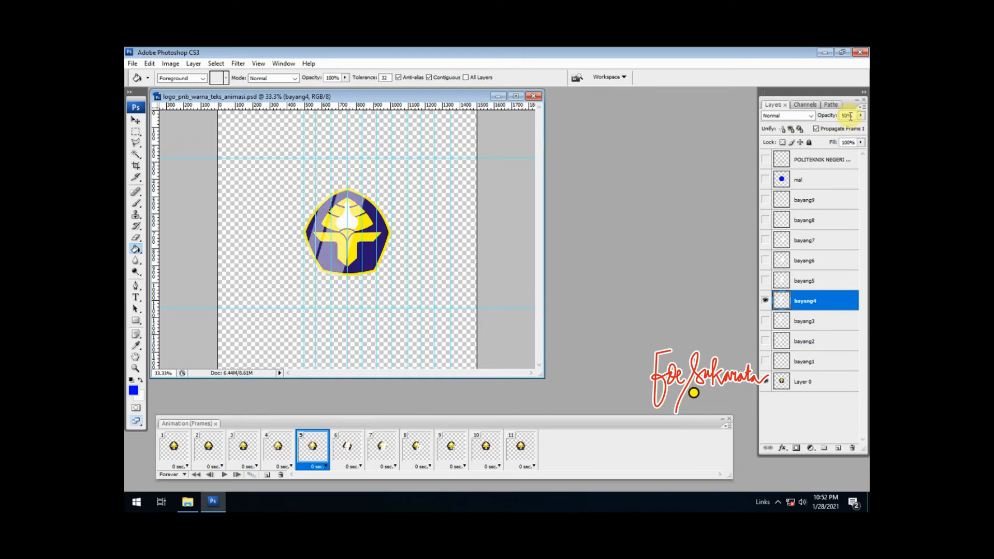
- Set the opacity of bayang5 in frame 6 and of bayang6 in frame 7 to 50%
{"action": "left_click", "coordinate": [361, 448]}
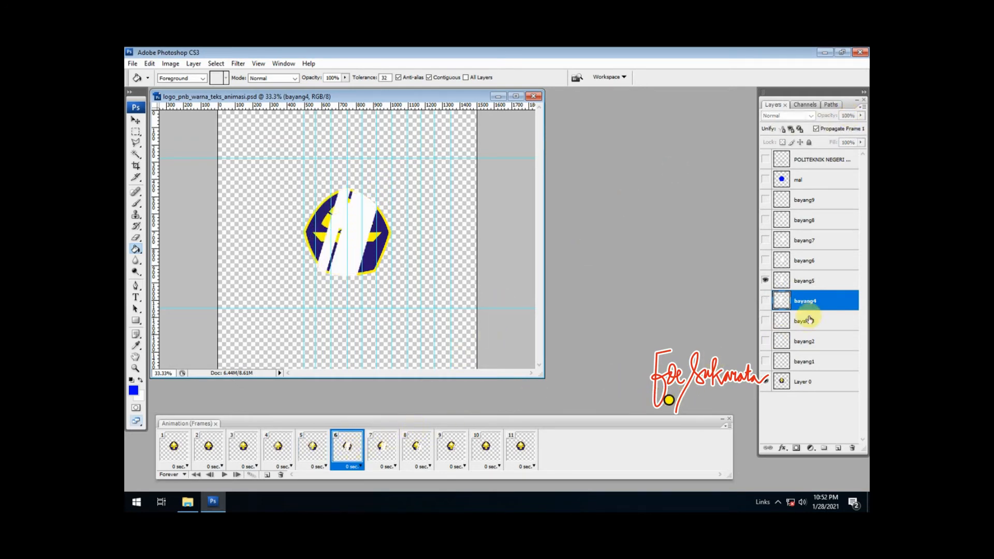
{"action": "left_click", "coordinate": [813, 281]}
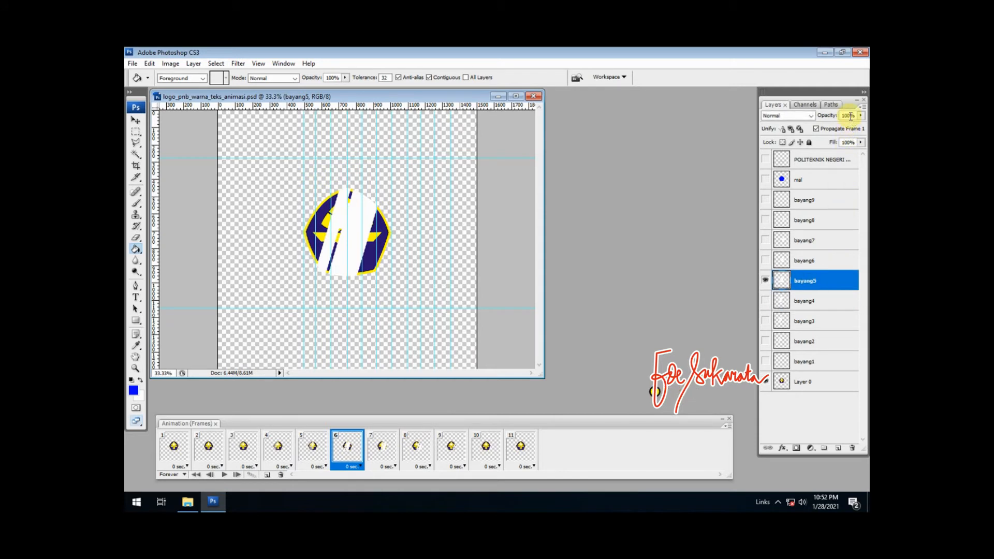
{"action": "type", "text": "50"}
{"action": "key", "text": "Return"}
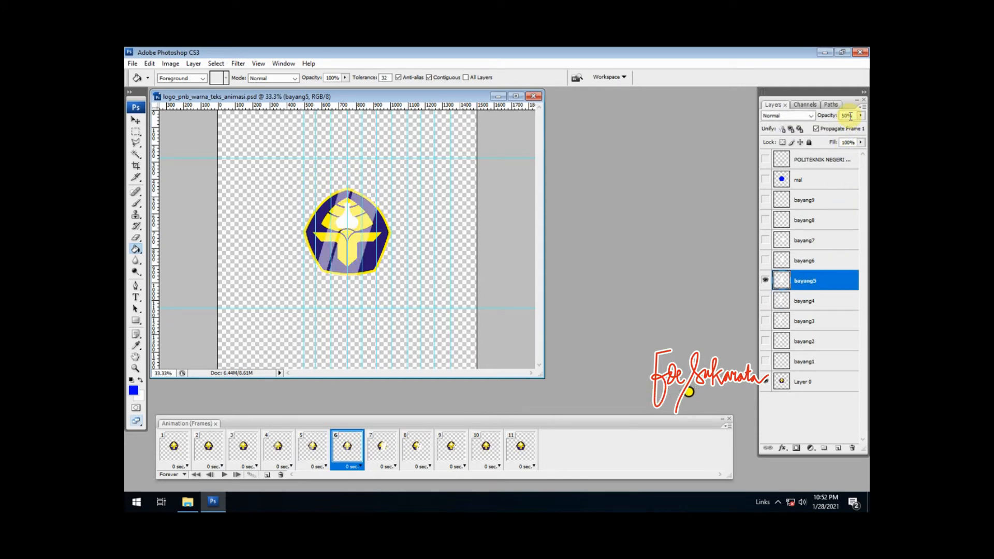
{"action": "left_click", "coordinate": [381, 448]}
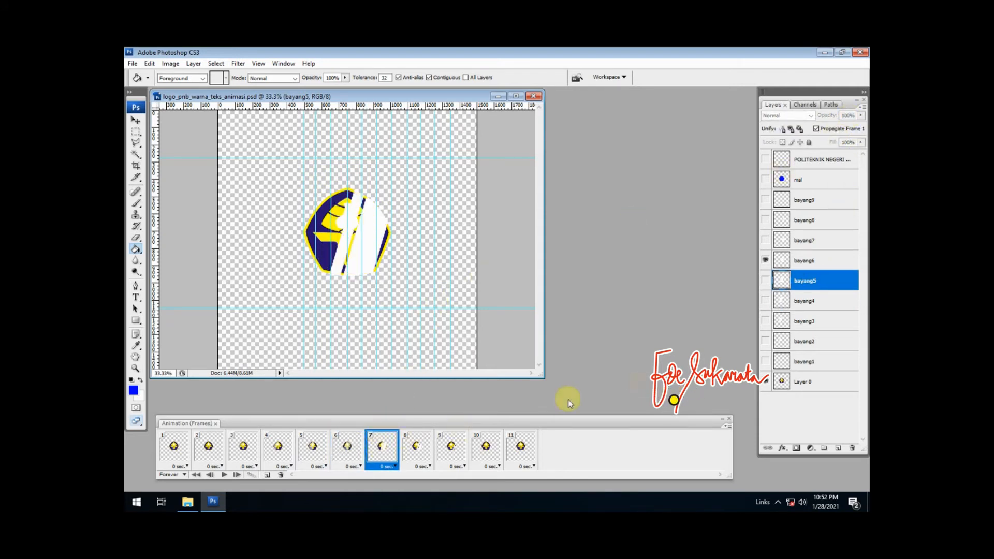
{"action": "left_click", "coordinate": [813, 260]}
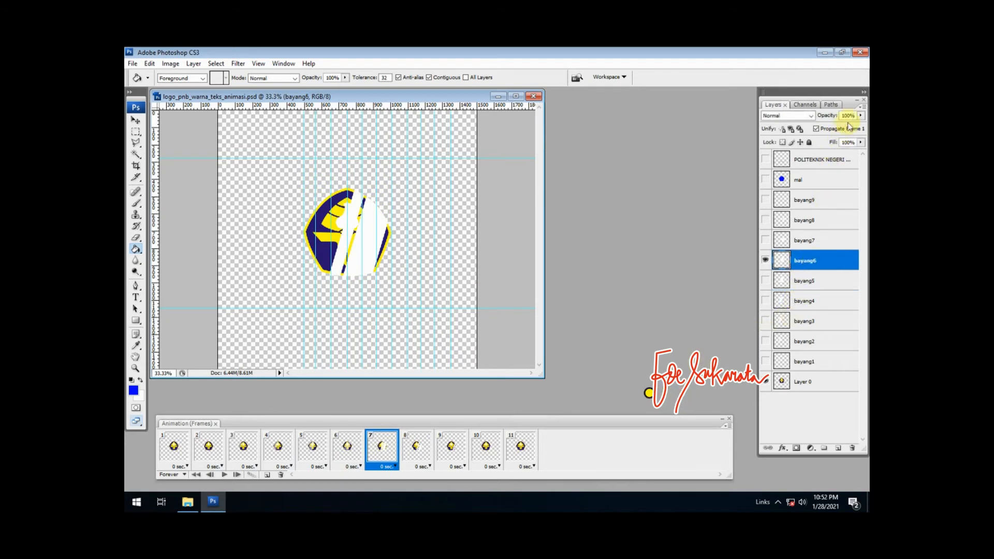
{"action": "type", "text": "50"}
{"action": "key", "text": "Return"}
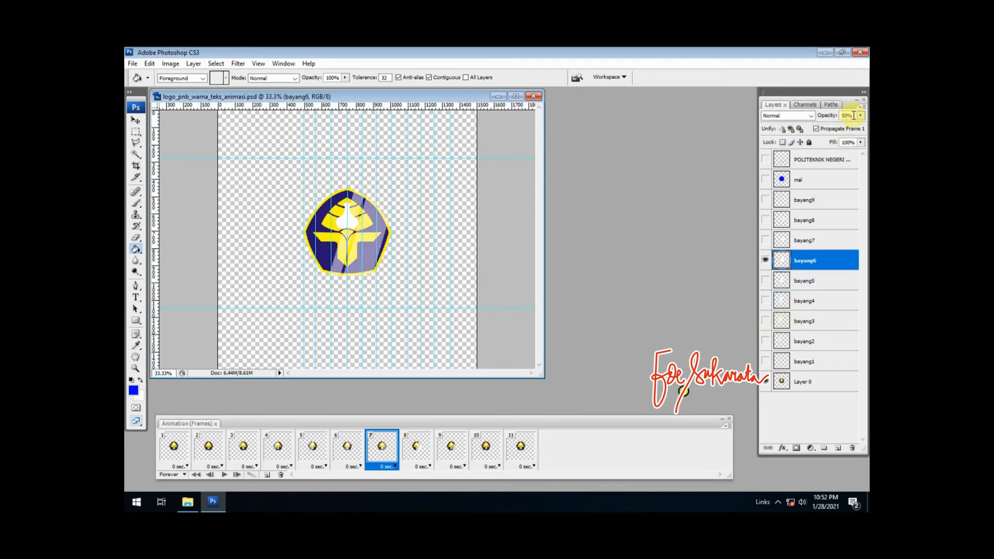
- Set the opacity of bayang7 in frame 8 and of bayang8 in frame 9 to 50%
{"action": "left_click", "coordinate": [417, 446]}
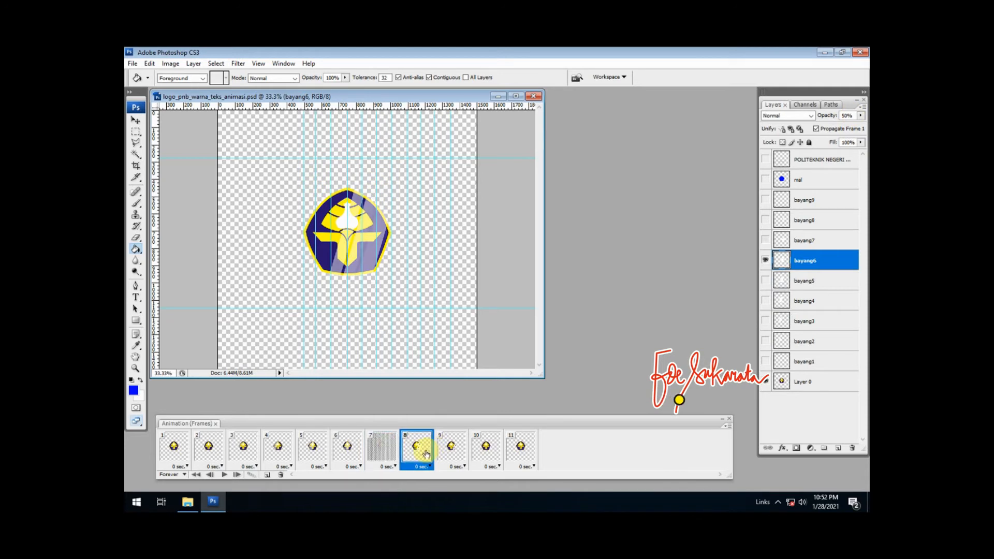
{"action": "left_click", "coordinate": [815, 239]}
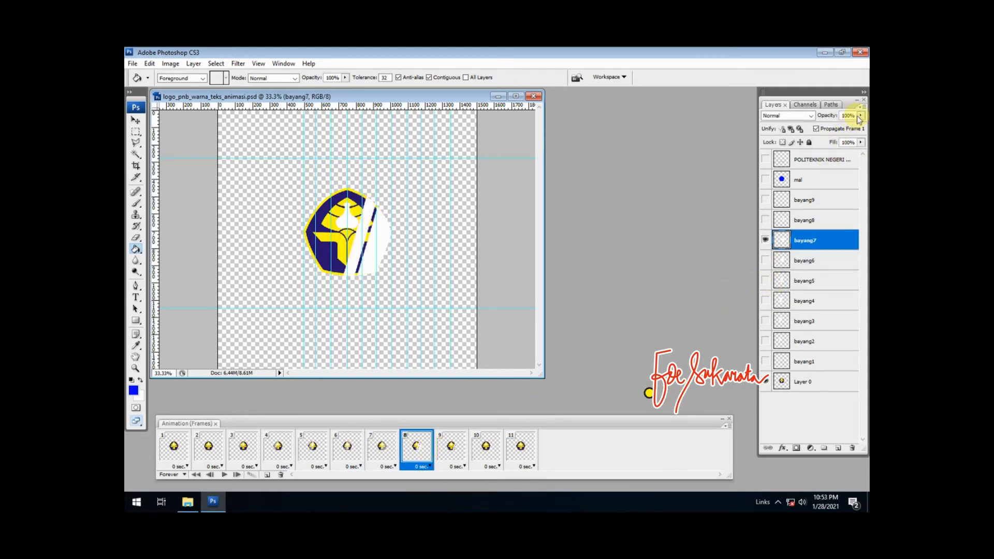
{"action": "type", "text": "50"}
{"action": "key", "text": "Return"}
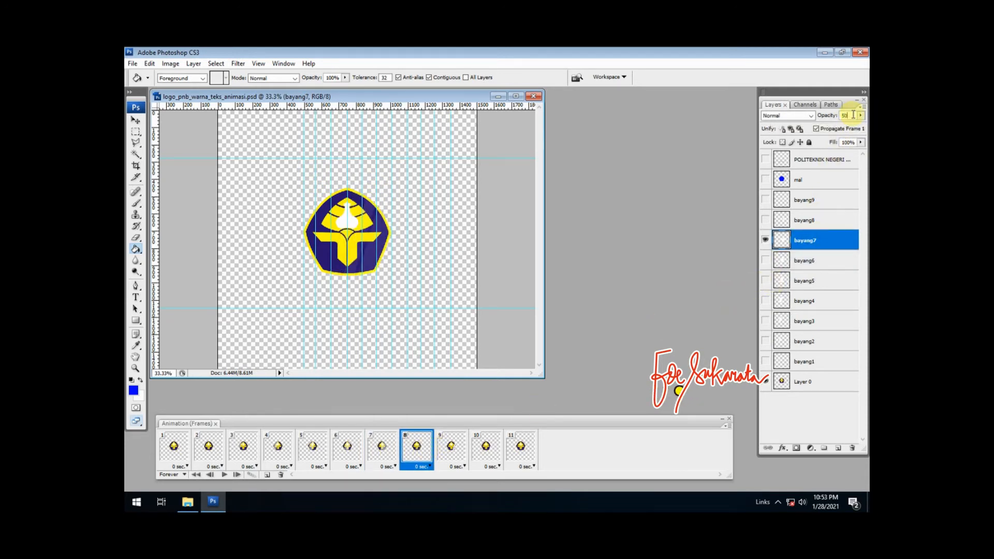
{"action": "left_click", "coordinate": [450, 447]}
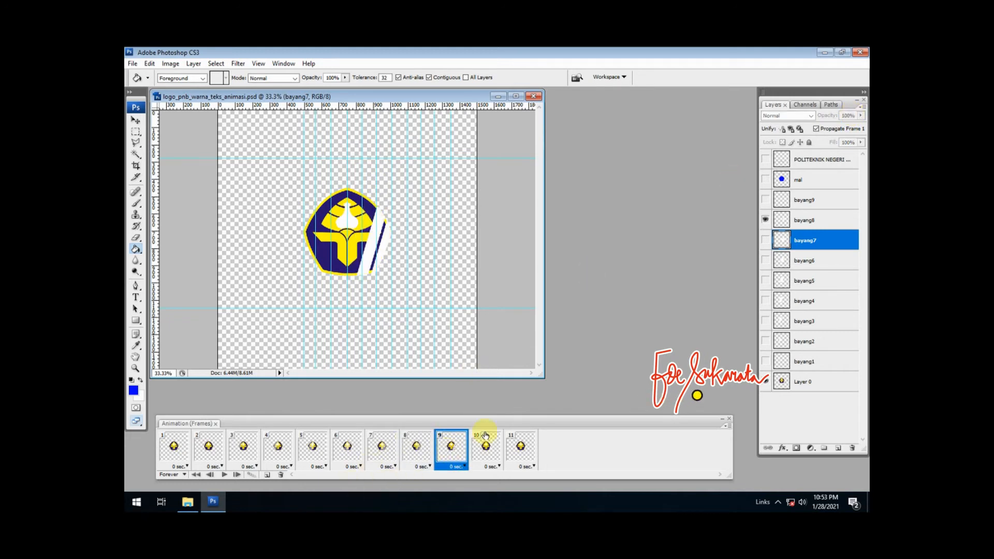
{"action": "left_click", "coordinate": [806, 220]}
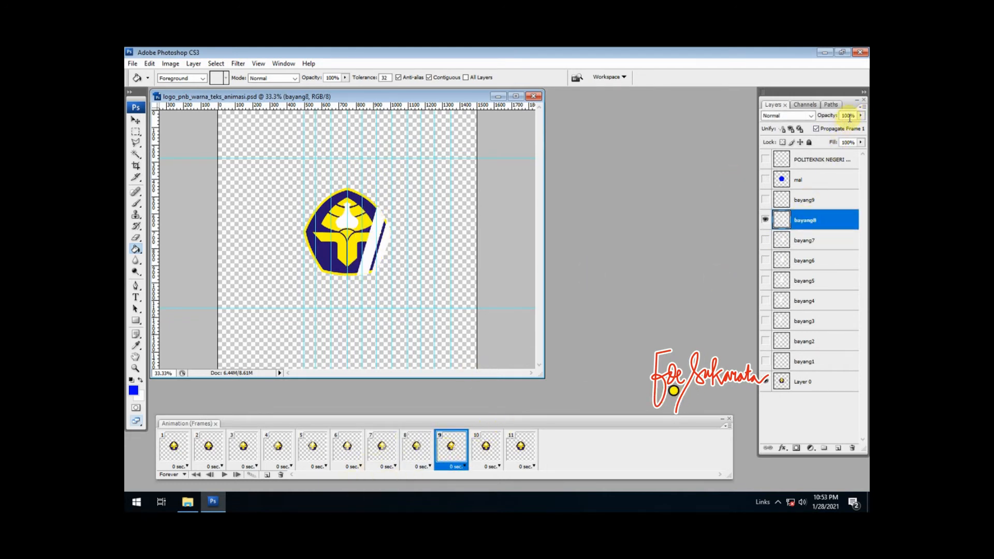
{"action": "type", "text": "50"}
{"action": "key", "text": "Return"}
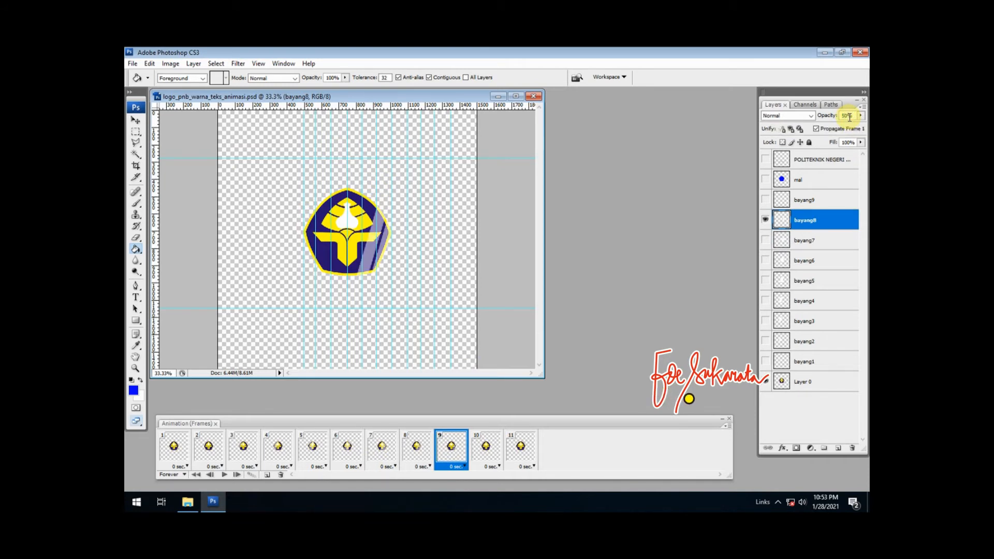
- Set the opacity of the bayang9 highlight layer in frame 10 to 50%
{"action": "left_click", "coordinate": [495, 436]}
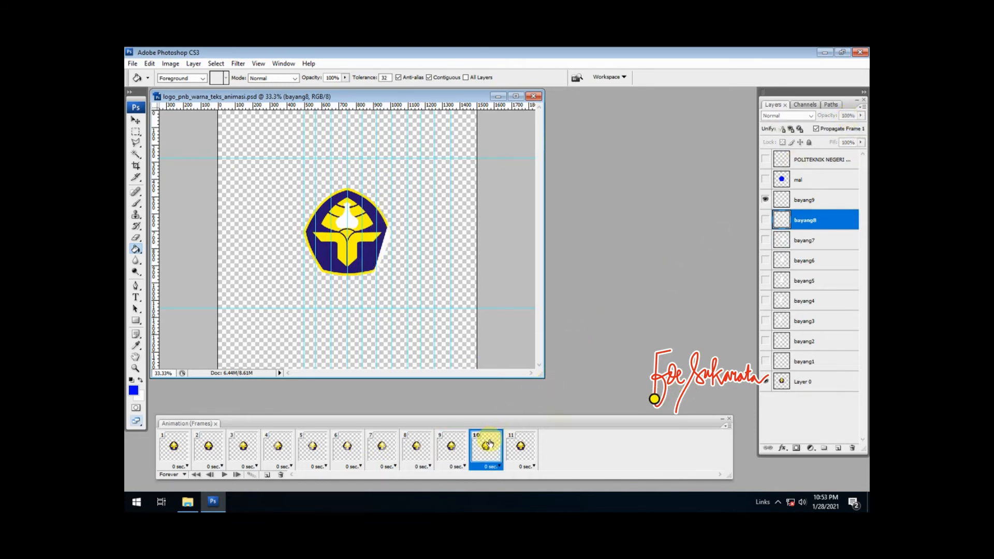
{"action": "left_click", "coordinate": [825, 201]}
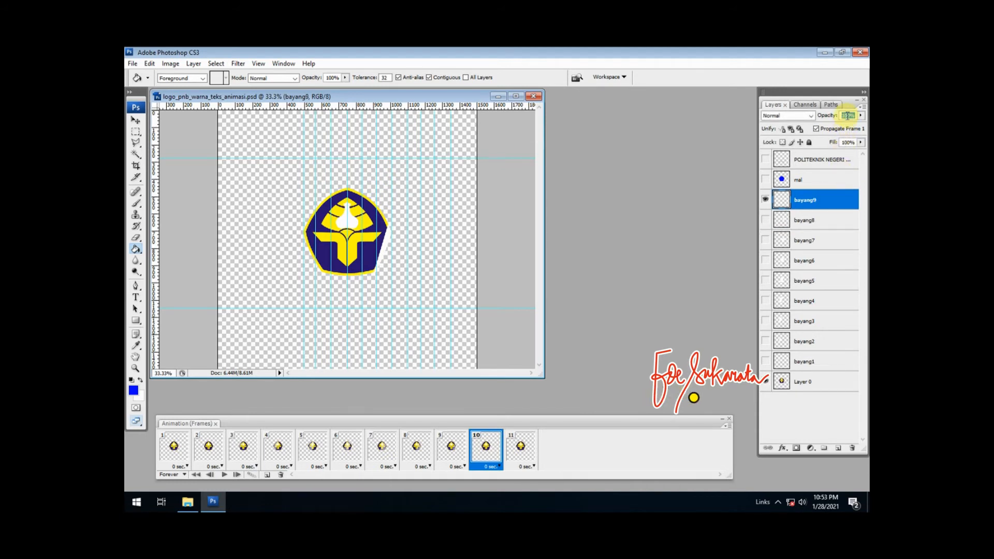
{"action": "type", "text": "50"}
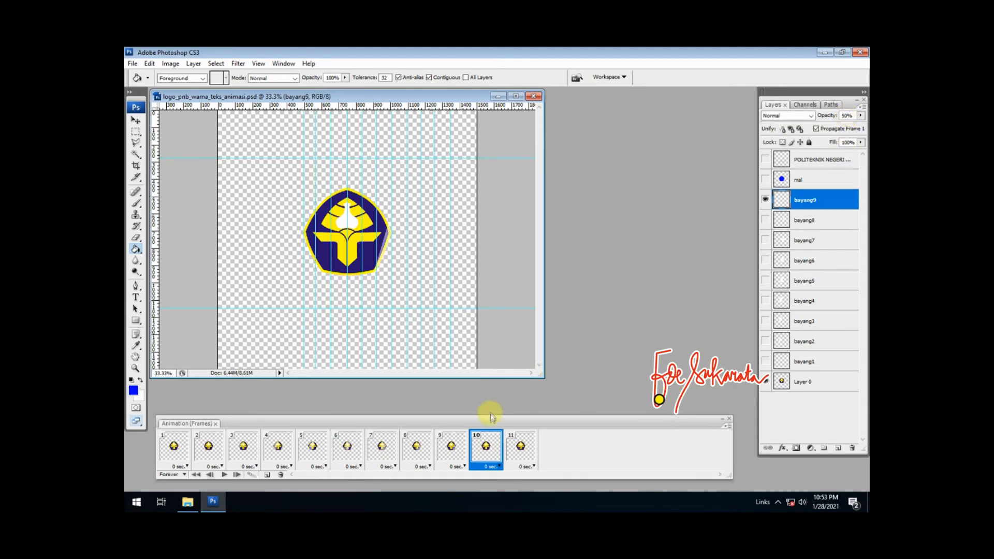
- Check frame 11, then play the animation to preview the semi-transparent light sweep and stop it
{"action": "left_click", "coordinate": [521, 446]}
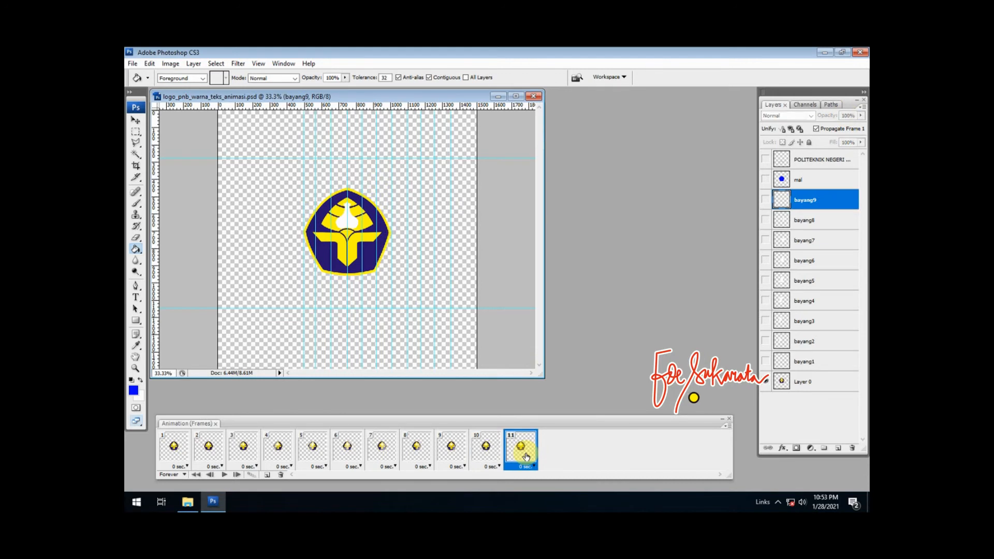
{"action": "left_click", "coordinate": [224, 474]}
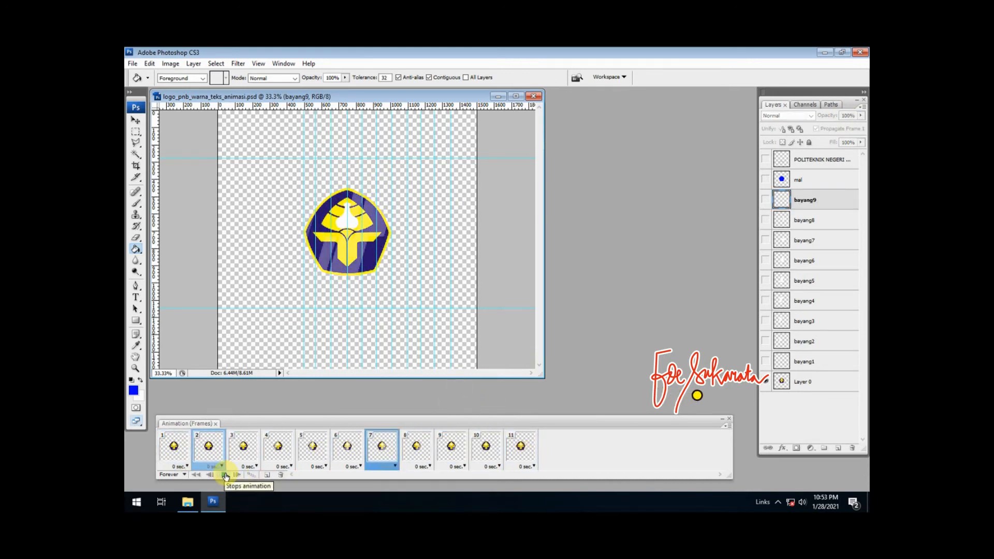
{"action": "left_click", "coordinate": [228, 475]}
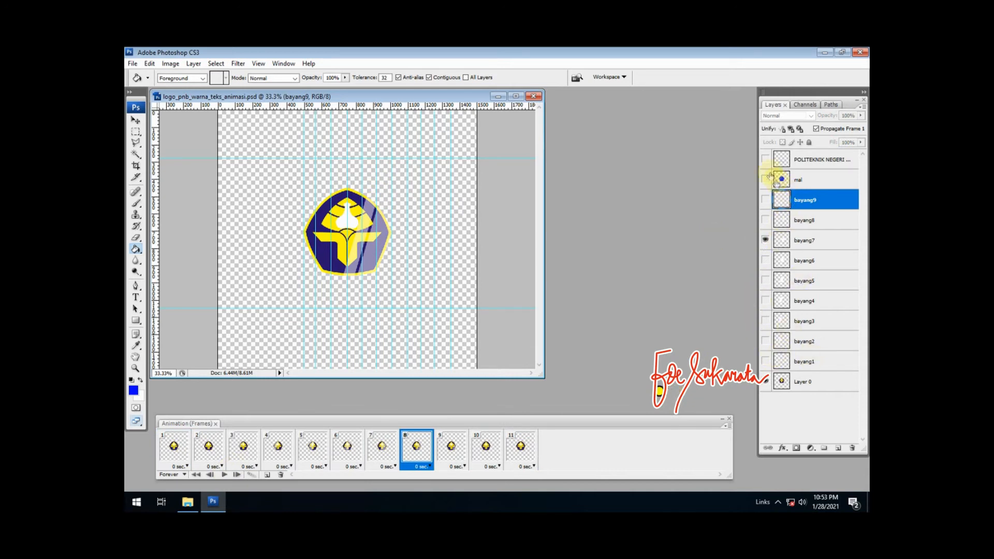
- Show the POLITEKNIK NEGERI BALI text layer in frame 8, and play and stop the animation to check it
{"action": "left_click", "coordinate": [767, 160]}
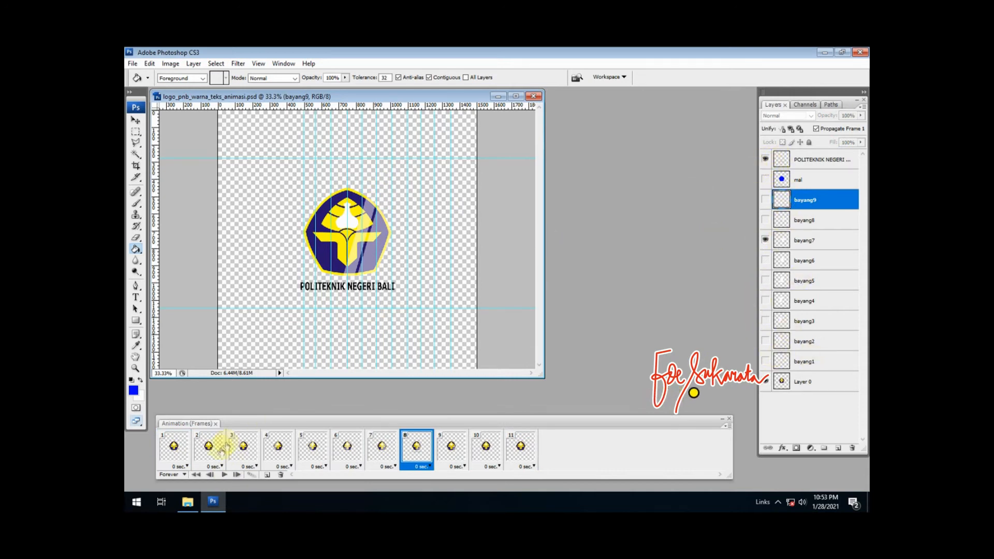
{"action": "left_click", "coordinate": [223, 475]}
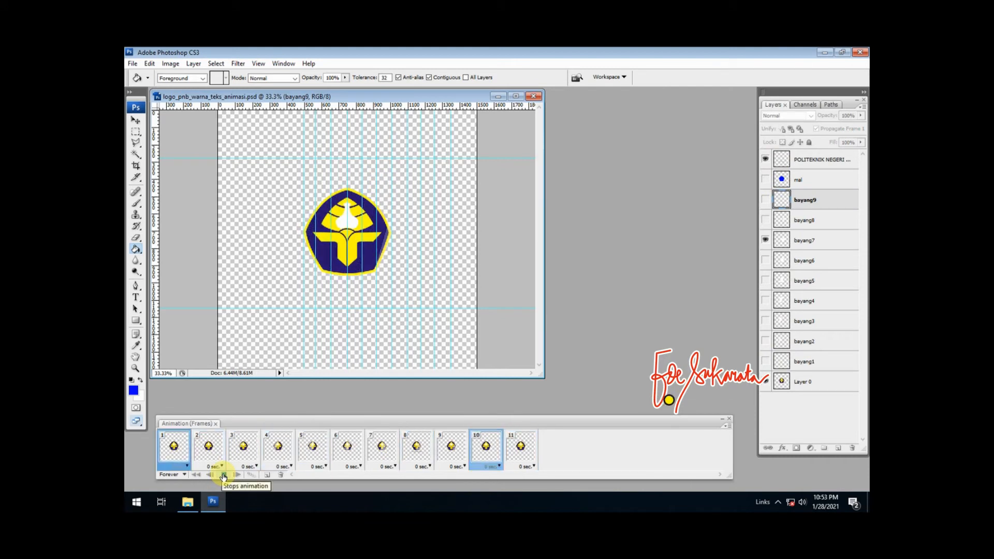
{"action": "left_click", "coordinate": [223, 476]}
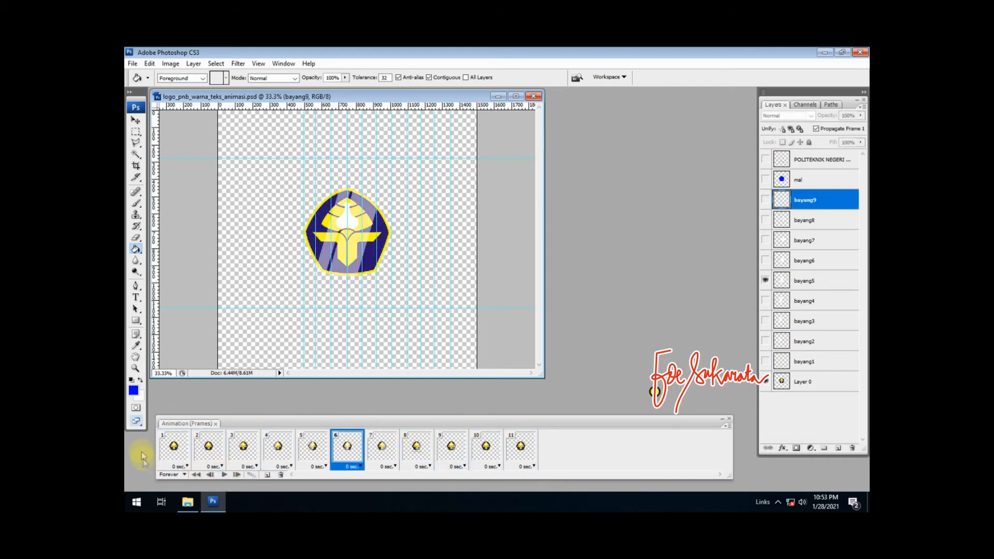
- Show the POLITEKNIK NEGERI BALI text layer beneath the emblem in frame 1
{"action": "left_click", "coordinate": [173, 446]}
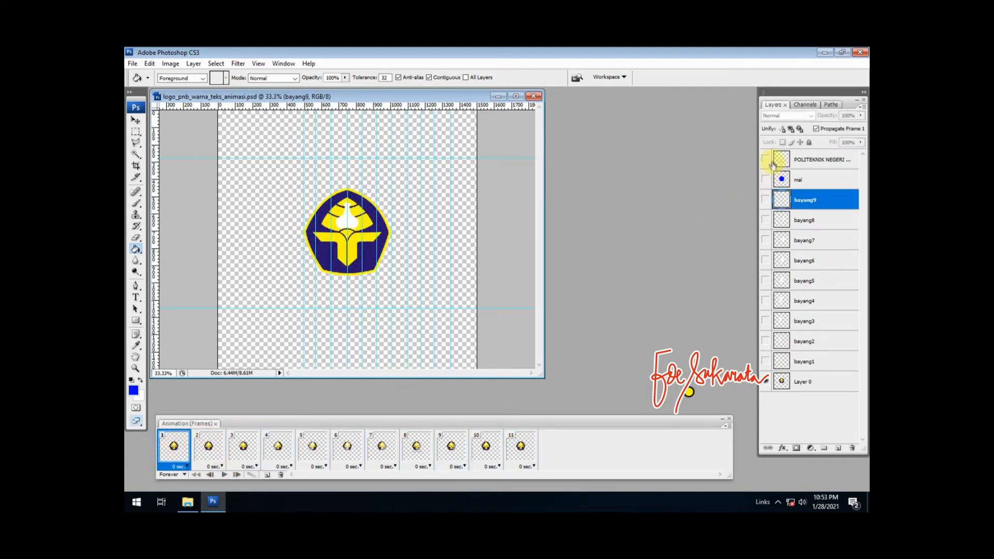
{"action": "left_click", "coordinate": [762, 166]}
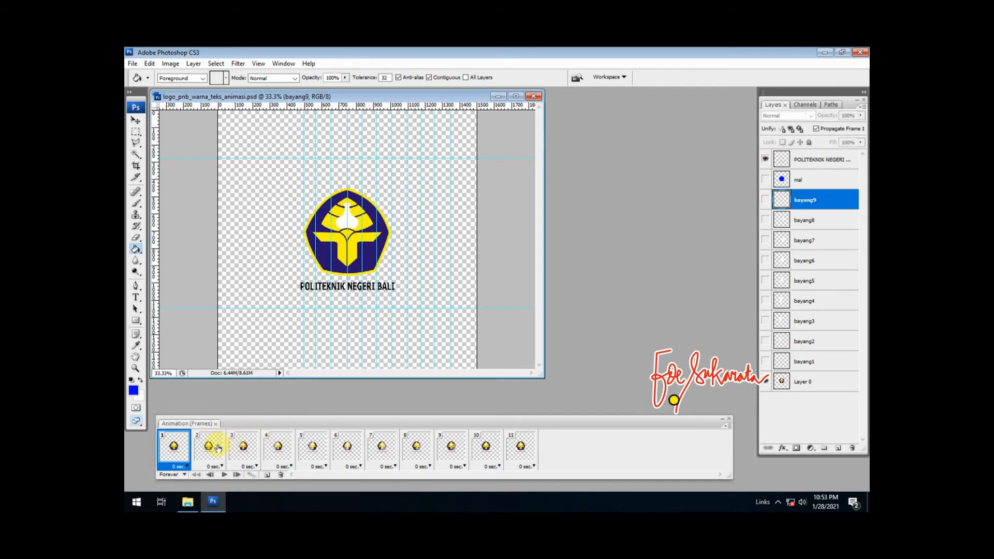
- Check frames 2 to 11 one after another, then play the animation to preview it with the name text and stop it
{"action": "left_click", "coordinate": [218, 448]}
{"action": "left_click", "coordinate": [247, 446], "text": "shift"}
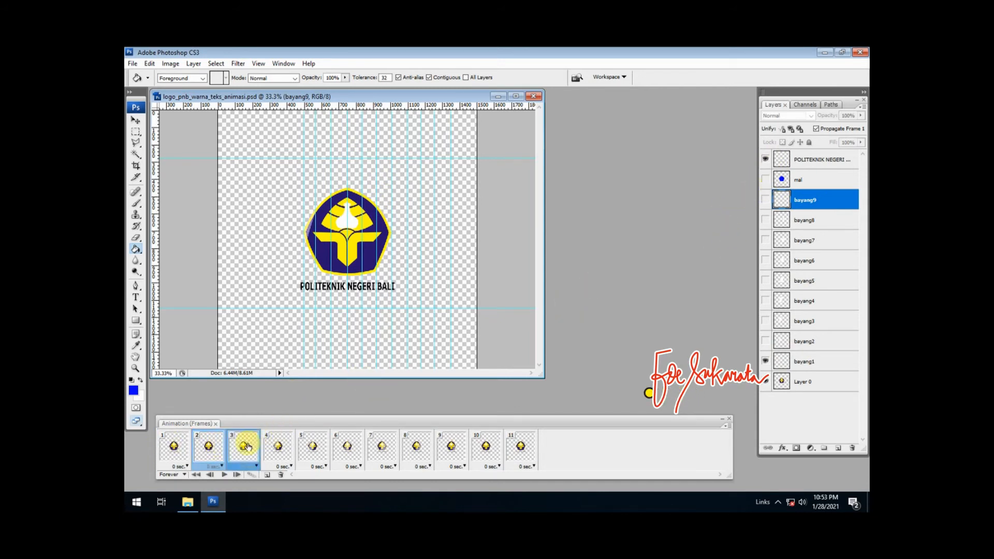
{"action": "left_click", "coordinate": [248, 446]}
{"action": "left_click", "coordinate": [279, 445]}
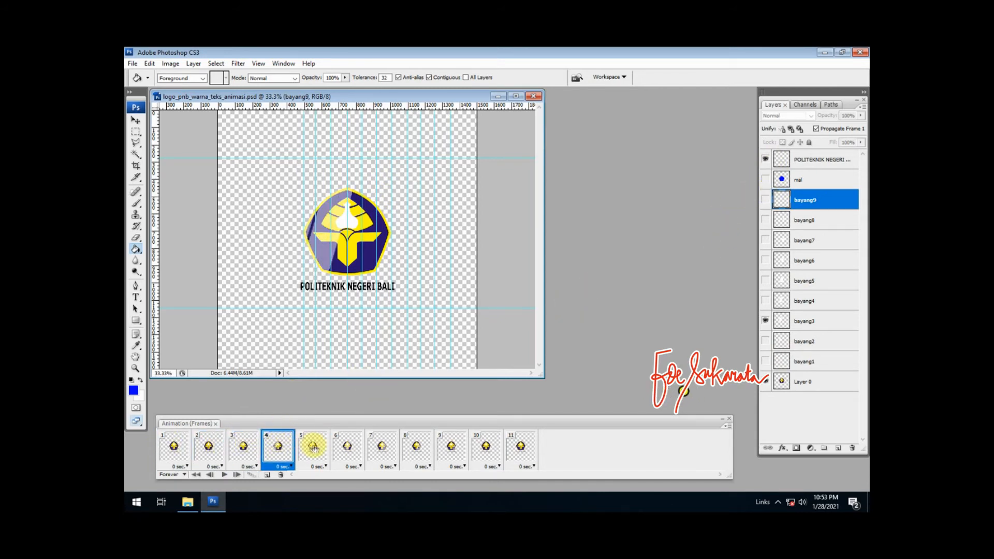
{"action": "left_click", "coordinate": [313, 448]}
{"action": "left_click", "coordinate": [347, 446]}
{"action": "left_click", "coordinate": [383, 448], "text": "shift"}
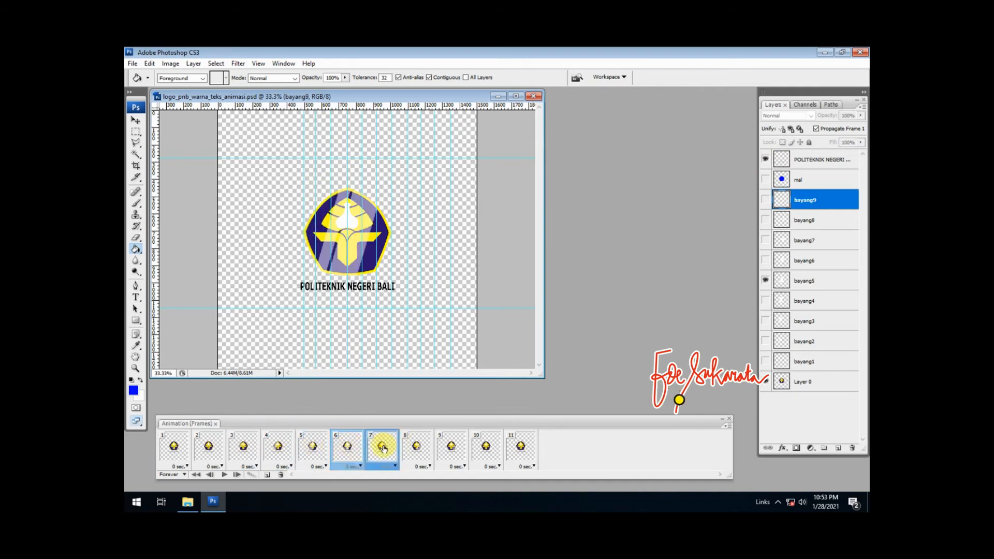
{"action": "left_click", "coordinate": [383, 448]}
{"action": "left_click", "coordinate": [416, 449]}
{"action": "left_click", "coordinate": [449, 446]}
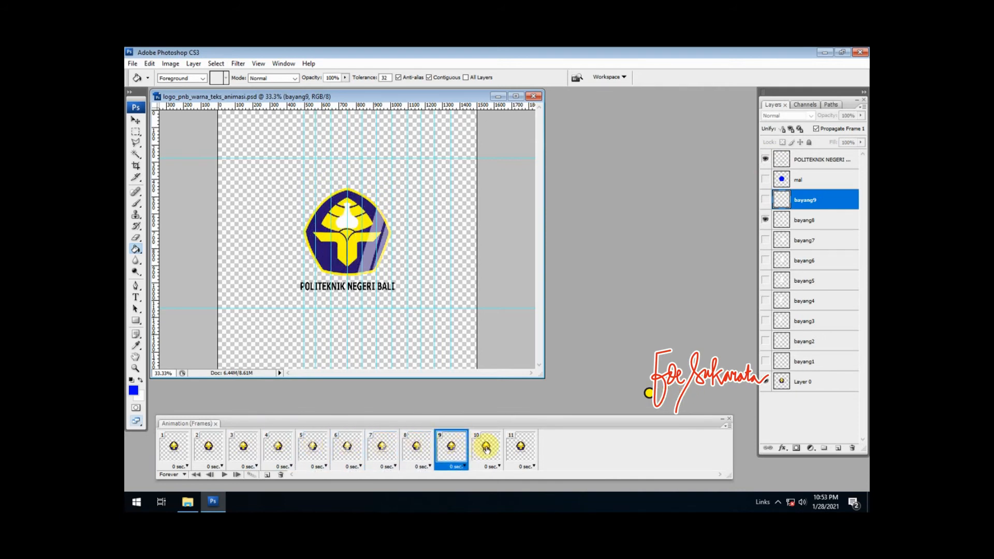
{"action": "left_click", "coordinate": [485, 449]}
{"action": "left_click", "coordinate": [520, 448]}
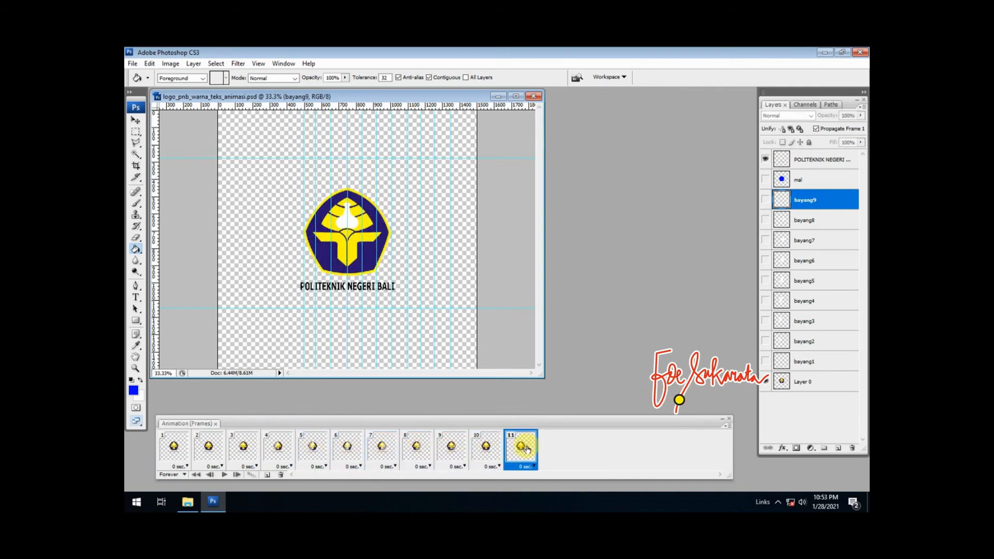
{"action": "left_click", "coordinate": [222, 475]}
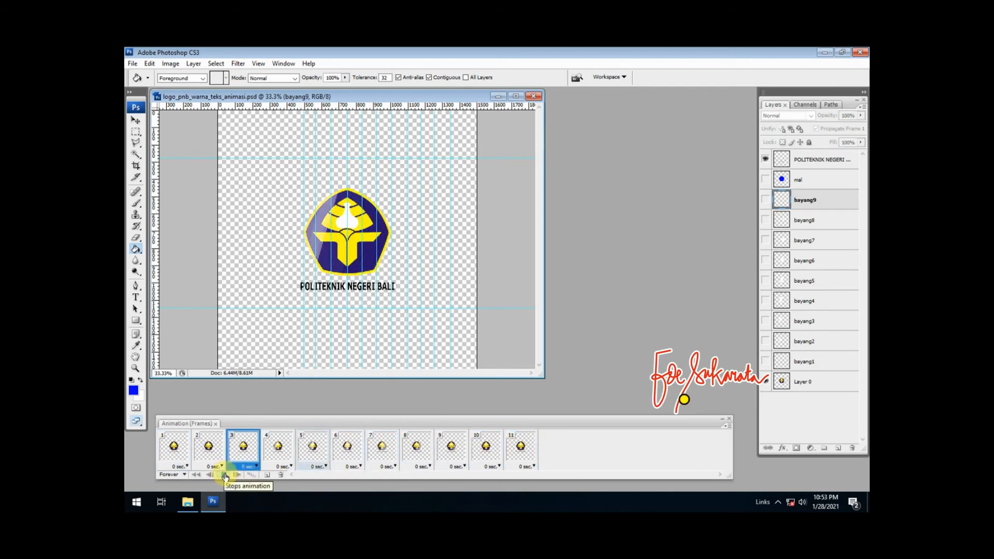
{"action": "left_click", "coordinate": [222, 474]}
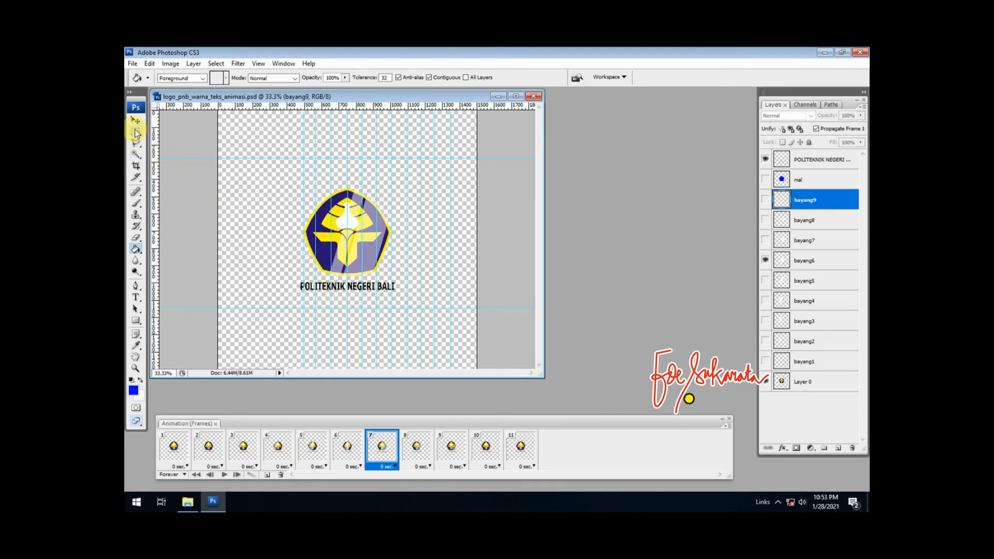
- Crop the canvas closely around the emblem and the POLITEKNIK NEGERI BALI text, leaving a narrow margin on all sides
{"action": "left_click", "coordinate": [136, 166]}
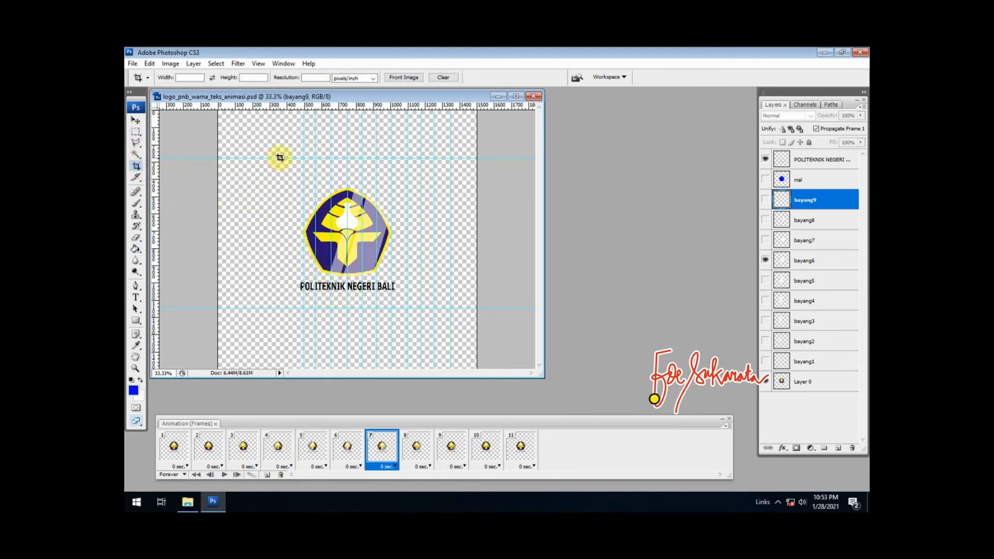
{"action": "left_click_drag", "start_coordinate": [282, 157], "coordinate": [408, 307]}
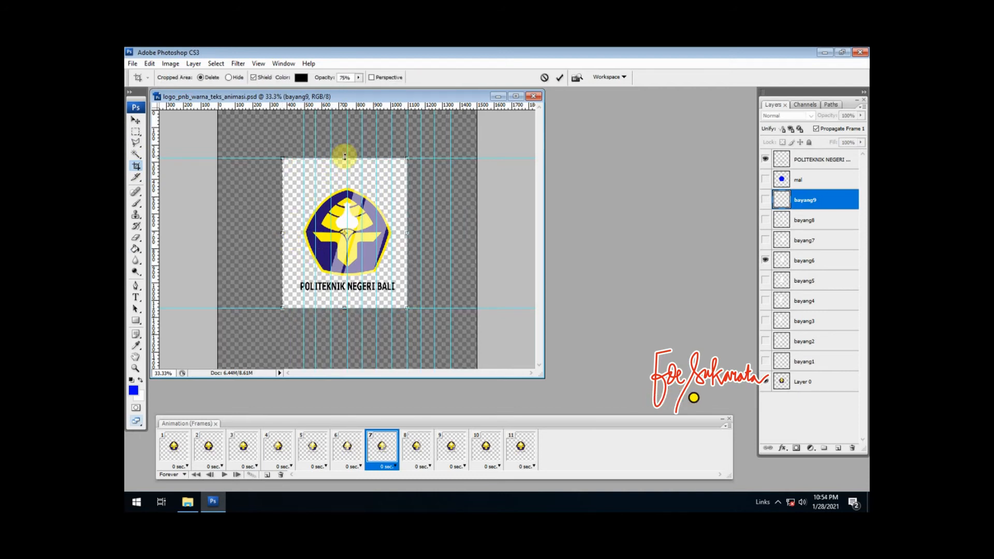
{"action": "left_click_drag", "start_coordinate": [345, 156], "coordinate": [341, 178]}
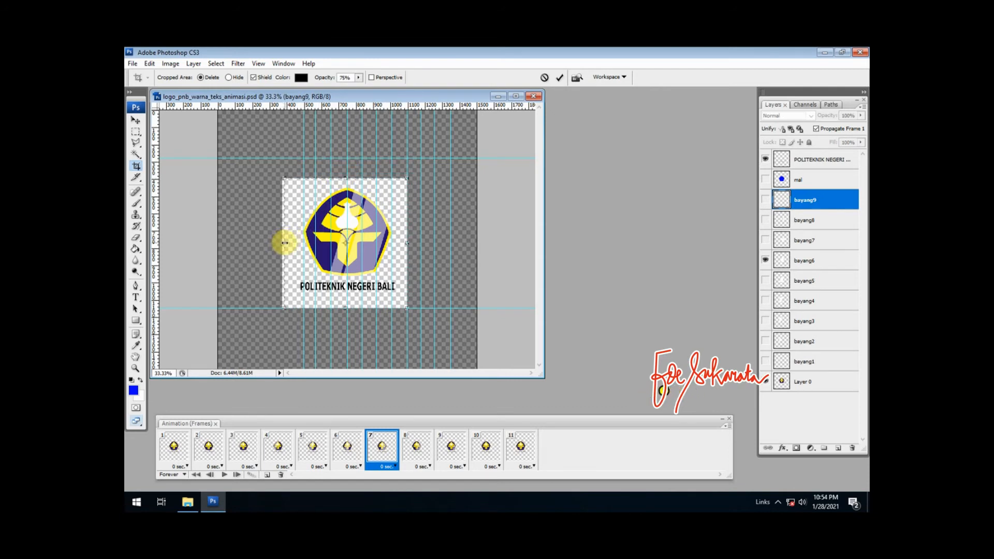
{"action": "left_click_drag", "start_coordinate": [287, 243], "coordinate": [291, 243]}
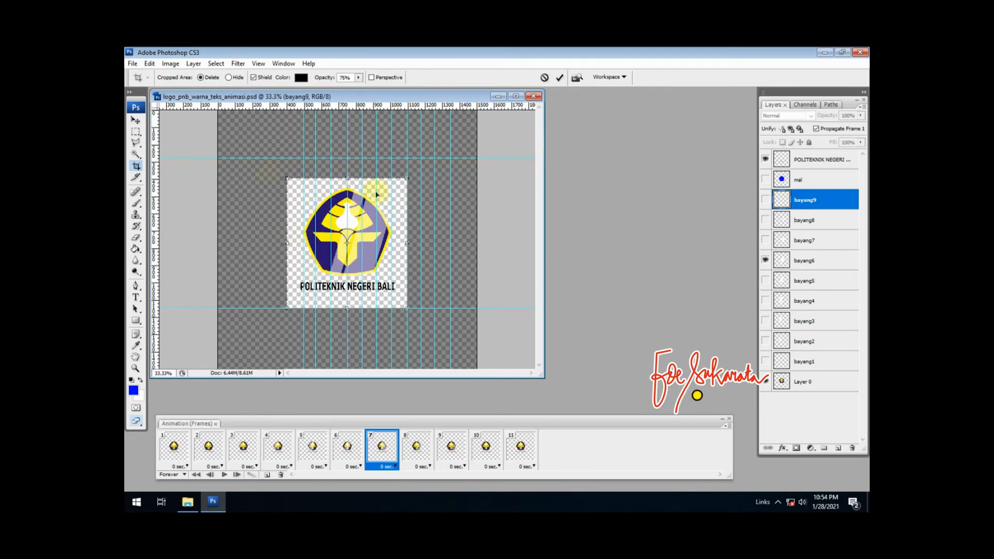
{"action": "double_click", "coordinate": [308, 237]}
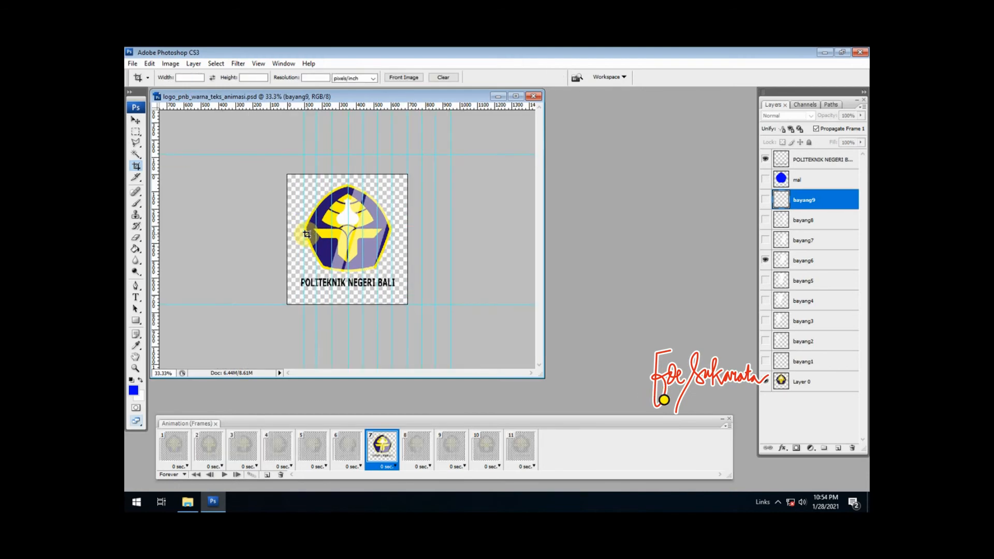
- Save the cropped document as logo_pnb_warna_teks_animasi_crop.psd in 022_logo_poltek, replacing the existing file and keeping Maximize compatibility on
{"action": "left_click", "coordinate": [132, 64]}
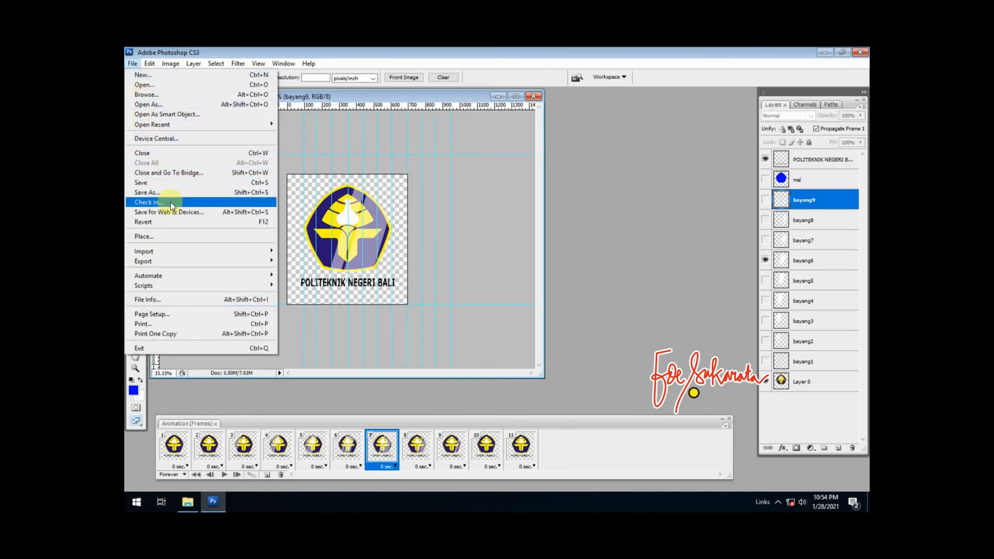
{"action": "left_click", "coordinate": [177, 192]}
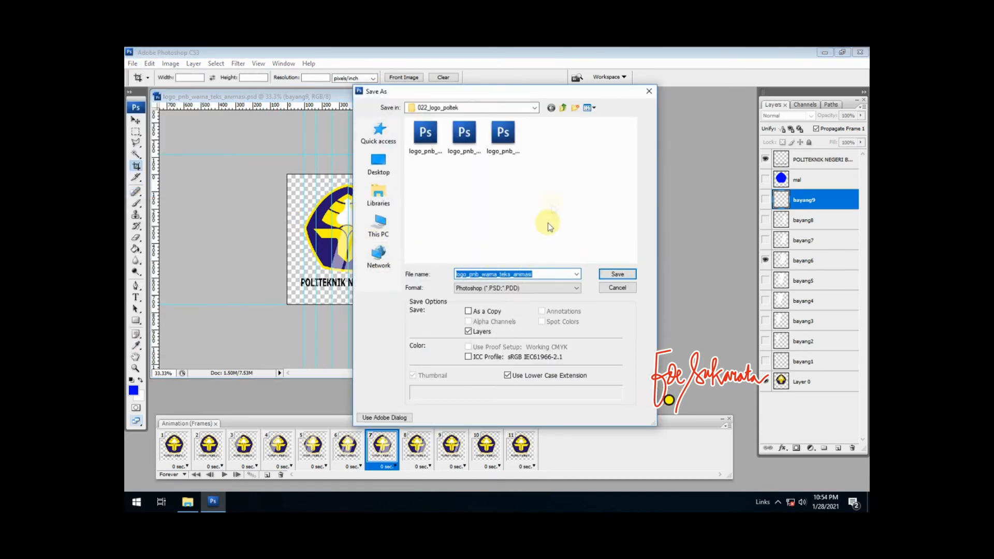
{"action": "left_click", "coordinate": [503, 136]}
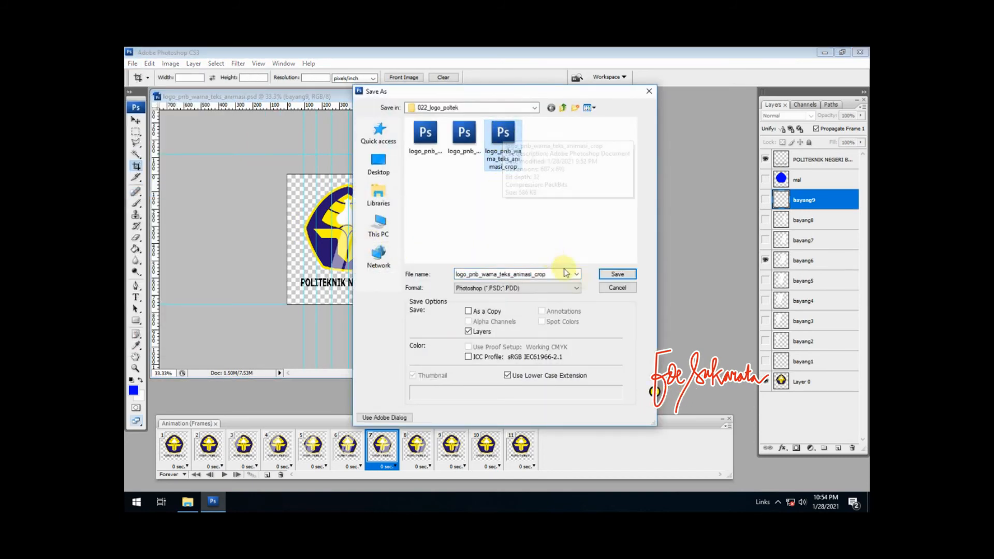
{"action": "left_click", "coordinate": [614, 274]}
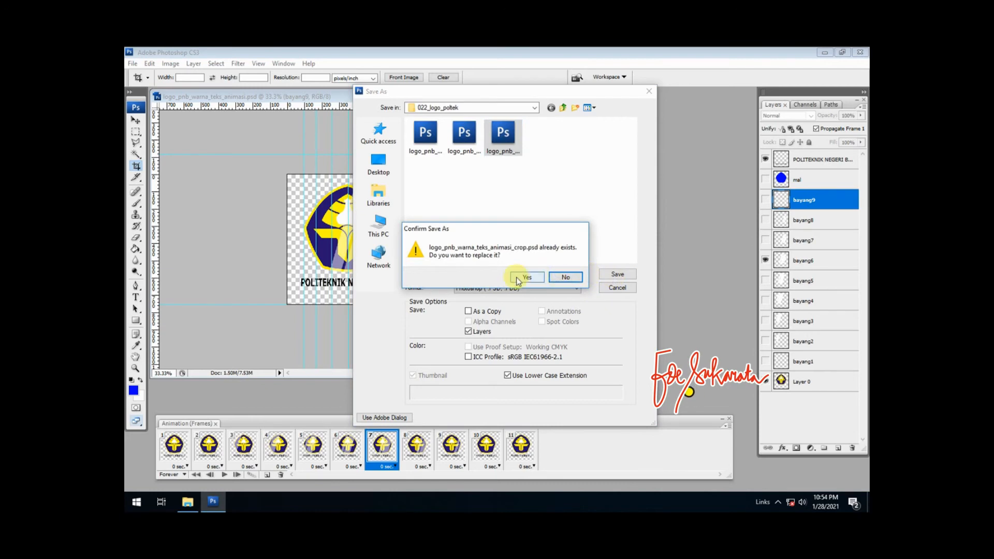
{"action": "left_click", "coordinate": [523, 277]}
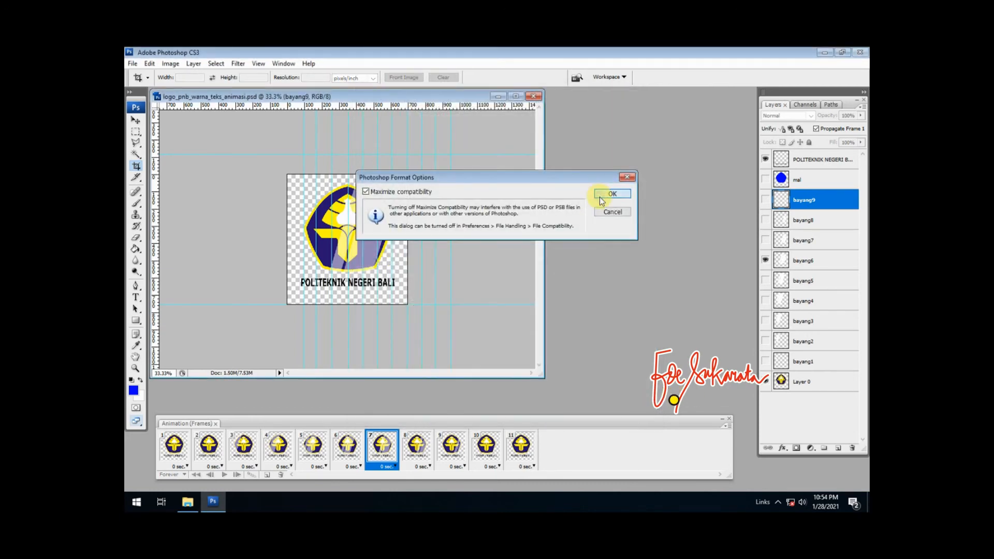
{"action": "left_click", "coordinate": [602, 193]}
- Export the animation for the web as logo_pnb_warna_teks_animasi_crop.gif in 022_logo_poltek, replacing the existing file
{"action": "left_click", "coordinate": [133, 63]}
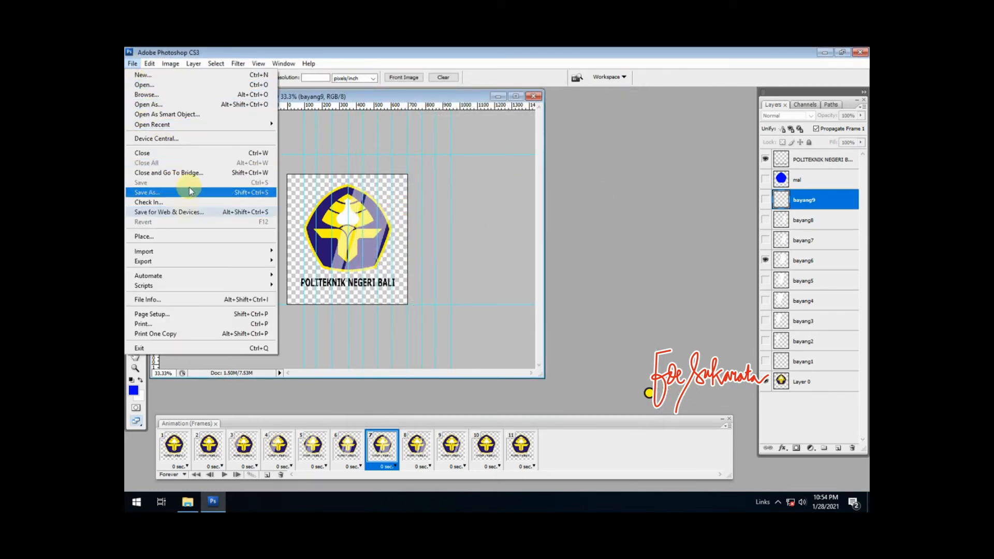
{"action": "left_click", "coordinate": [198, 213]}
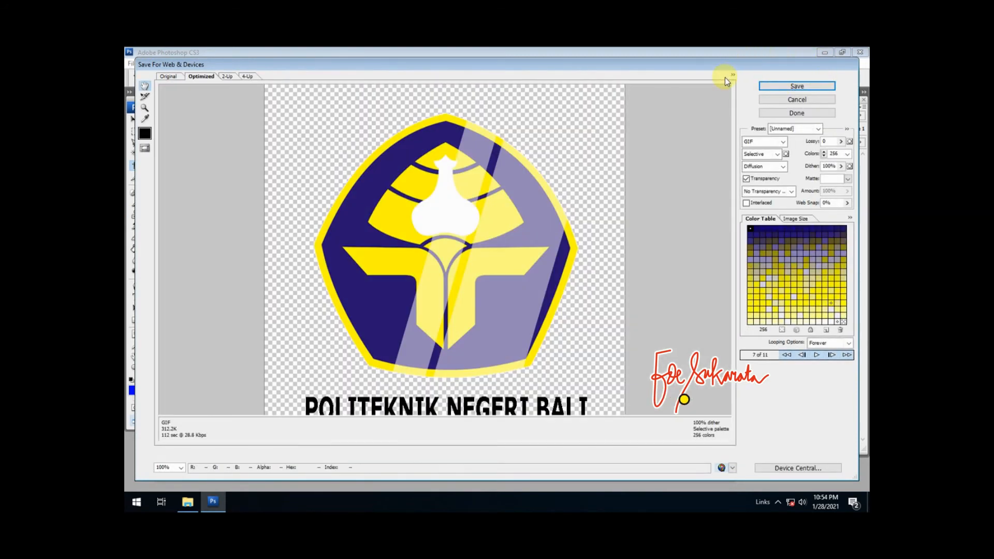
{"action": "left_click", "coordinate": [796, 87]}
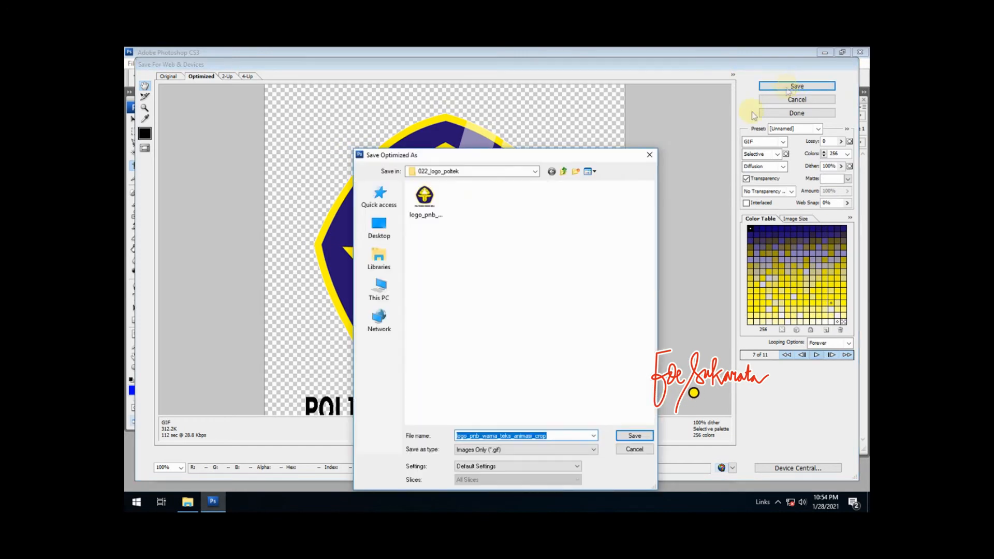
{"action": "left_click", "coordinate": [432, 199]}
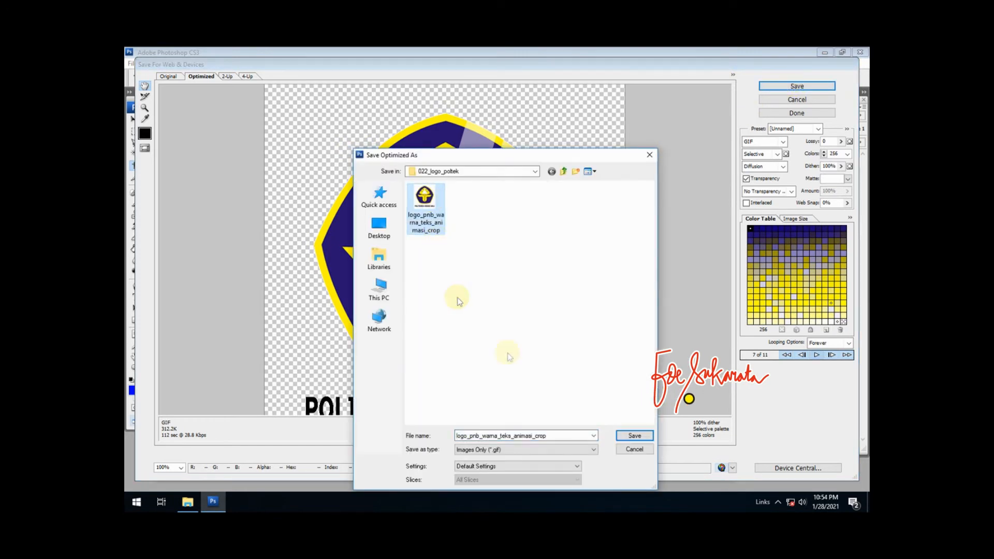
{"action": "left_click", "coordinate": [631, 436]}
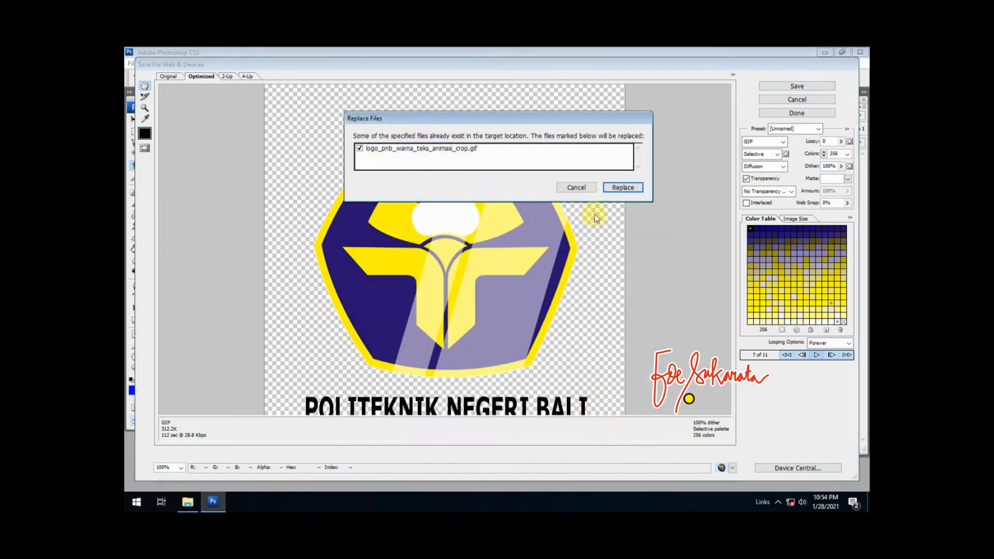
{"action": "left_click", "coordinate": [619, 186]}
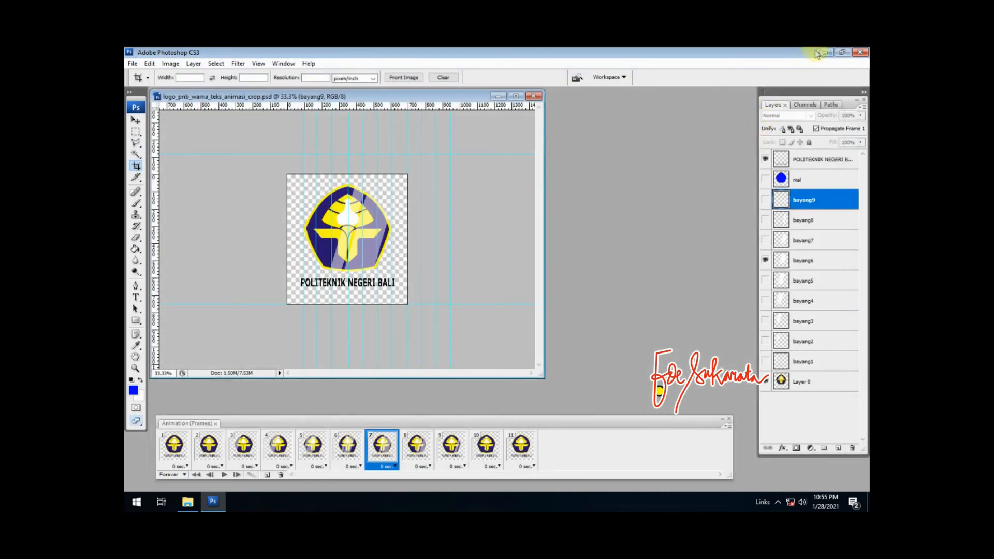
- Minimize Photoshop, open PowerPoint with a blank presentation, and start inserting a picture on the title slide
{"action": "left_click", "coordinate": [822, 54]}
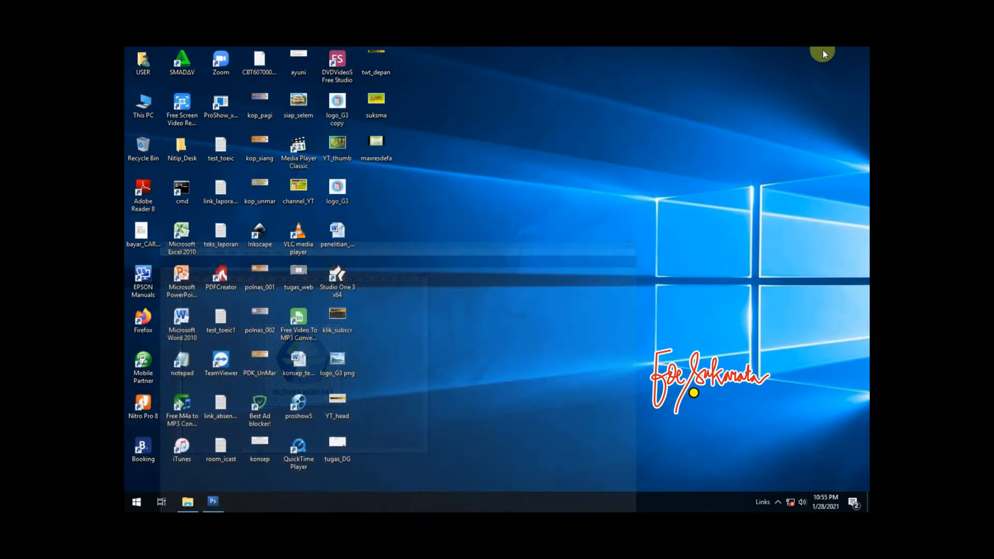
{"action": "double_click", "coordinate": [185, 277]}
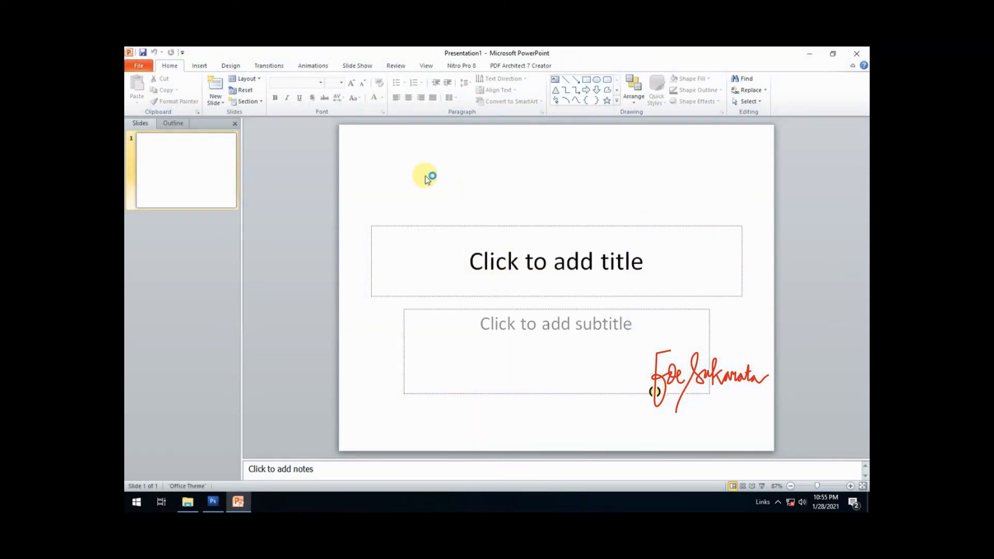
{"action": "left_click", "coordinate": [197, 67]}
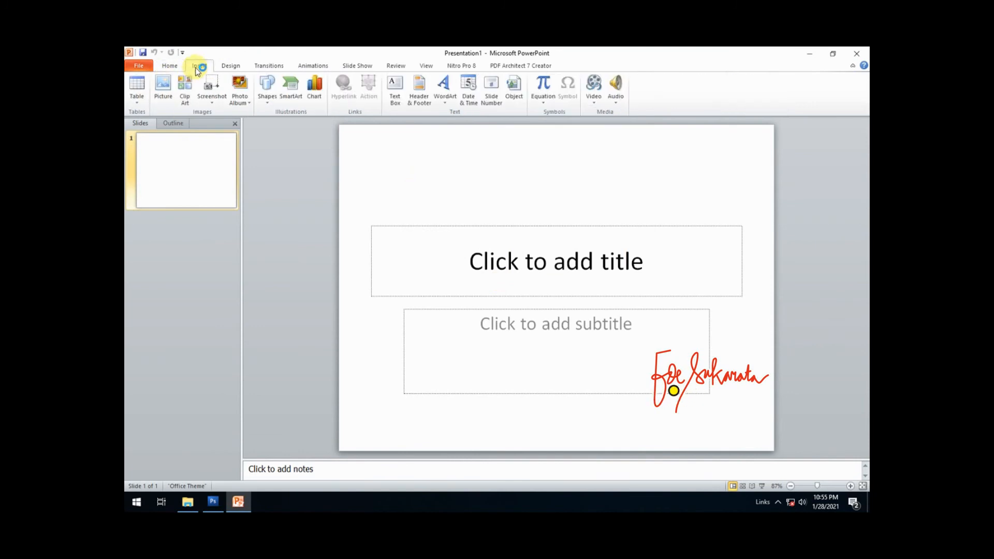
{"action": "left_click", "coordinate": [163, 89]}
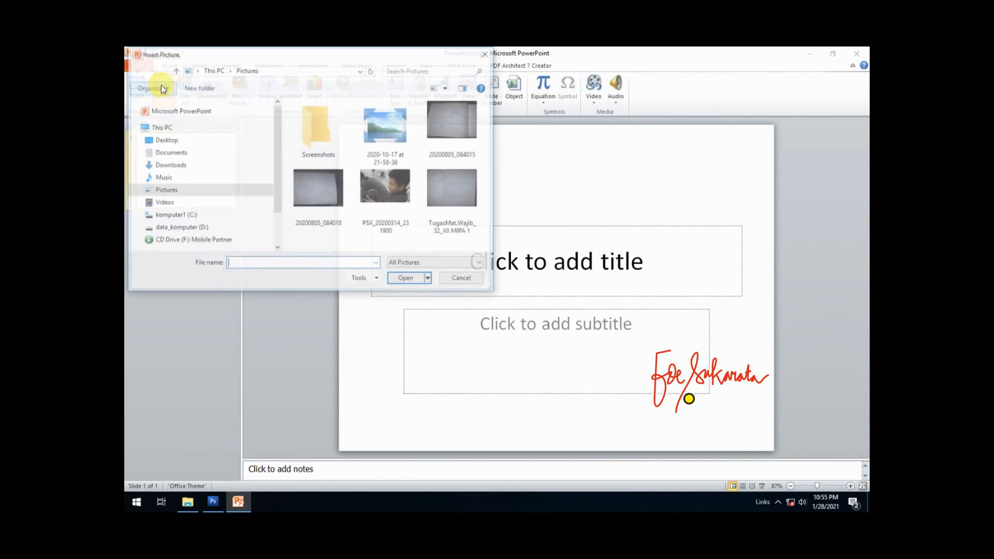
- Insert the picture logo_pnb_warna_teks_animasi_crop from the youtube\022_logo_poltek folder on data_komputer (D:) into the title slide
{"action": "left_click", "coordinate": [208, 227]}
{"action": "scroll", "coordinate": [377, 231], "scroll_direction": "down", "scroll_amount": 5}
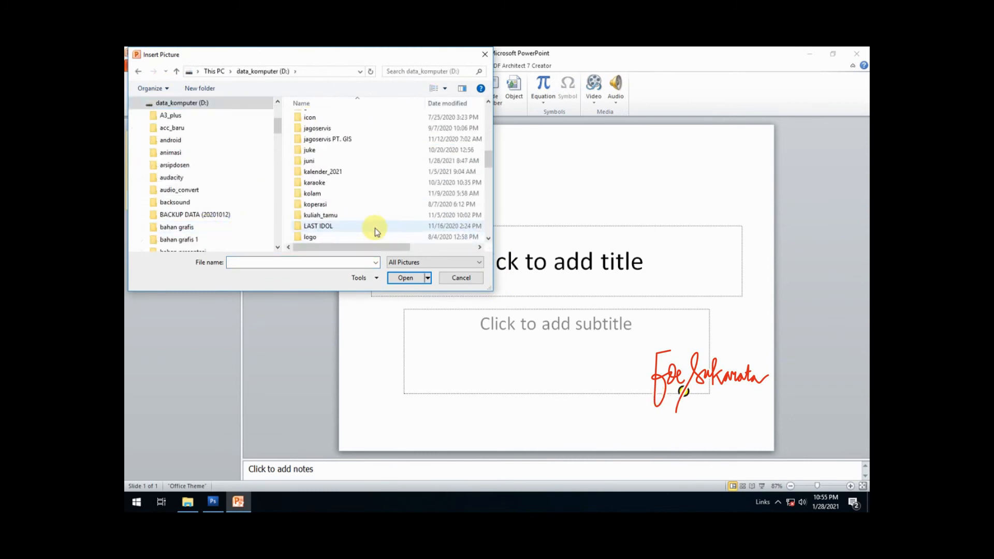
{"action": "scroll", "coordinate": [377, 232], "scroll_direction": "down", "scroll_amount": 10}
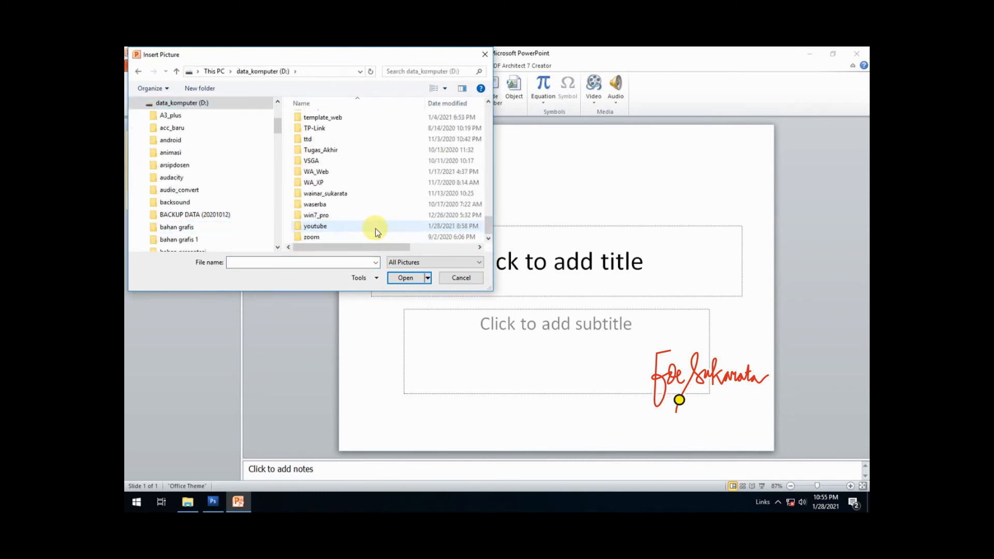
{"action": "scroll", "coordinate": [377, 231], "scroll_direction": "up", "scroll_amount": 8}
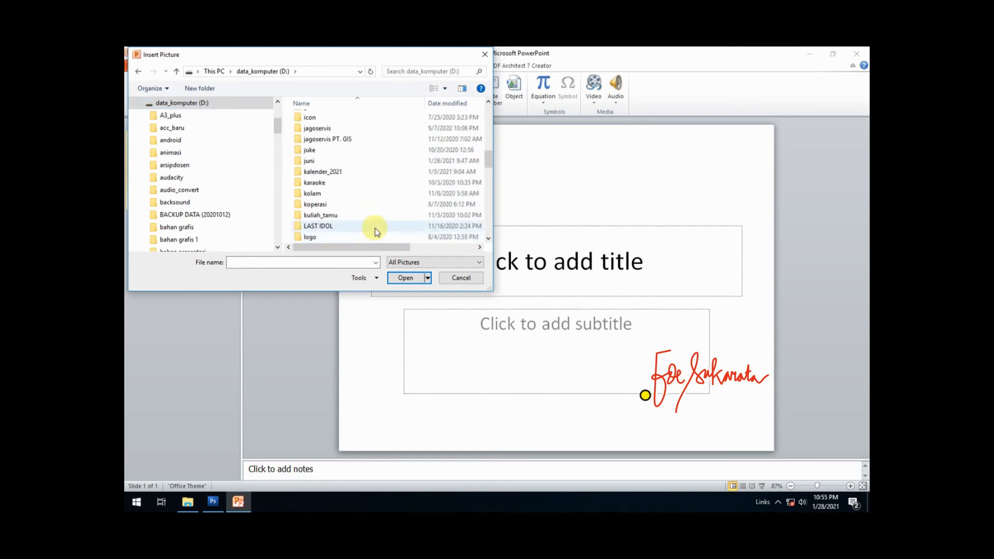
{"action": "scroll", "coordinate": [375, 232], "scroll_direction": "down", "scroll_amount": 8}
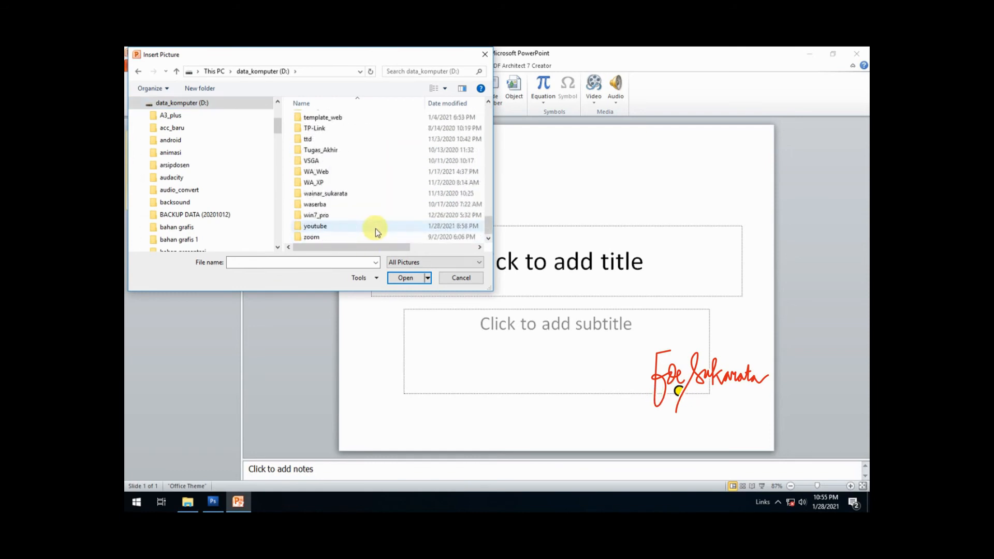
{"action": "double_click", "coordinate": [370, 228]}
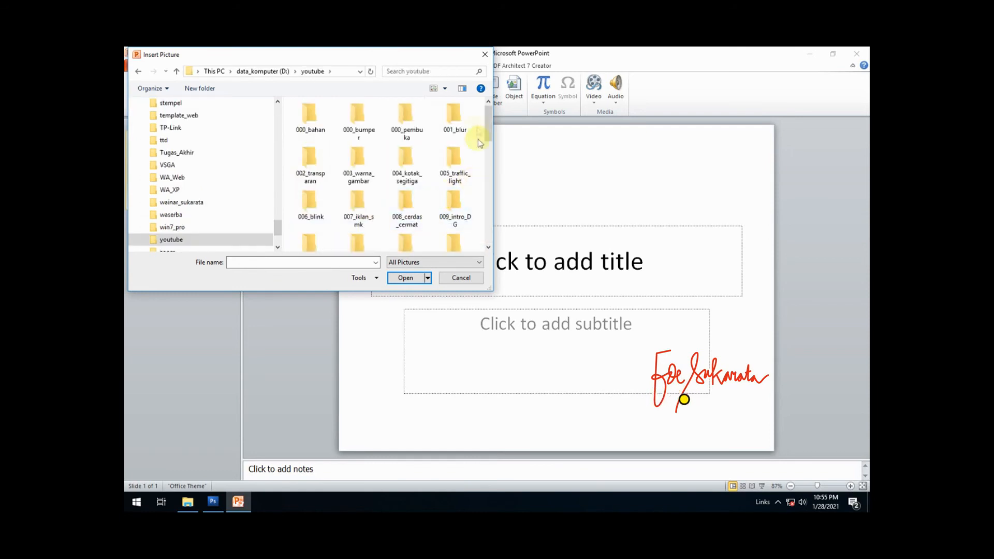
{"action": "scroll", "coordinate": [468, 175], "scroll_direction": "down", "scroll_amount": 3}
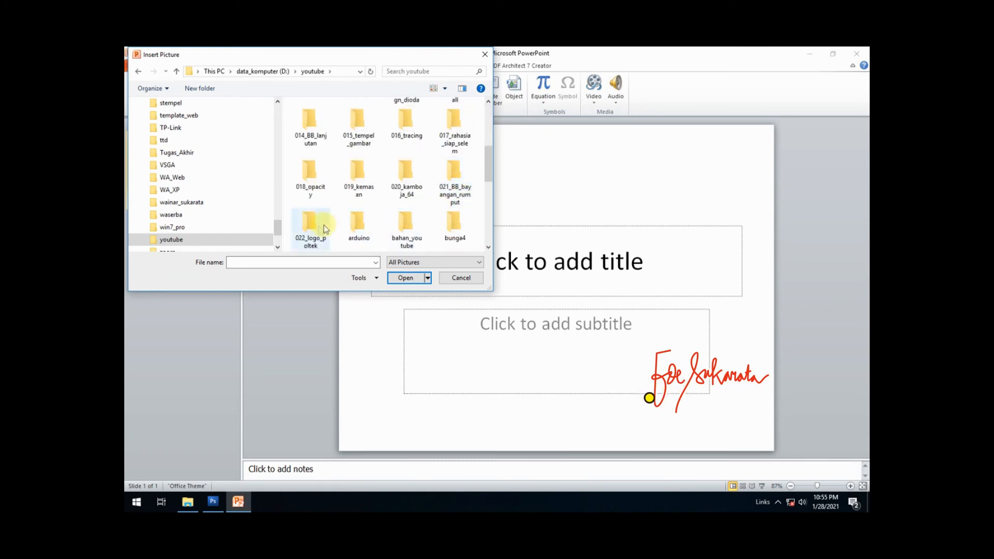
{"action": "double_click", "coordinate": [309, 228]}
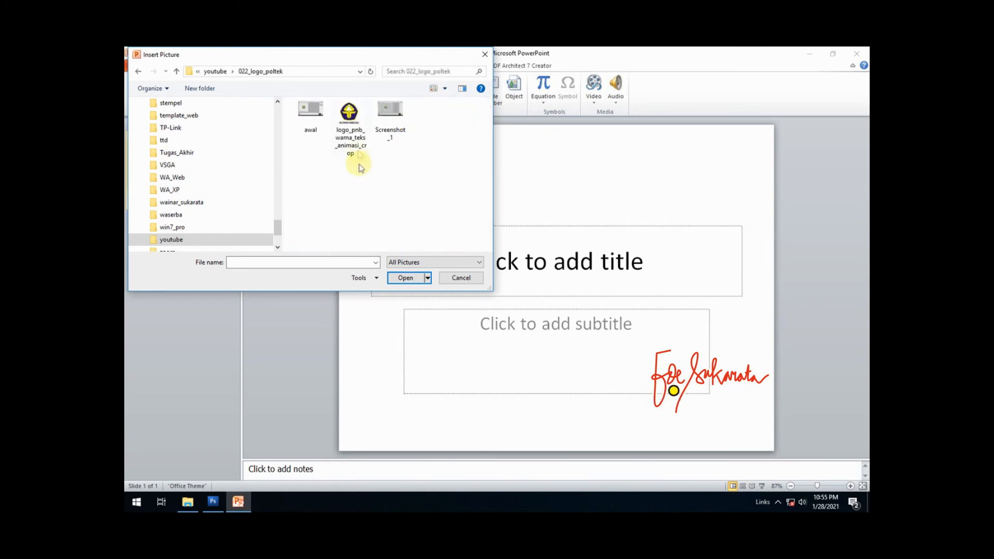
{"action": "left_click", "coordinate": [359, 125]}
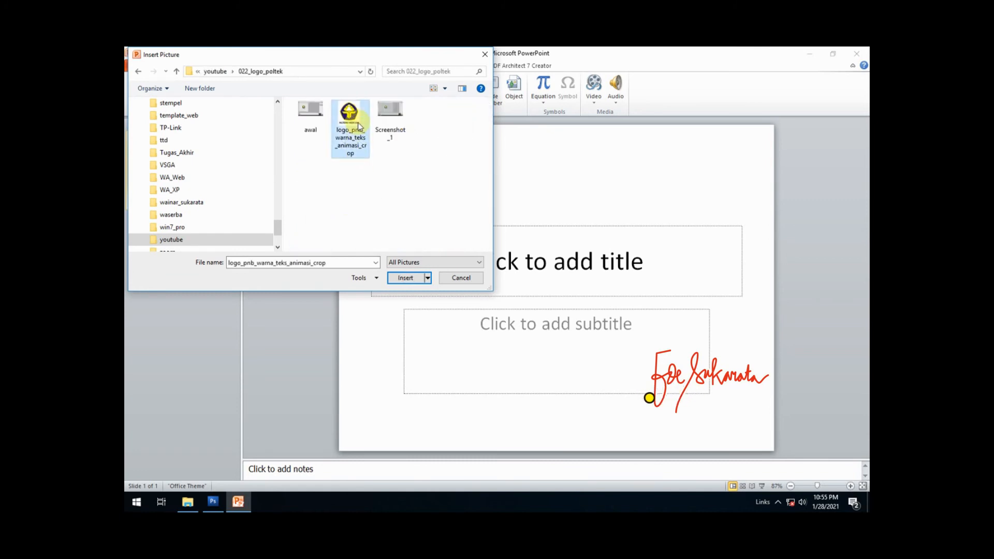
{"action": "left_click", "coordinate": [405, 278]}
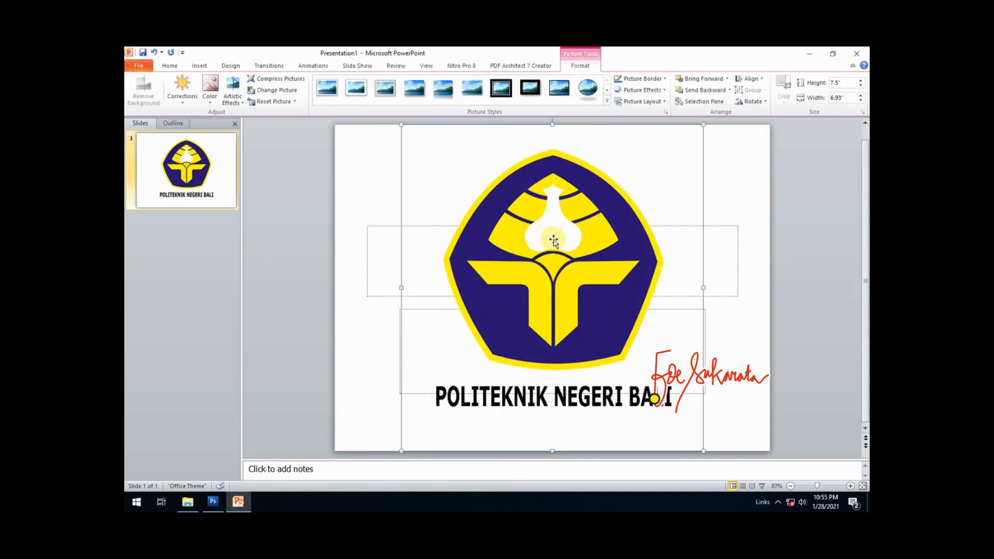
- Shrink the logo picture to about 2" high by 1.85" wide and place it centred just above the title placeholder
{"action": "left_click_drag", "start_coordinate": [403, 126], "coordinate": [623, 364]}
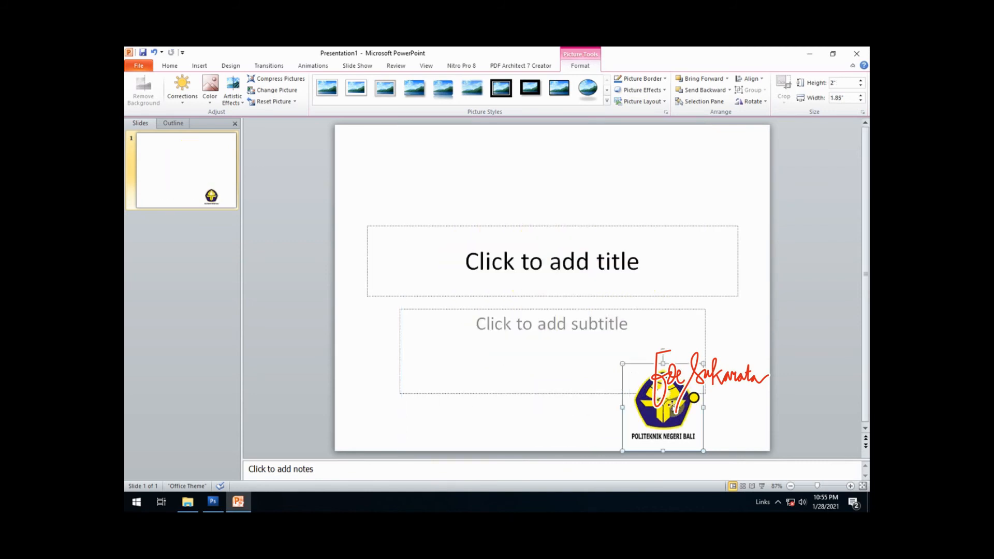
{"action": "left_click_drag", "start_coordinate": [671, 406], "coordinate": [557, 193]}
{"action": "left_click", "coordinate": [613, 212]}
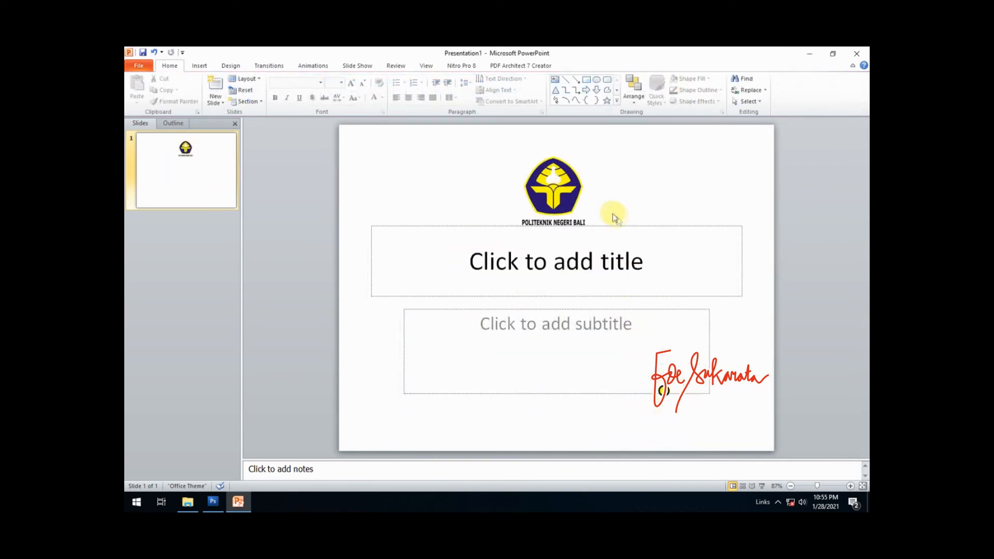
- Play the slide show to check the logo's light sweep animation, and return to editing the slide
{"action": "left_click", "coordinate": [762, 486]}
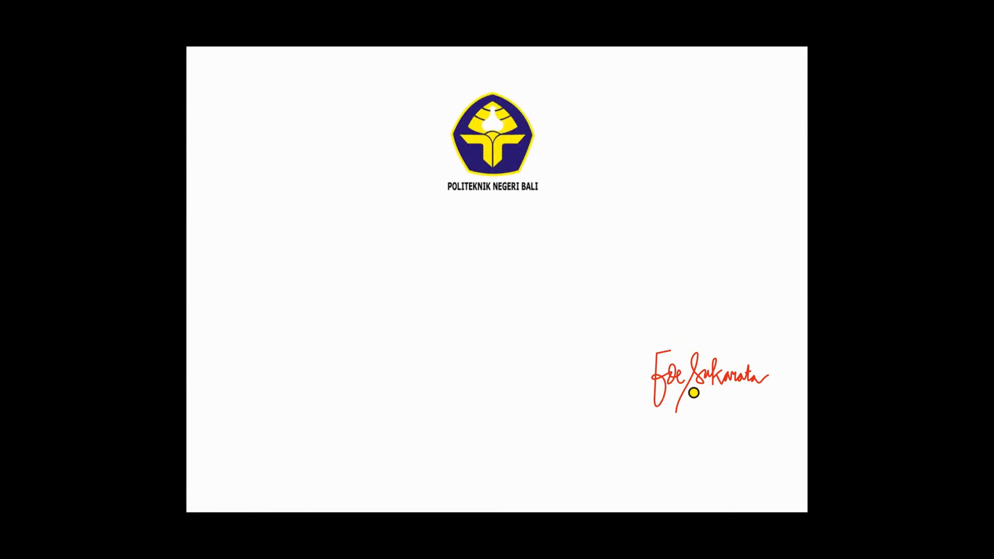
{"action": "key", "text": "Escape"}
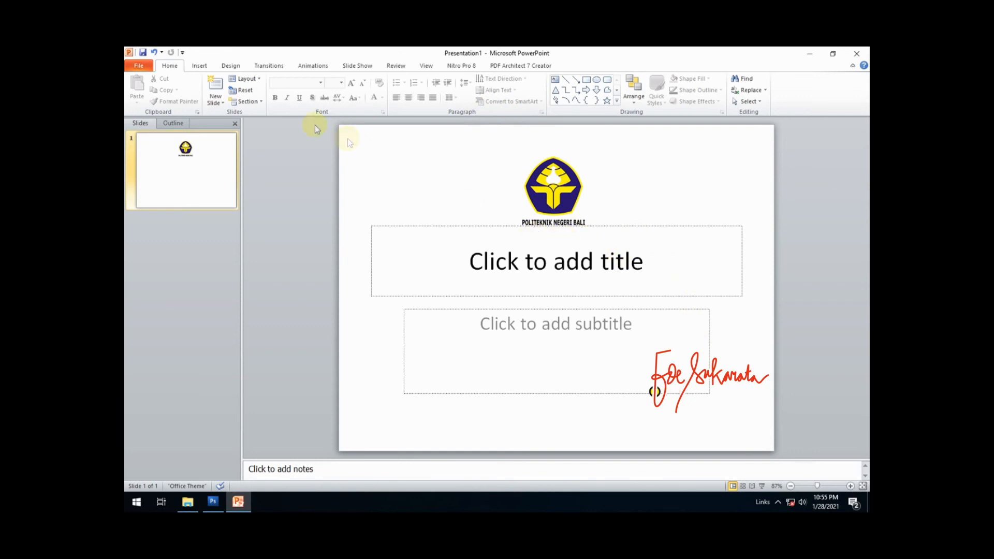
- Start inserting a rectangle shape on the title slide
{"action": "left_click", "coordinate": [199, 65]}
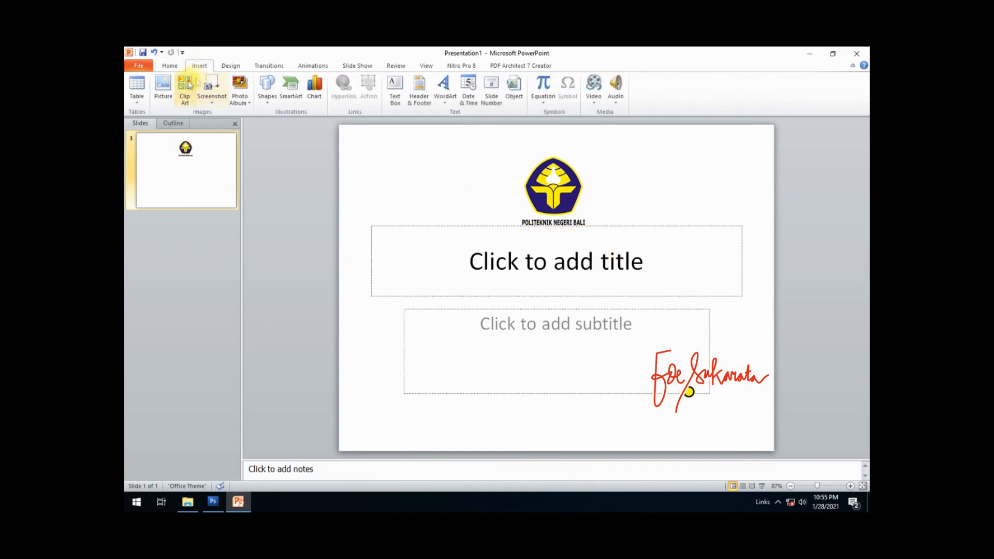
{"action": "left_click", "coordinate": [268, 87]}
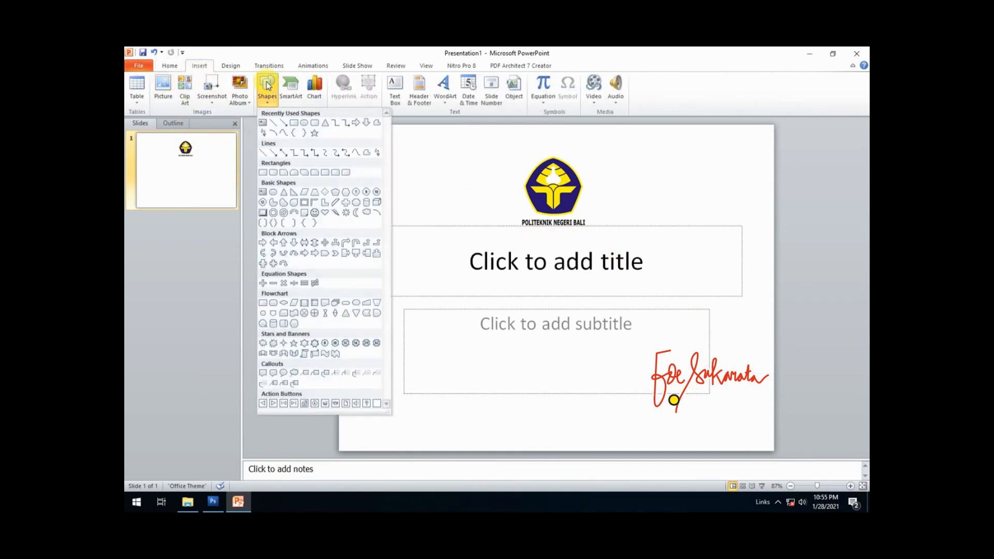
{"action": "left_click", "coordinate": [294, 123]}
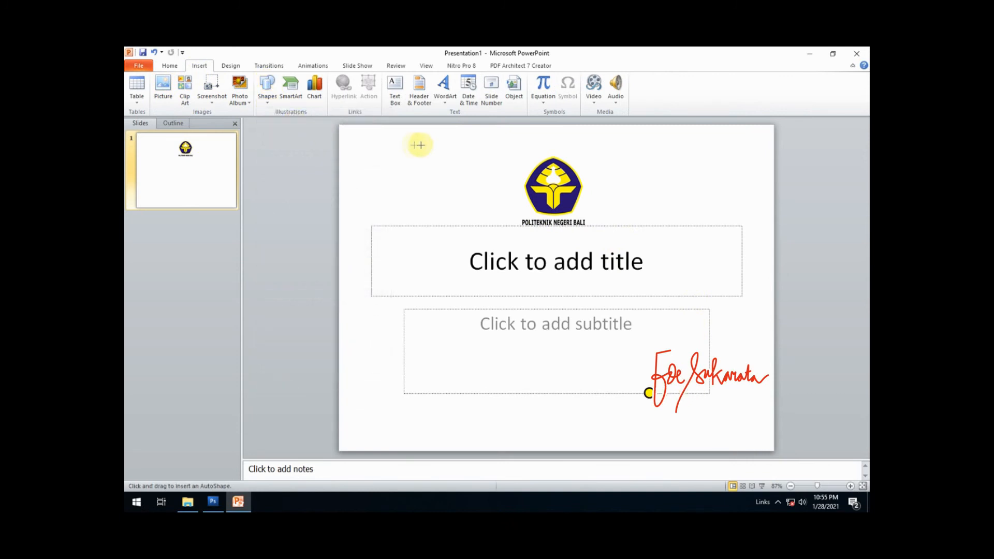